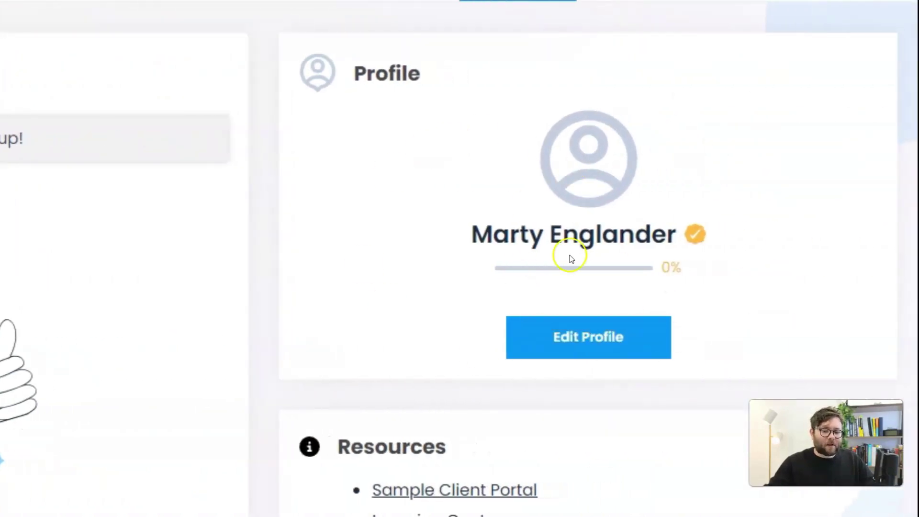
mouse_move(665, 275)
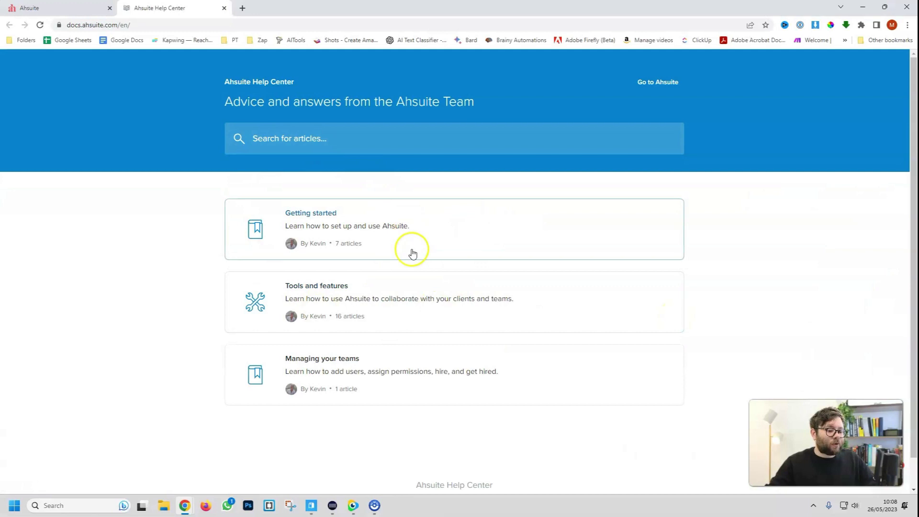
left_click(410, 250)
scroll(478, 225, "down", 5)
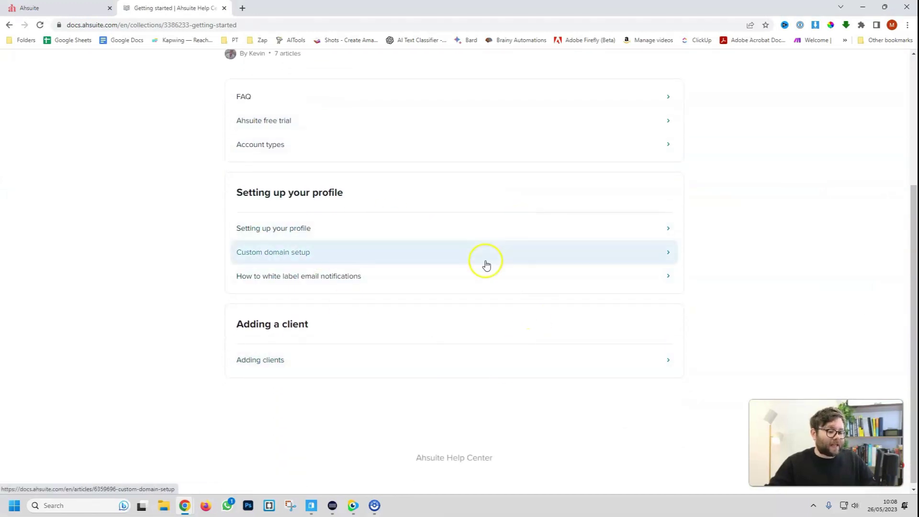
key("ctrl+w")
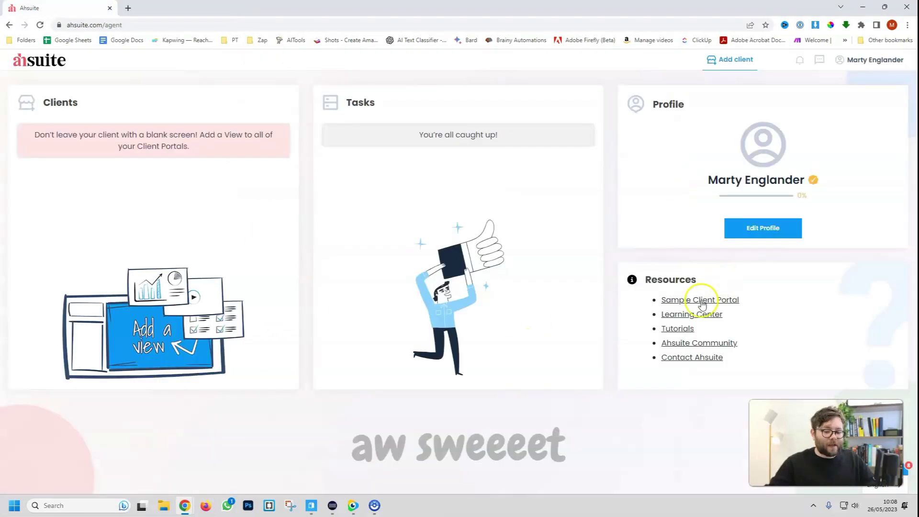
left_click(676, 330)
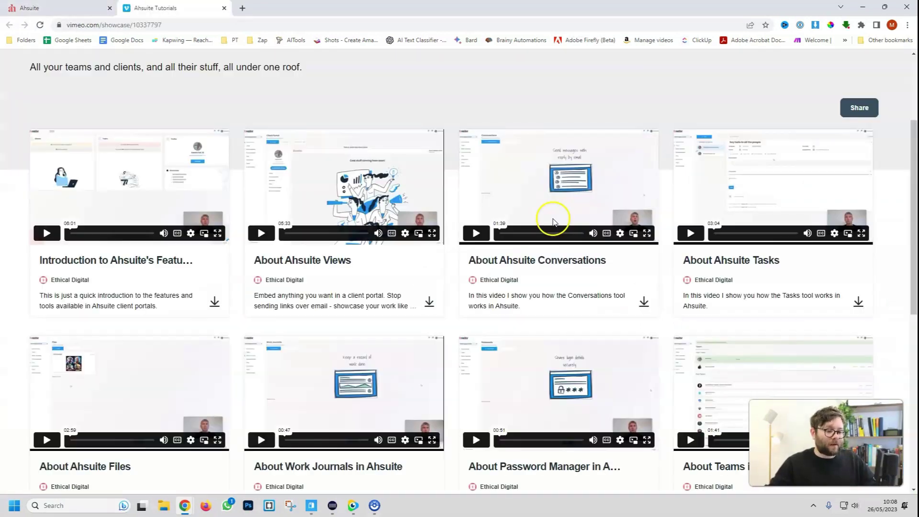
scroll(477, 220, "down", 1)
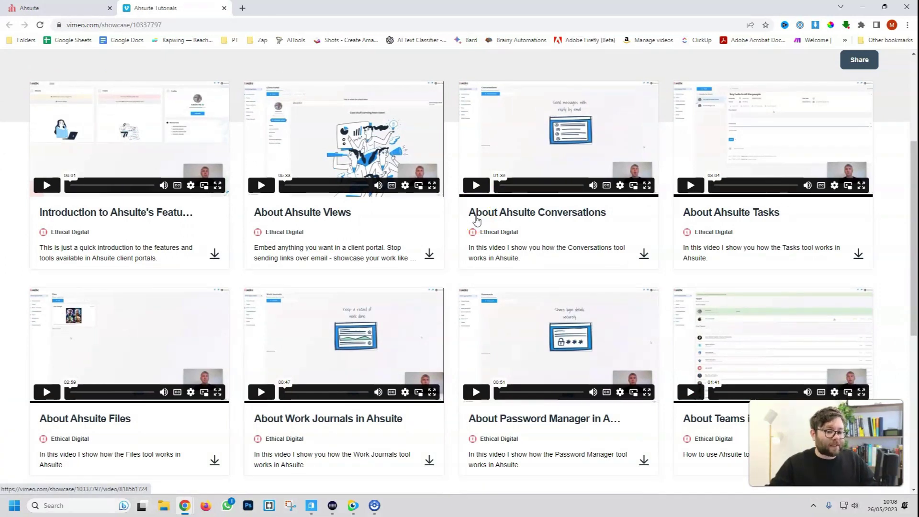
left_click(445, 240)
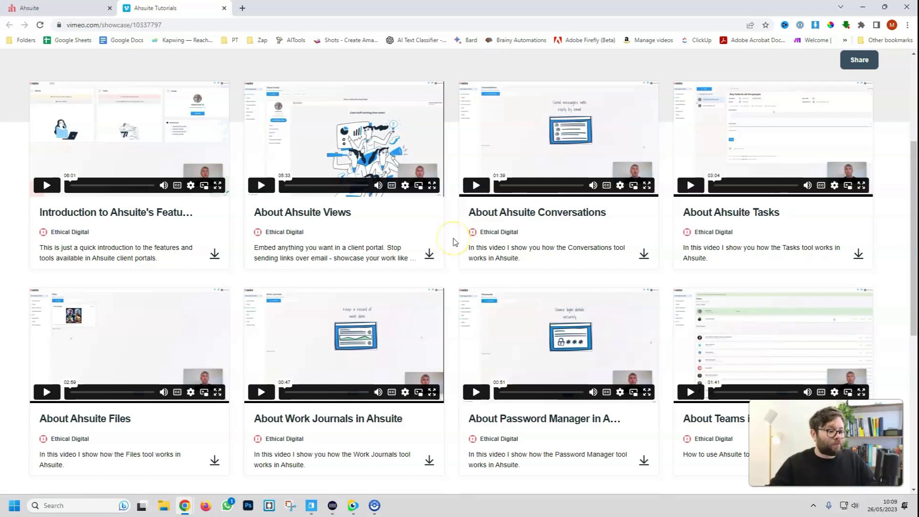
scroll(449, 238, "down", 2)
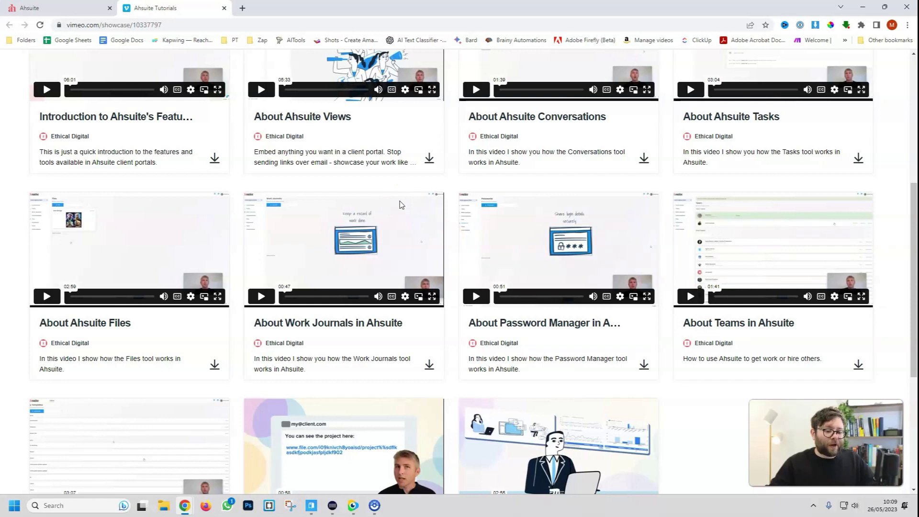
Close the tutorials and untick 'Get found by other Ahsuite users' in the profile settings
key("ctrl+w")
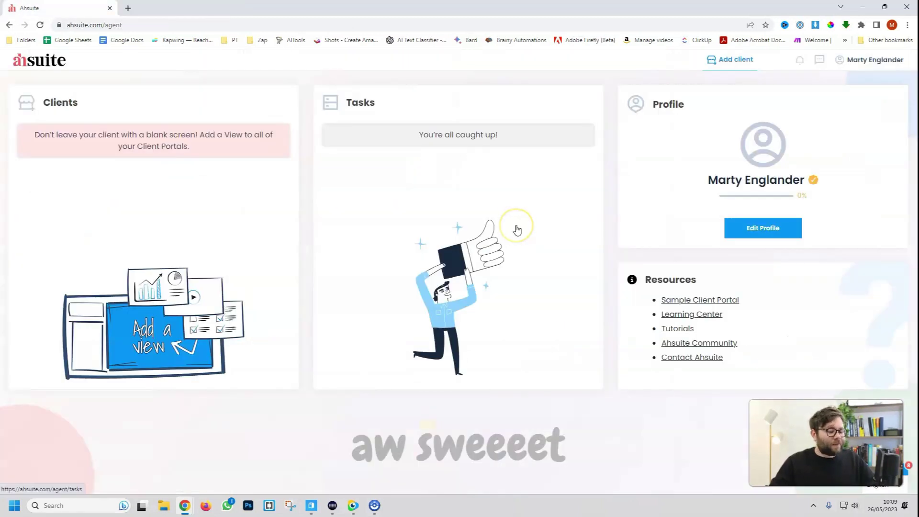
left_click(763, 230)
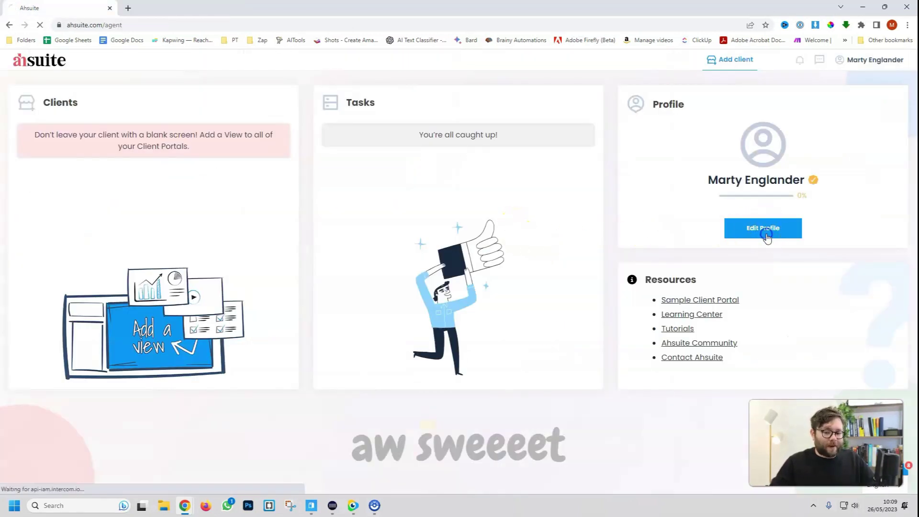
scroll(768, 238, "down", 1)
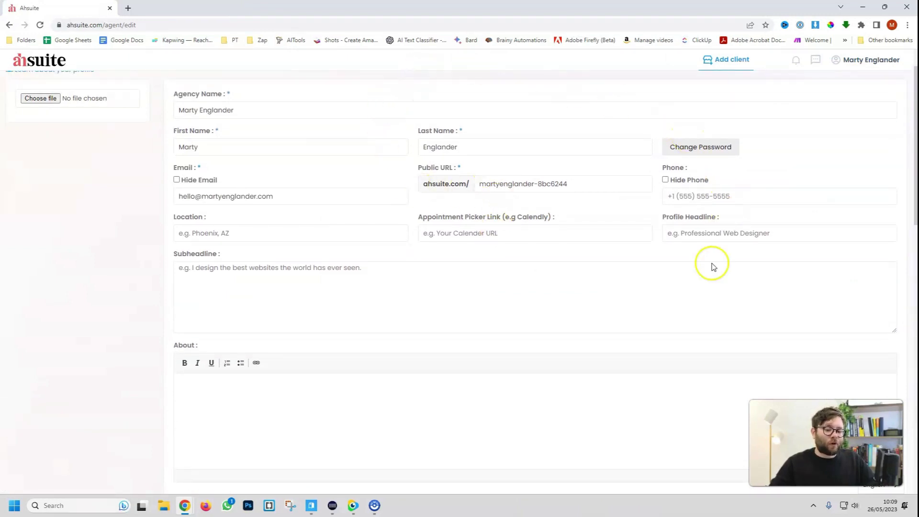
scroll(583, 273, "up", 1)
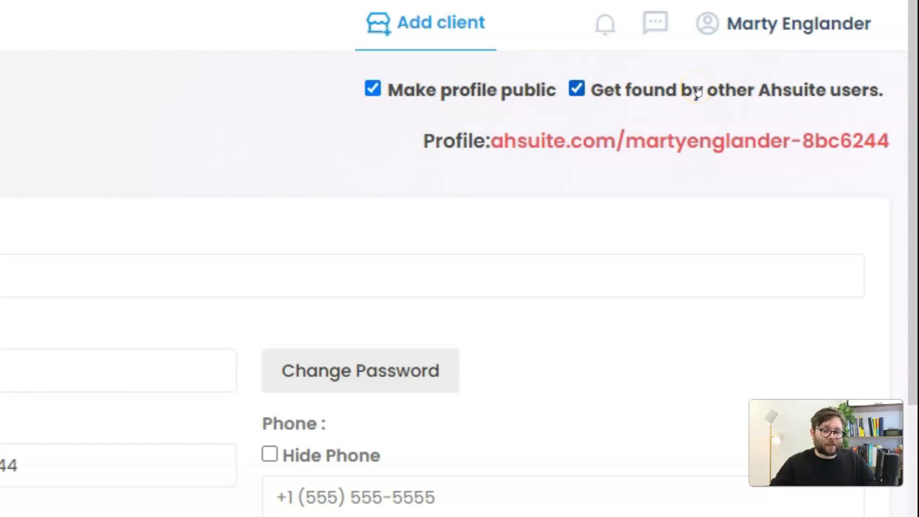
left_click(568, 87)
Preview the public profile page, then begin choosing a profile photo file
left_click(569, 206)
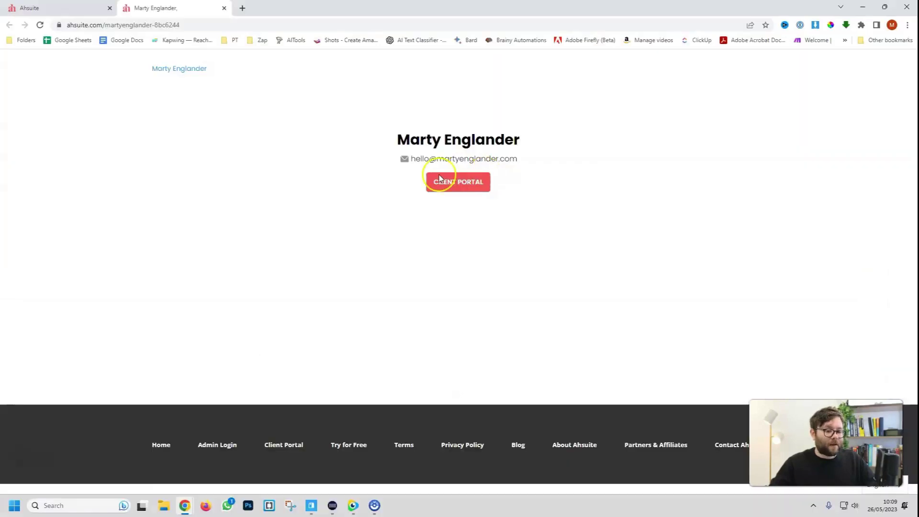
left_click(91, 10)
left_click(46, 174)
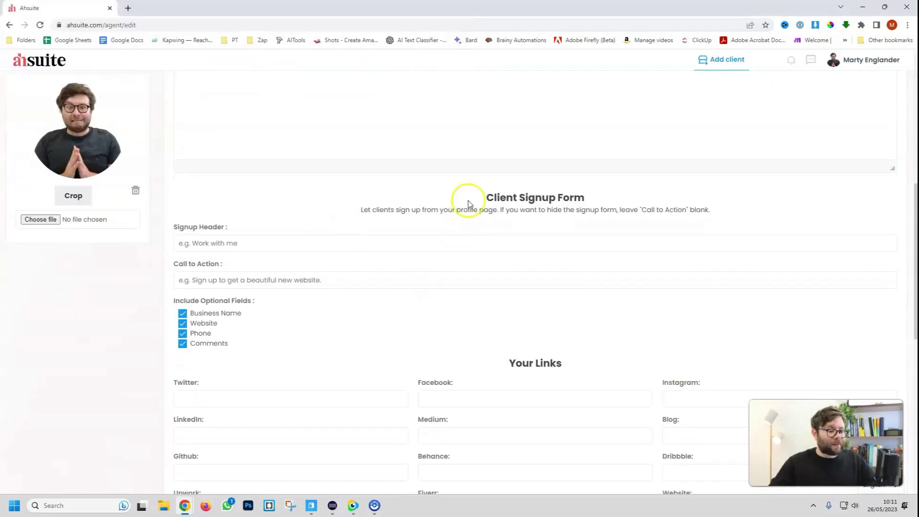
With the photo set, read the Custom Domain detailed setup instructions
scroll(437, 248, "down", 6)
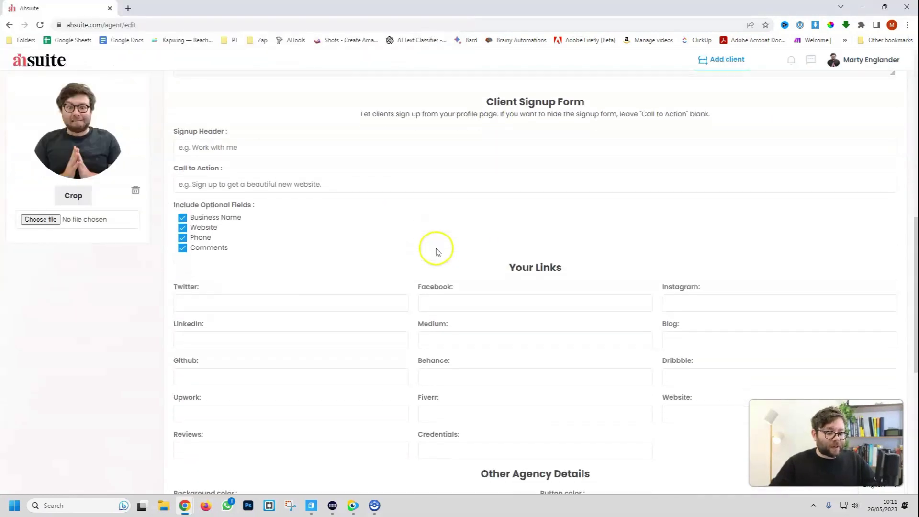
scroll(469, 250, "down", 3)
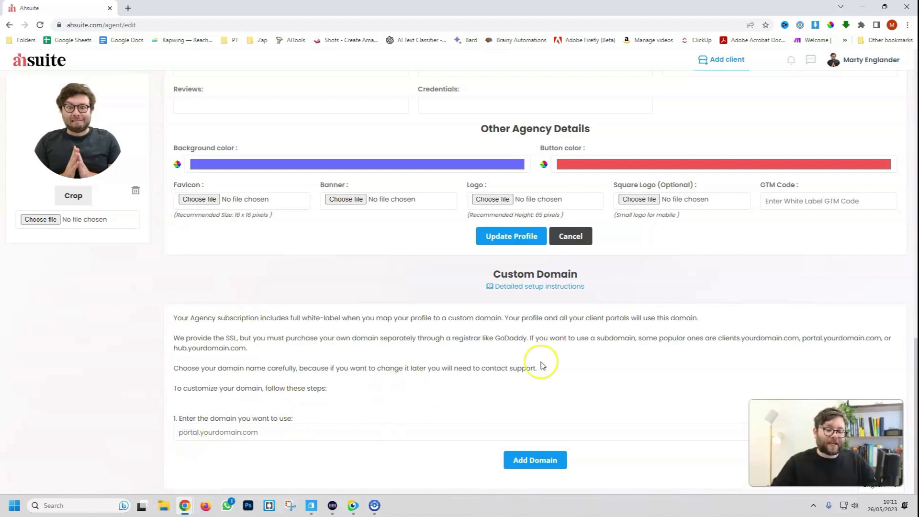
left_click(555, 287)
scroll(364, 287, "down", 6)
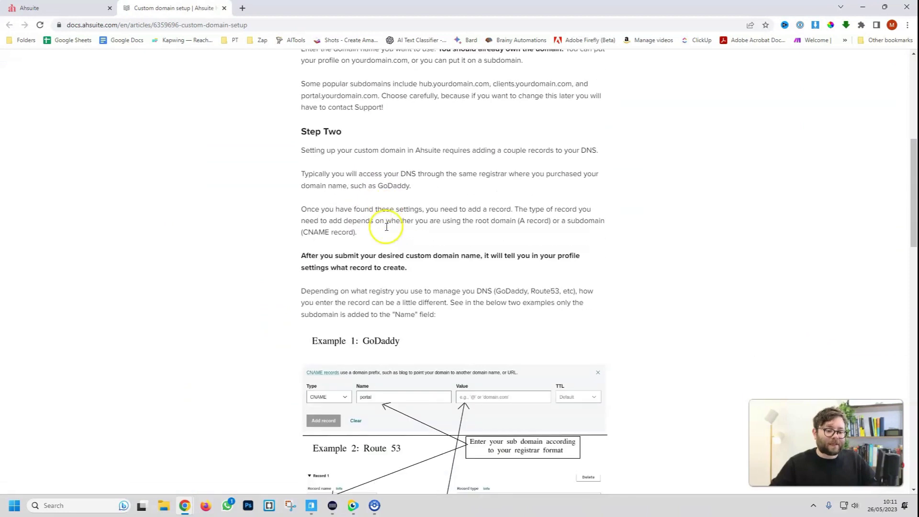
scroll(397, 241, "down", 9)
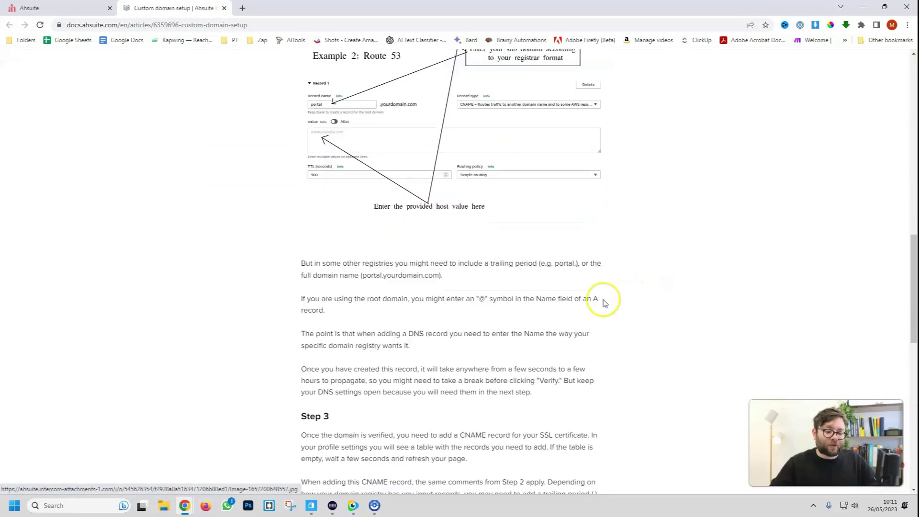
scroll(472, 271, "down", 7)
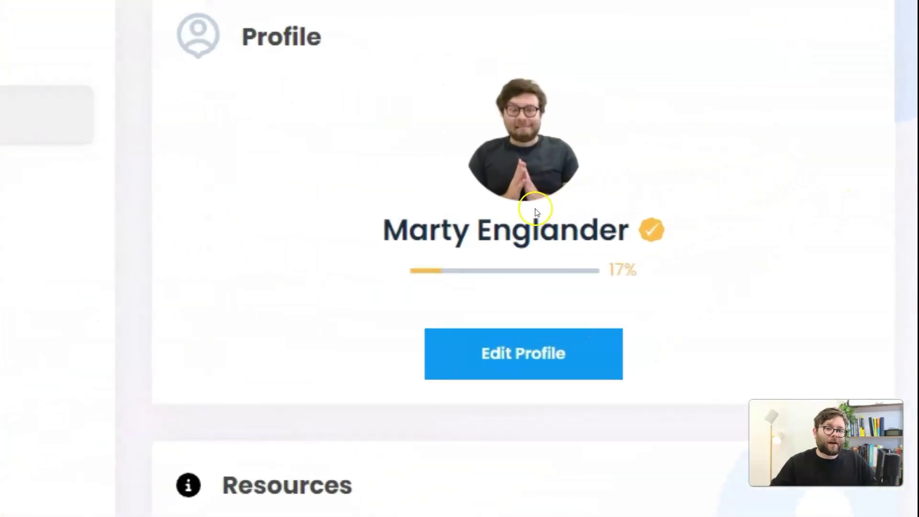
double_click(809, 195)
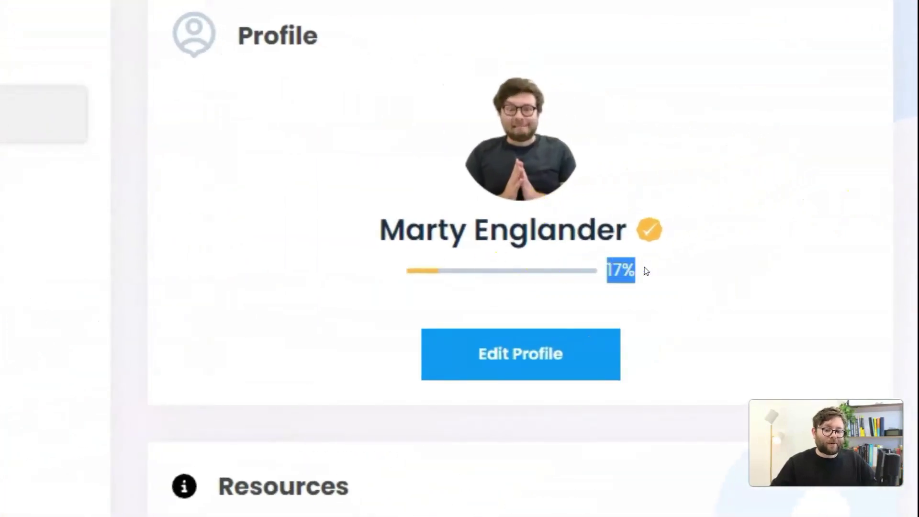
left_click(667, 346)
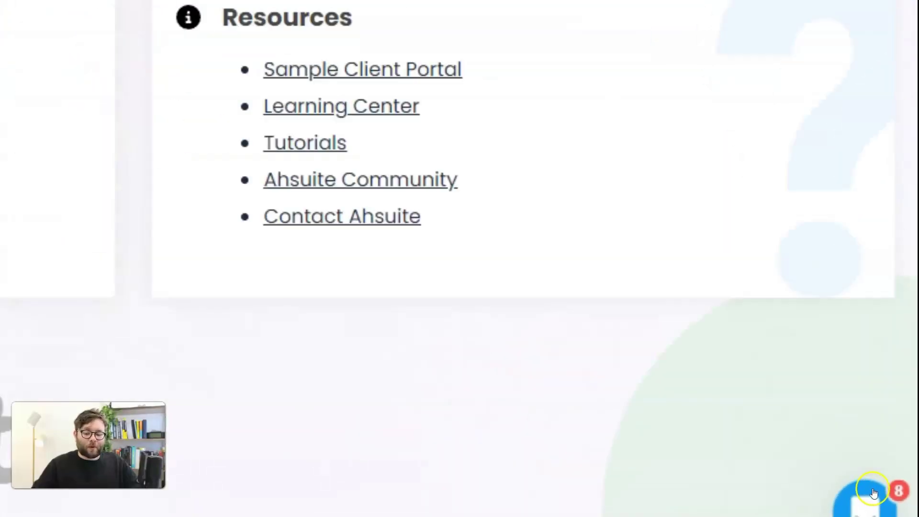
left_click(872, 504)
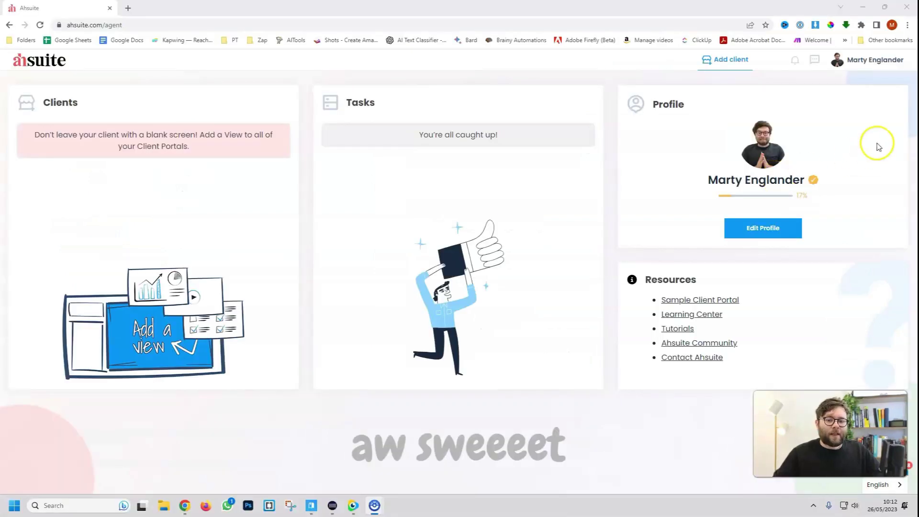
left_click(881, 65)
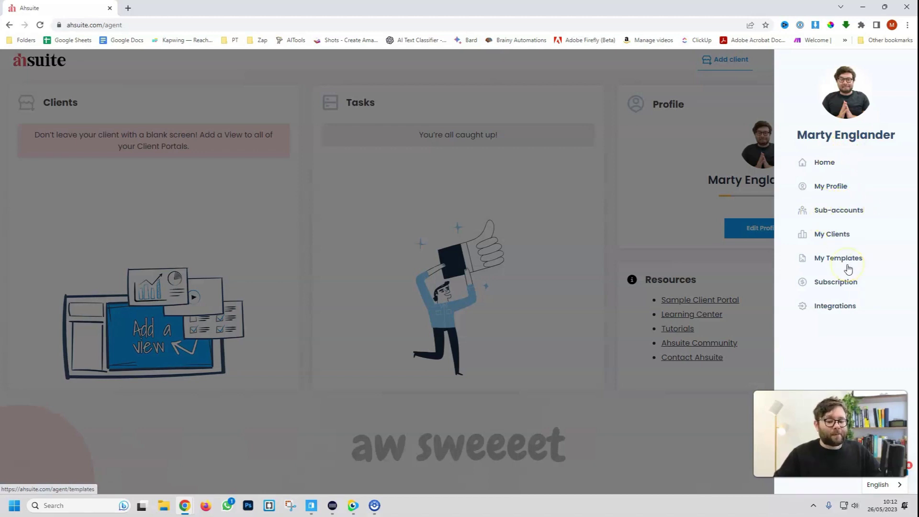
left_click(850, 300)
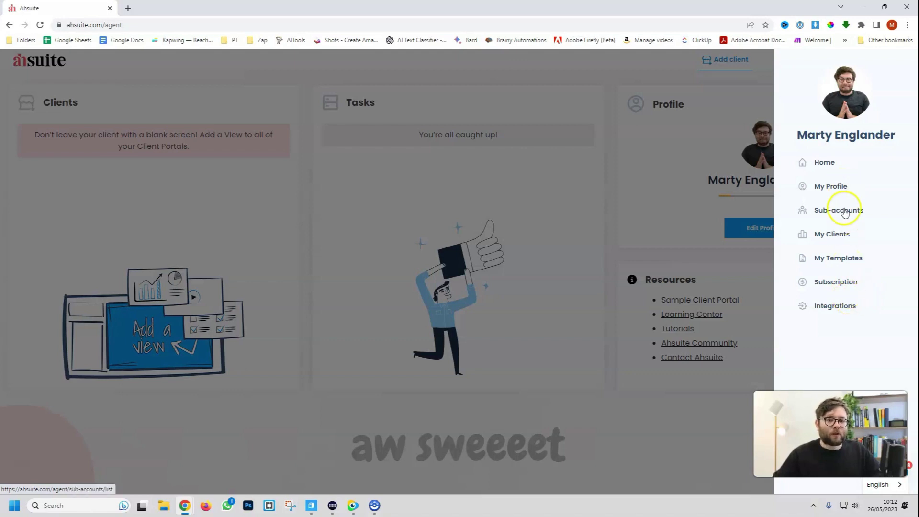
left_click(574, 252)
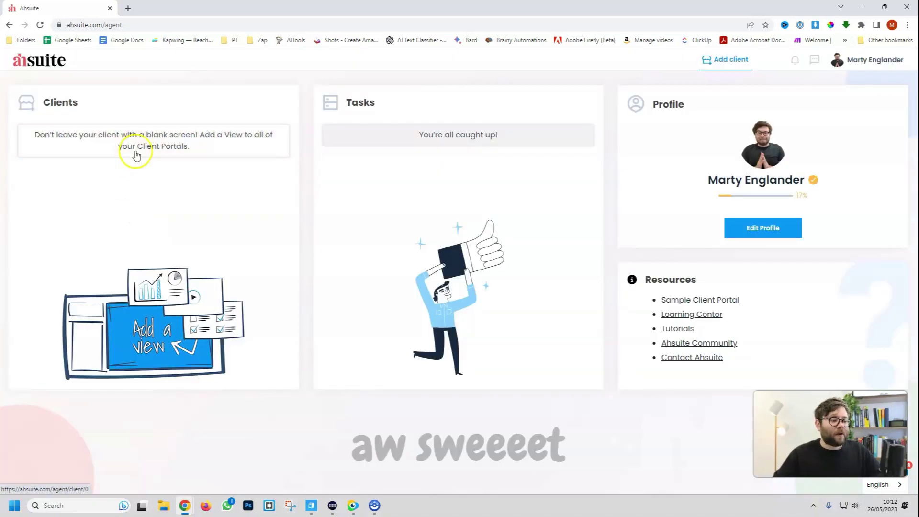
Create business client ME Services with name, website, phone and contact, emailing login details
left_click(154, 135)
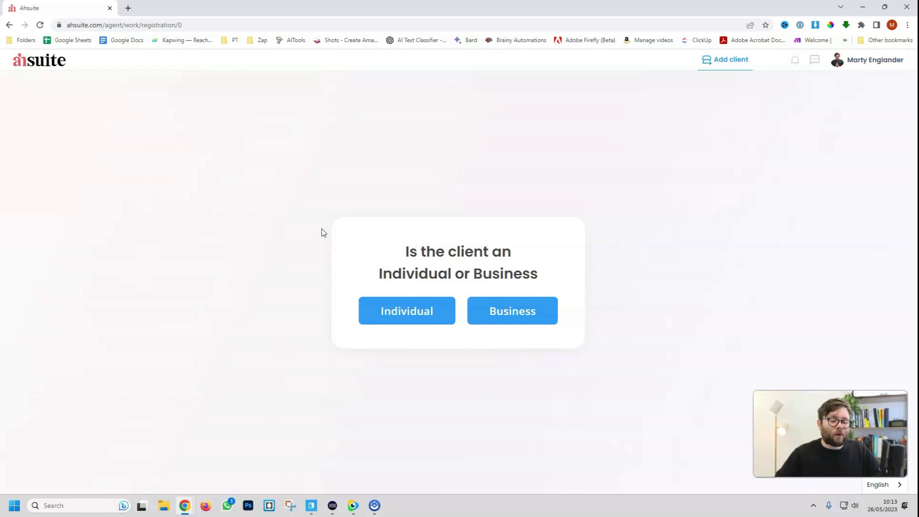
left_click(510, 308)
left_click(415, 233)
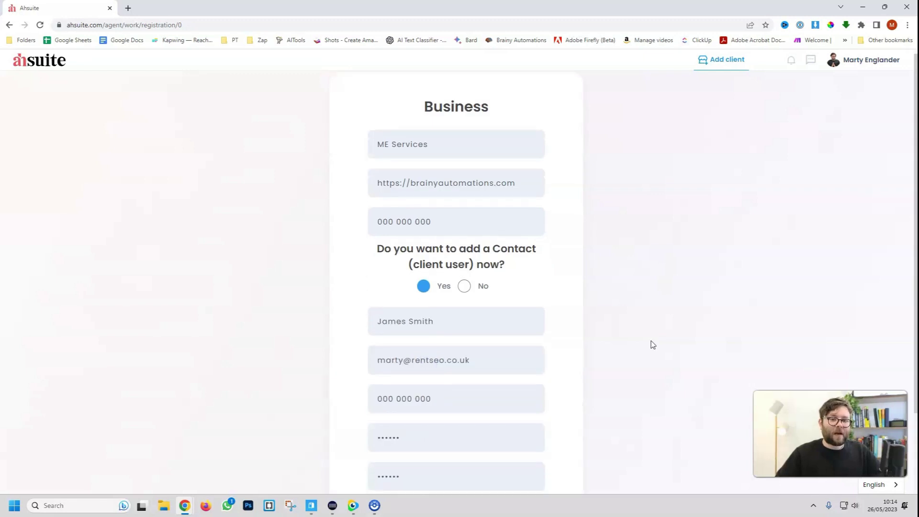
scroll(651, 344, "down", 2)
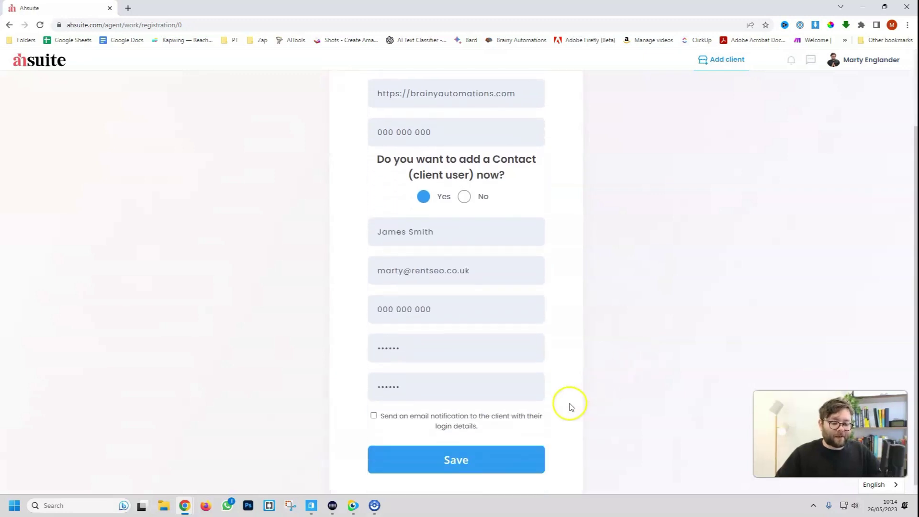
left_click(373, 416)
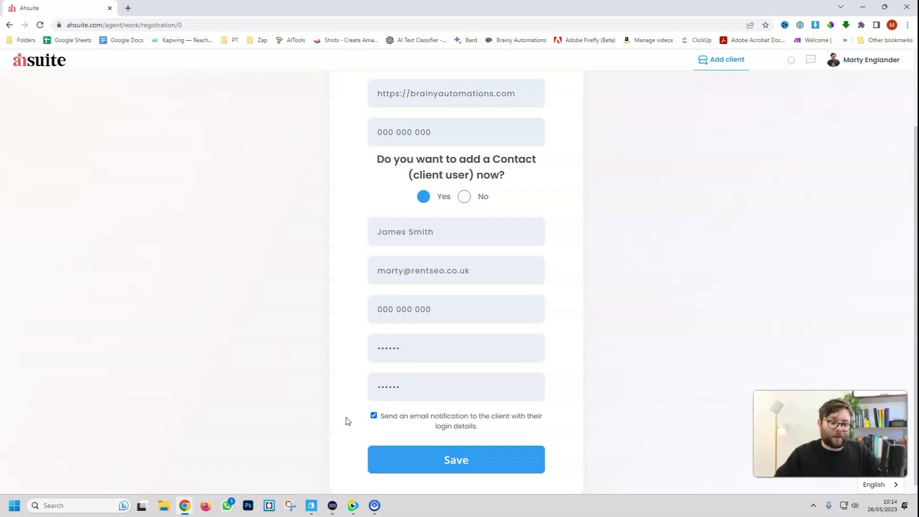
left_click(459, 458)
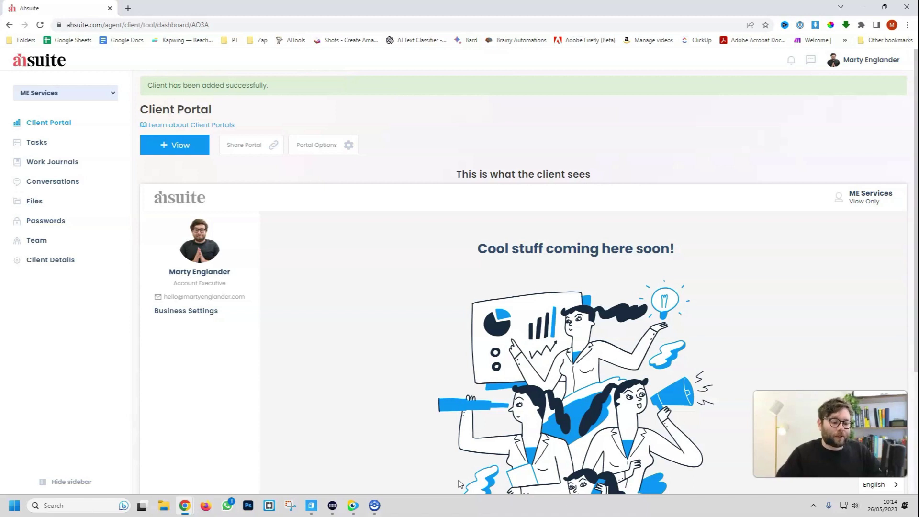
Open the 'Welcome to your Client Portal' email in Postbox and follow its ahsuite.com/client/login link
left_click(314, 506)
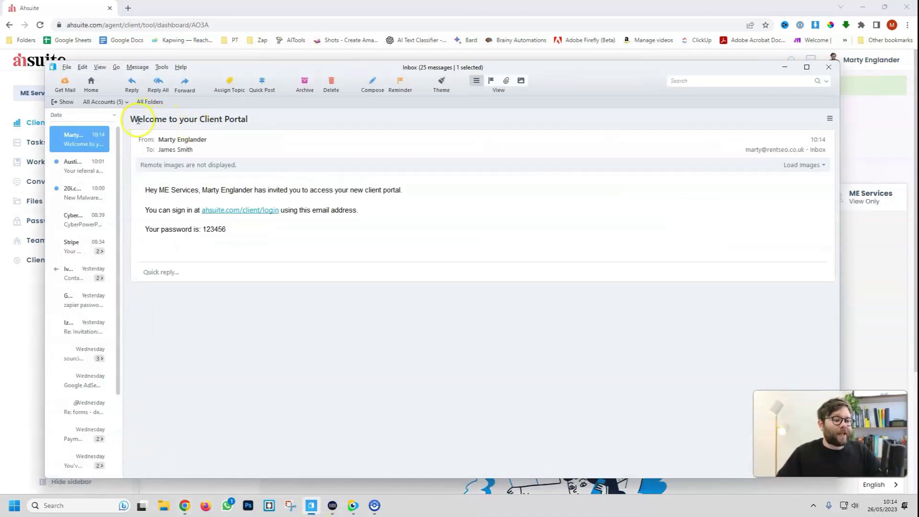
left_click_drag(137, 120, 242, 118)
left_click(246, 217)
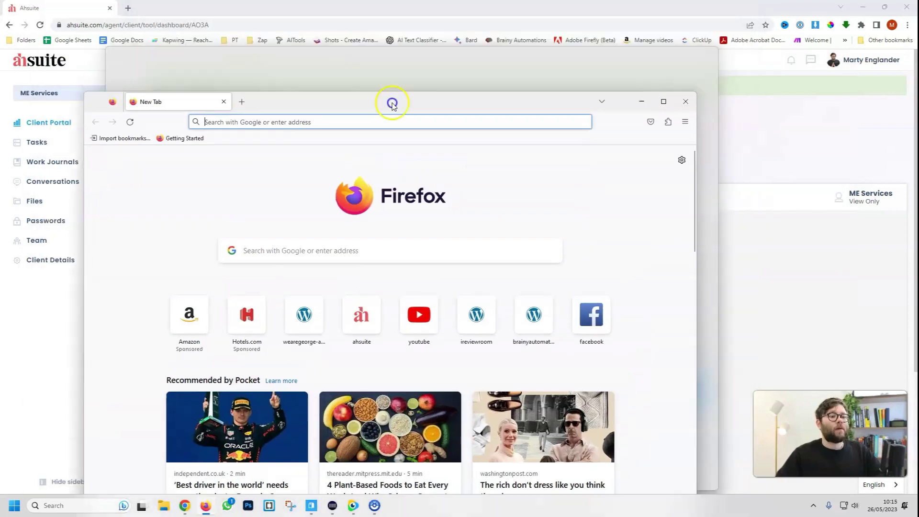
Maximise Firefox and log in to the ME Services client portal with the autofilled credentials
double_click(390, 102)
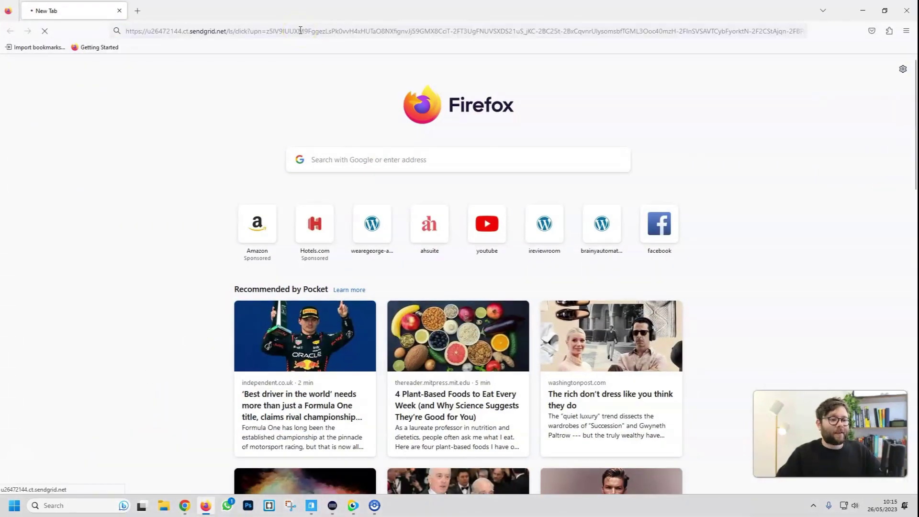
left_click(517, 346)
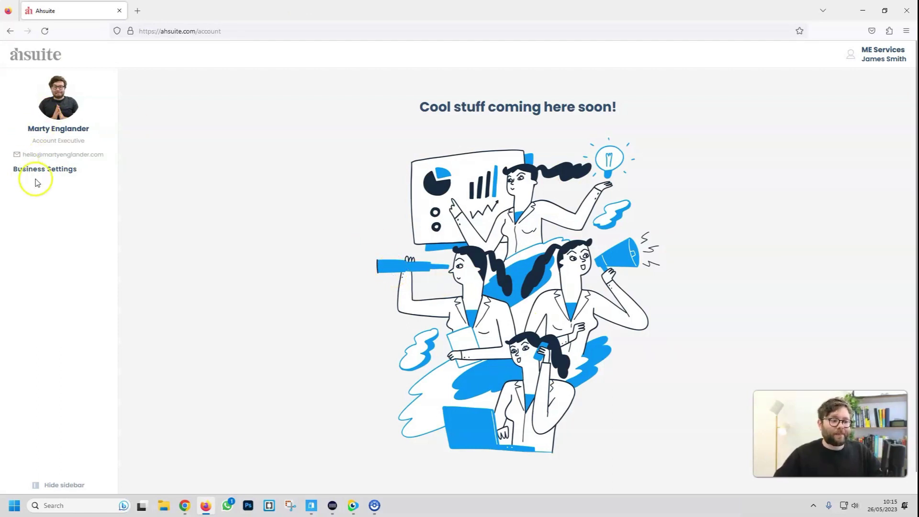
Review the client's Business Settings and contact details, then switch the portal to dark theme
left_click(62, 169)
left_click(204, 152)
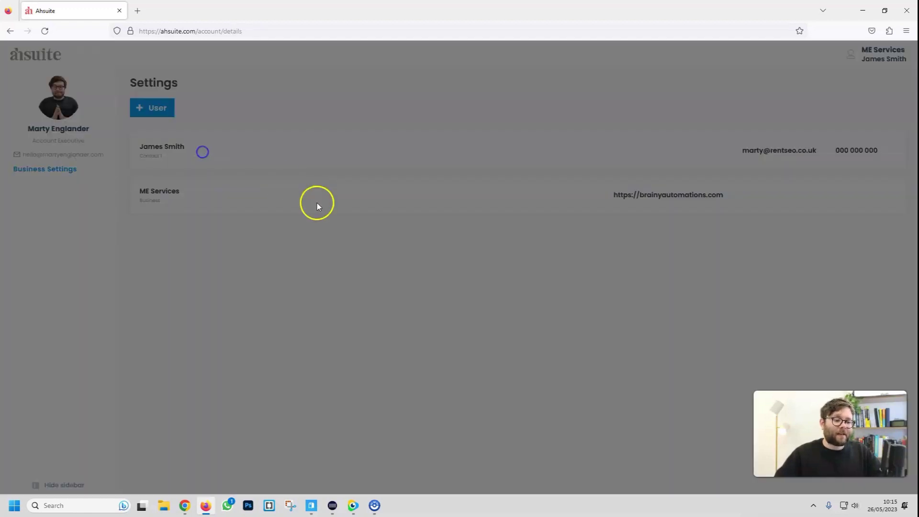
left_click(207, 280)
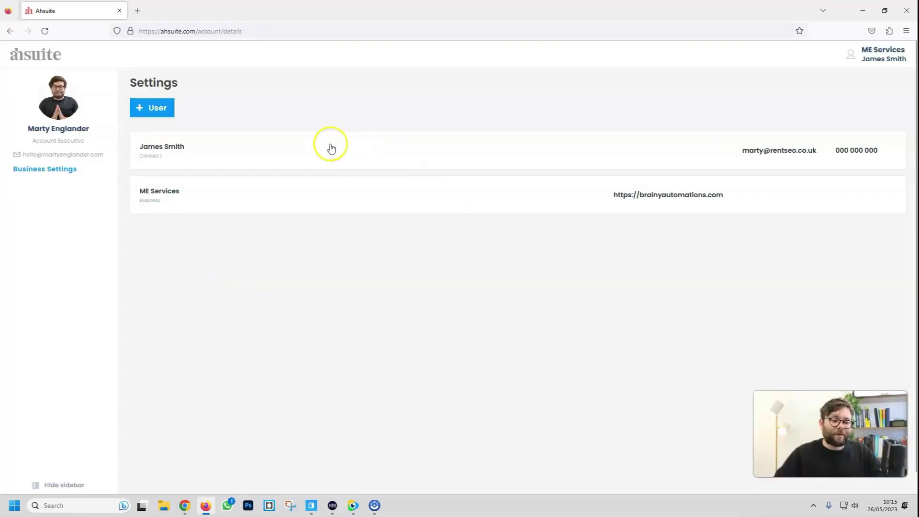
left_click(388, 194)
left_click(876, 54)
left_click(870, 109)
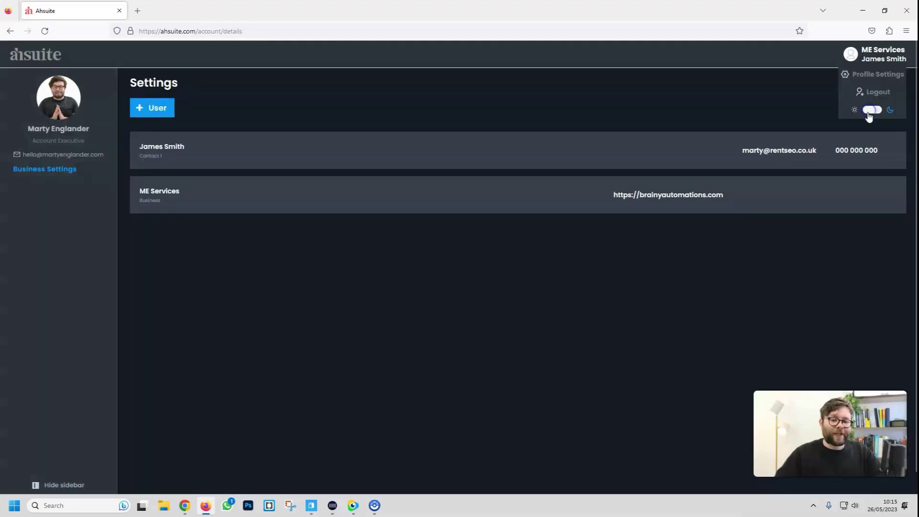
left_click(871, 112)
left_click(870, 113)
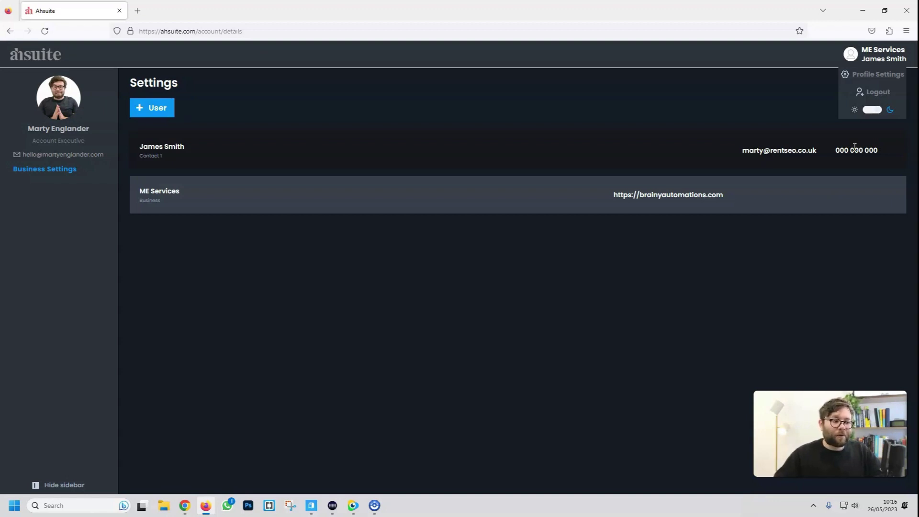
Add a new contact titled Marketer with a name and email
left_click(79, 483)
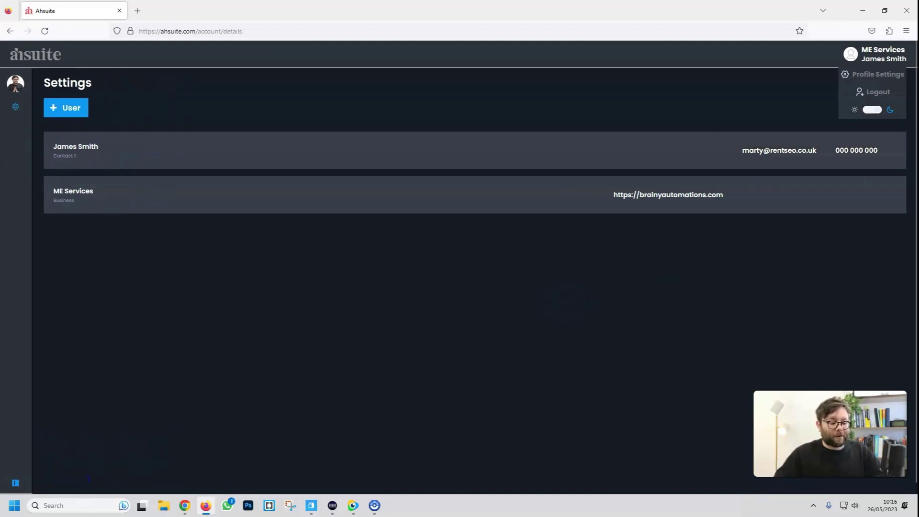
left_click(15, 482)
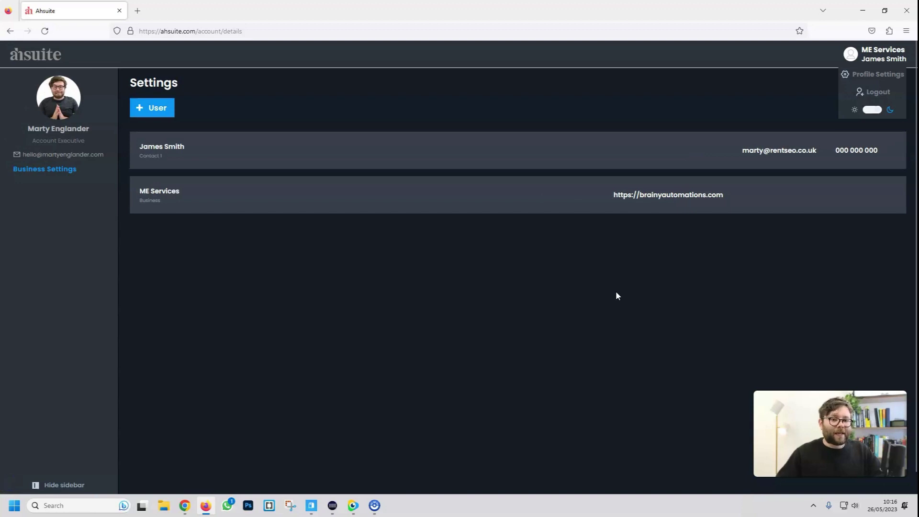
left_click(163, 112)
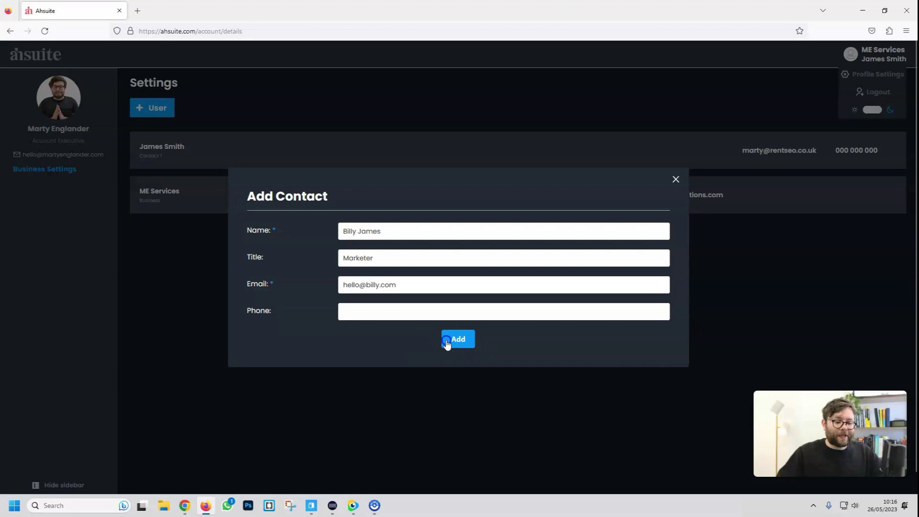
left_click(446, 341)
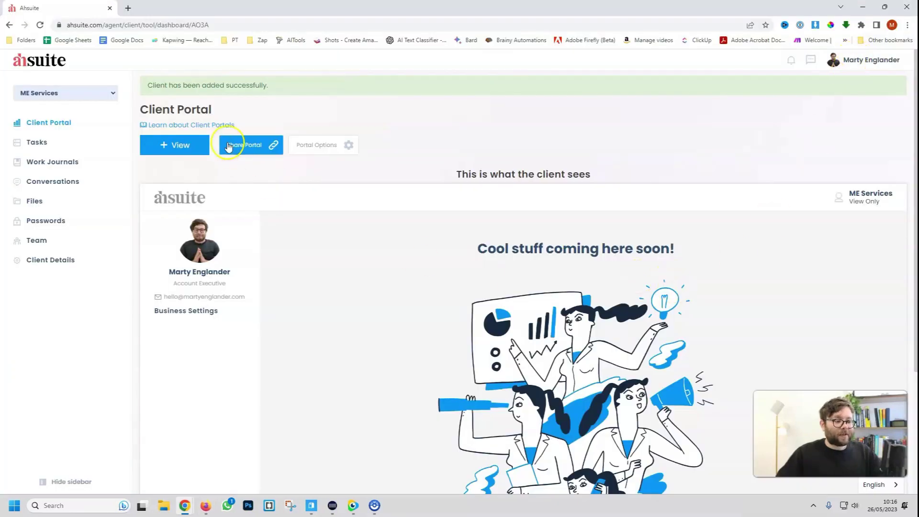
Open Client Details and view the new Marketer contact's entry
left_click(57, 263)
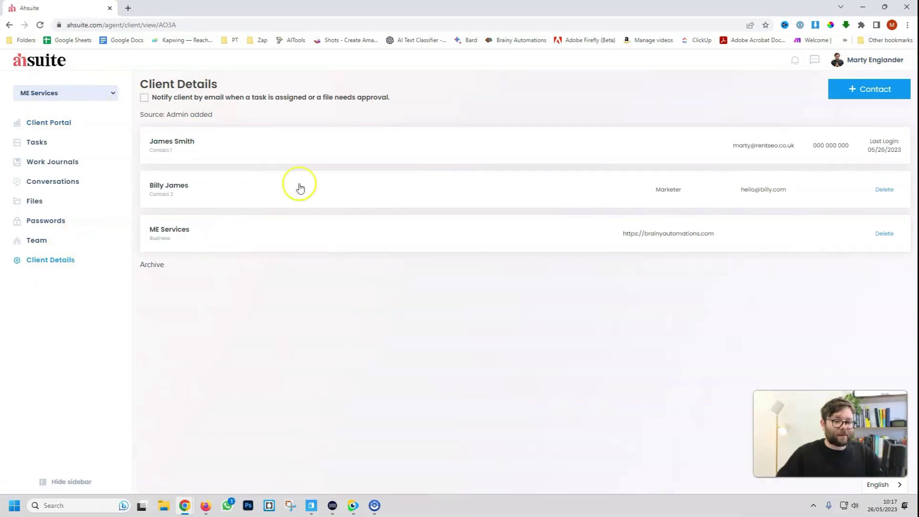
left_click(223, 201)
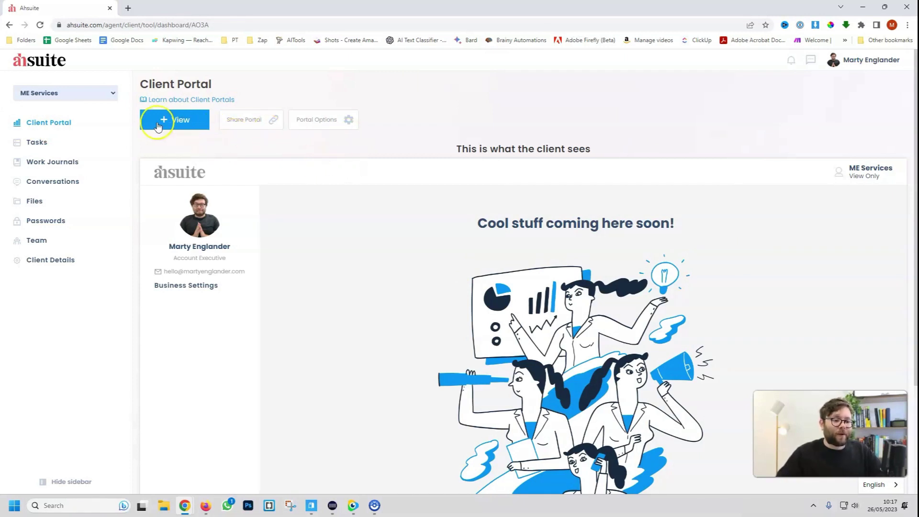
In the client's view, check the contact list in Business Settings and return to the portal home
left_click(165, 123)
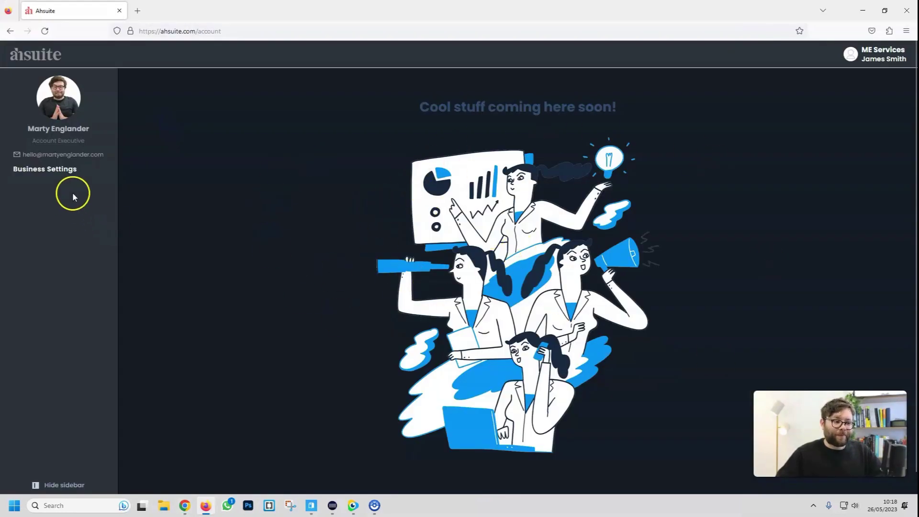
left_click(67, 169)
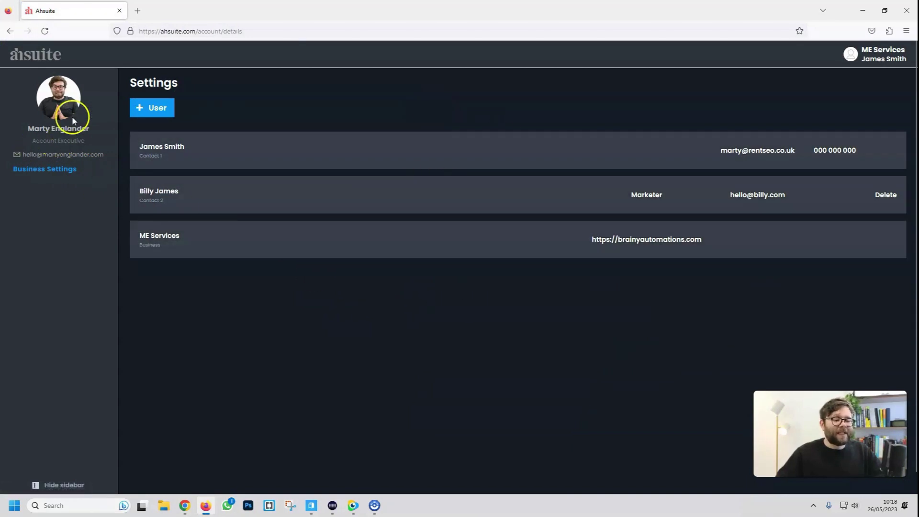
left_click(71, 116)
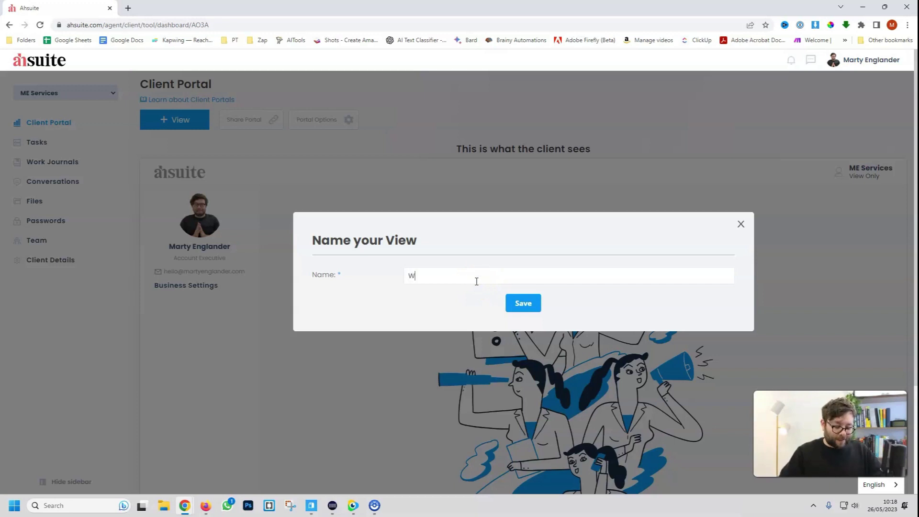
Save the new view as 'Welcome' and toggle Draft Mode on and back off
left_click(524, 306)
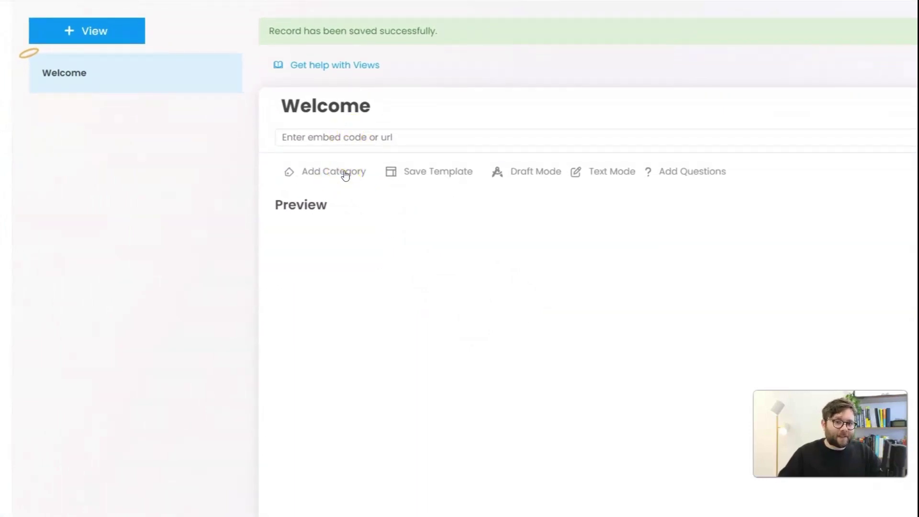
left_click(545, 173)
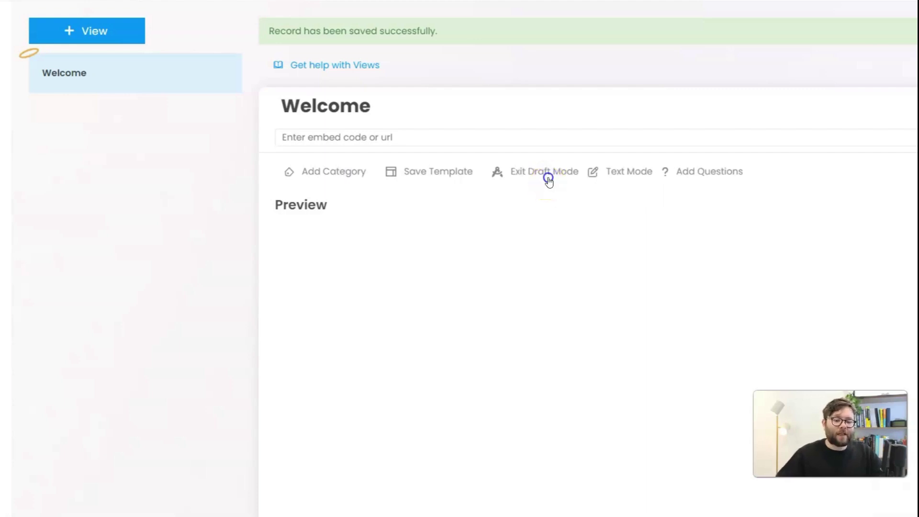
left_click(548, 180)
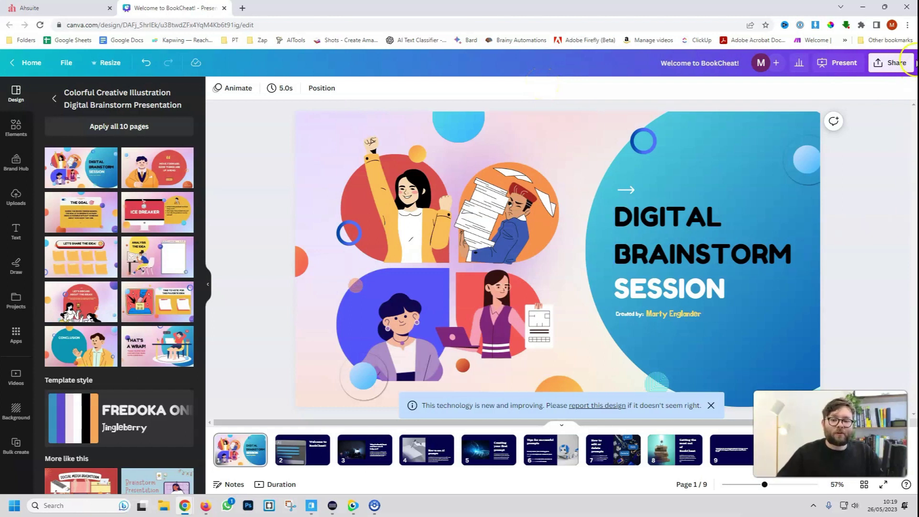
Copy the Canva presentation's HTML embed code and return to the Ahsuite Welcome view
left_click(901, 62)
left_click(744, 247)
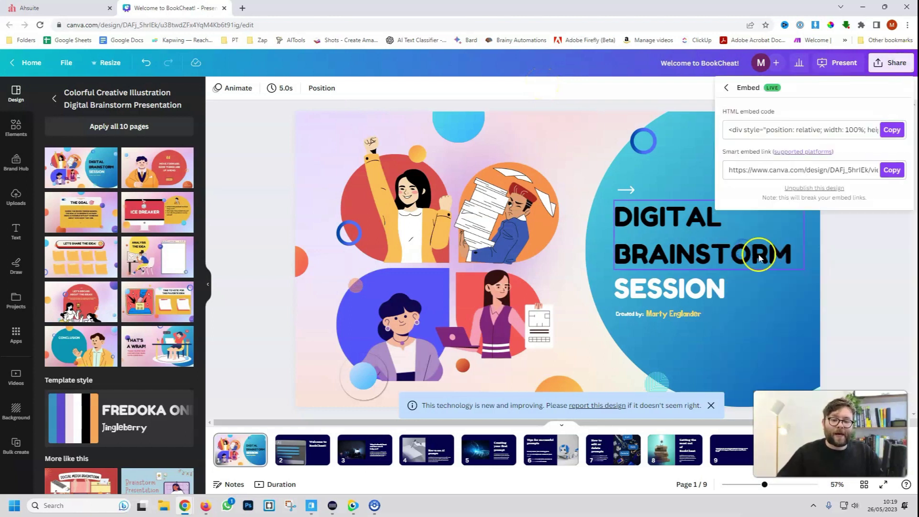
left_click(891, 130)
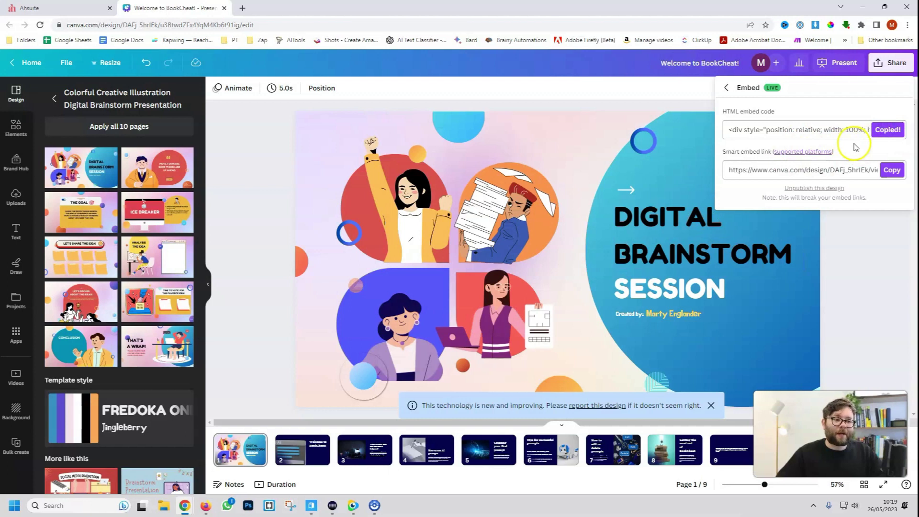
key("ctrl+1")
left_click(434, 168)
Paste the Canva embed code into the Welcome view and page through its preview slides
right_click(434, 168)
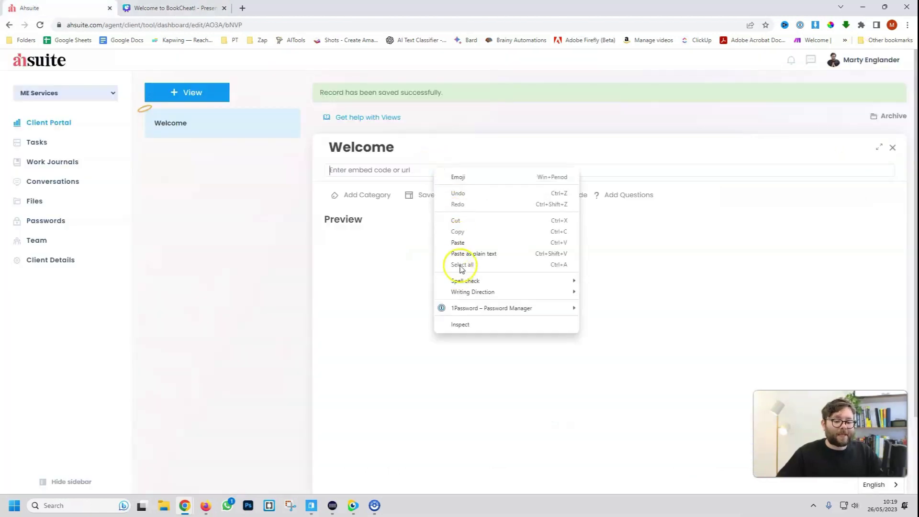
left_click(454, 243)
left_click(256, 236)
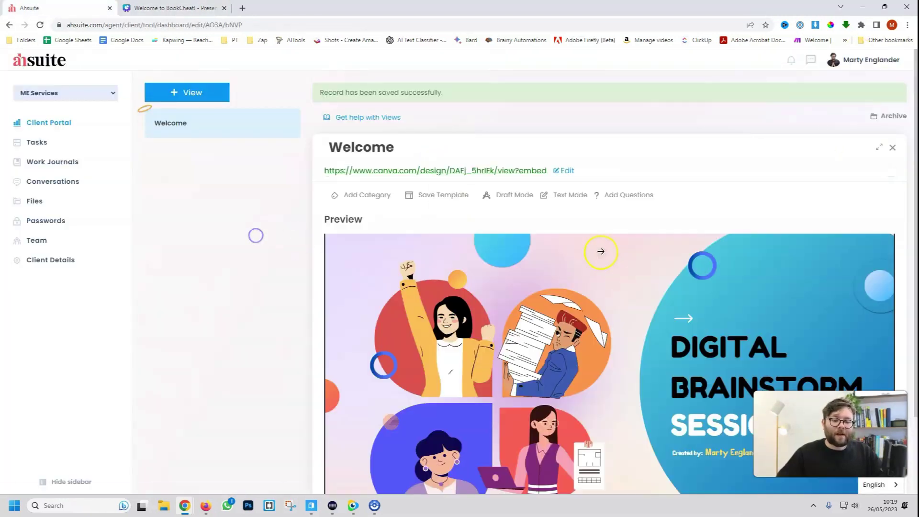
scroll(254, 234, "down", 2)
left_click(825, 291)
left_click(825, 291)
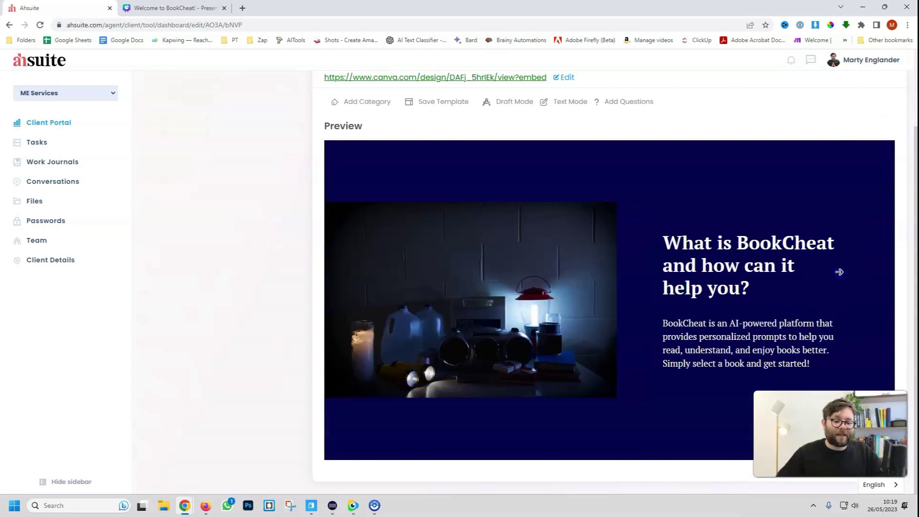
left_click(839, 271)
Keep the view title as Welcome and toggle the view's Draft Mode
left_click(427, 146)
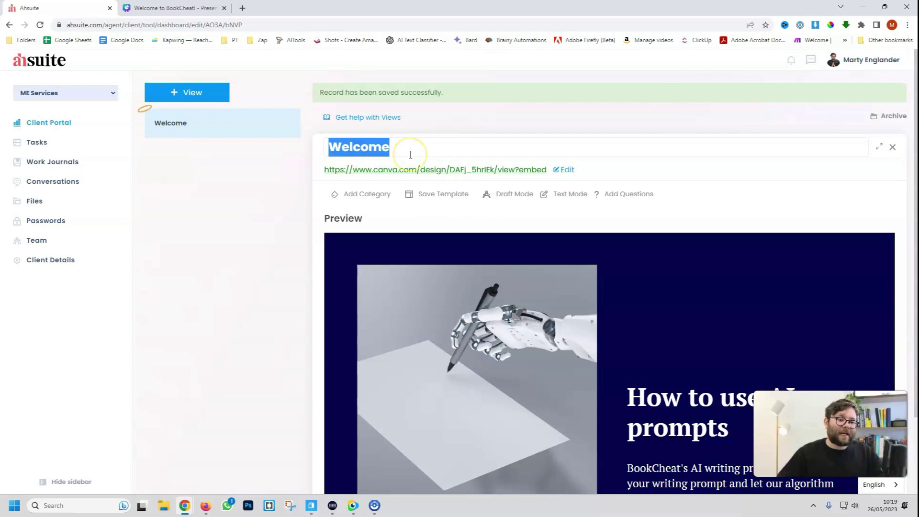
left_click(413, 154)
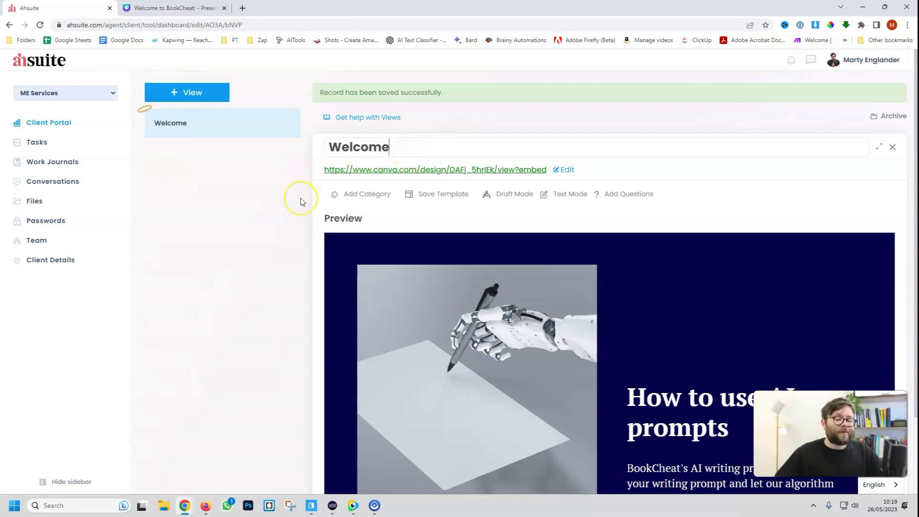
left_click(497, 196)
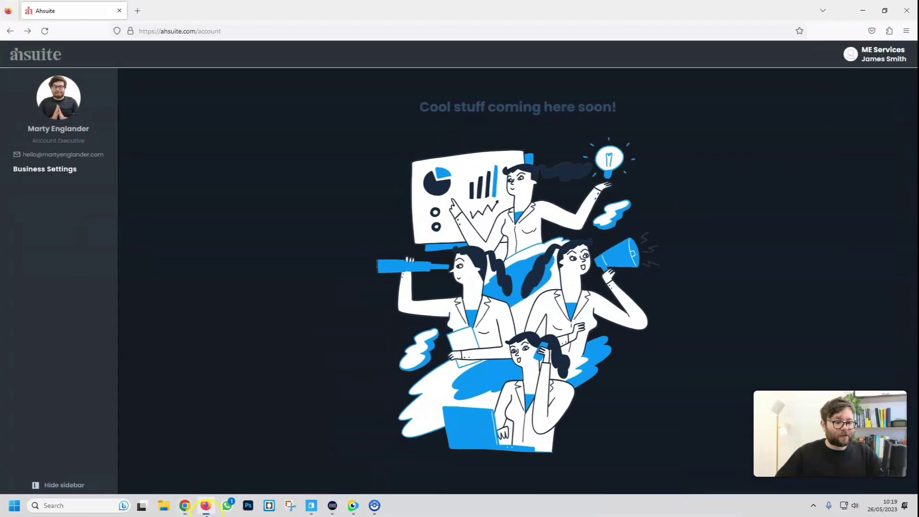
Reload the client portal and page through the Welcome view's Canva slides
left_click(45, 30)
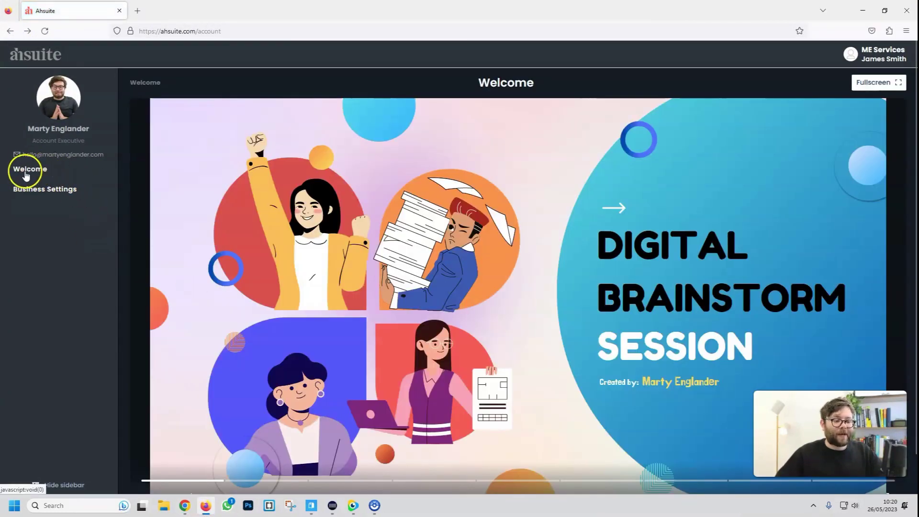
left_click(838, 231)
left_click(838, 230)
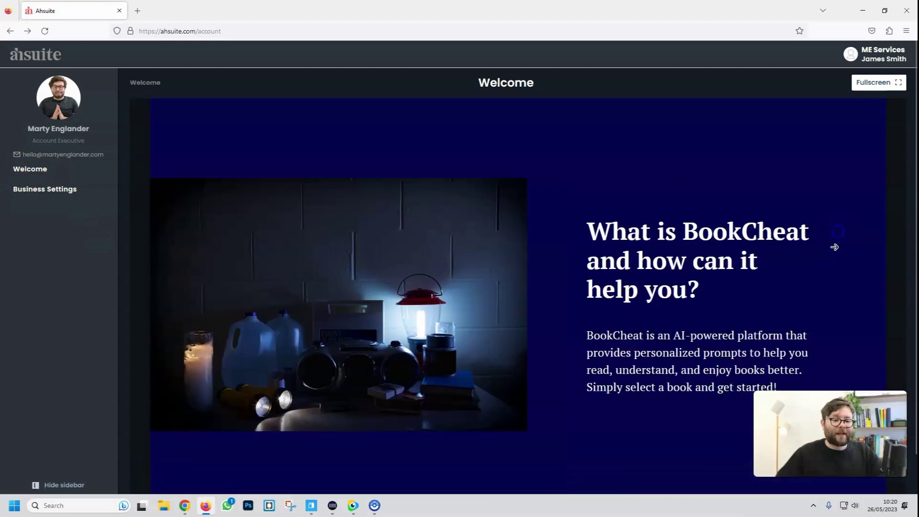
left_click(833, 246)
left_click(833, 254)
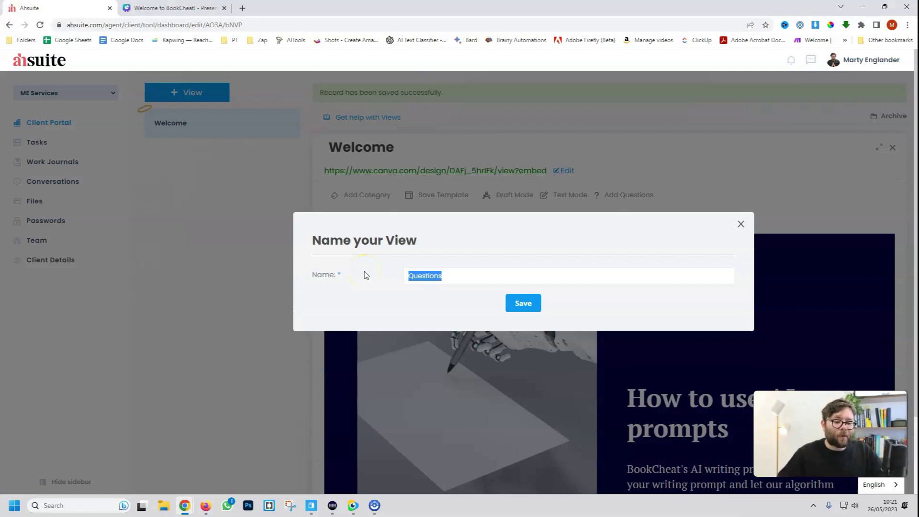
Save the Questions view and add the question 'How are you today?'
left_click(525, 302)
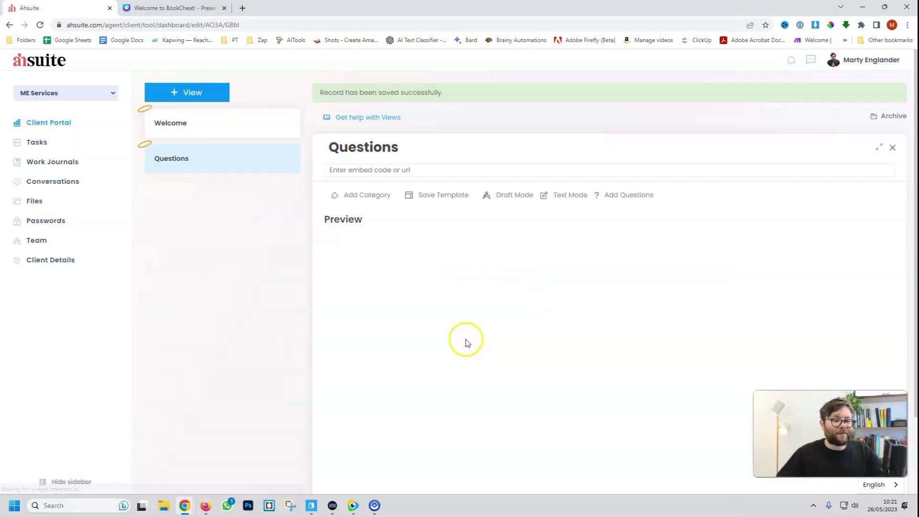
left_click(622, 195)
left_click(443, 279)
key("ctrl+v")
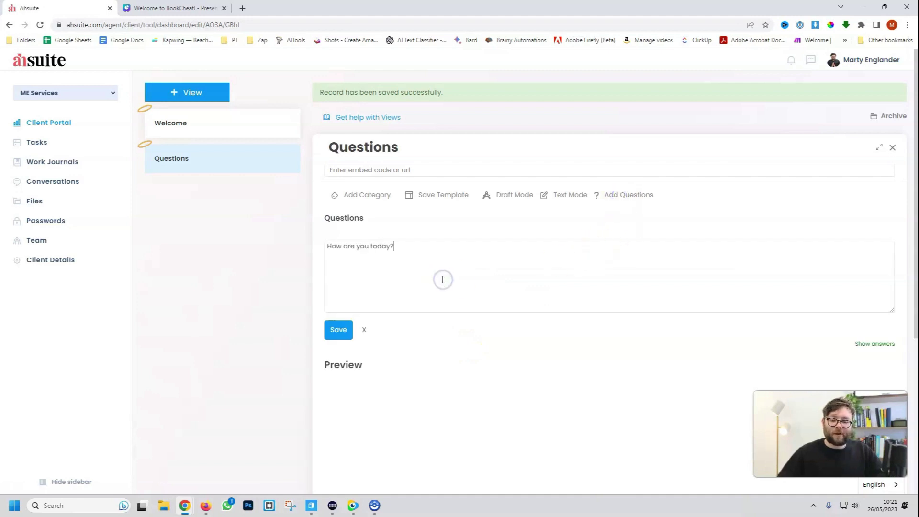
left_click(336, 330)
Add the second question 'How can we improve?' and reload the client portal
left_click(486, 295)
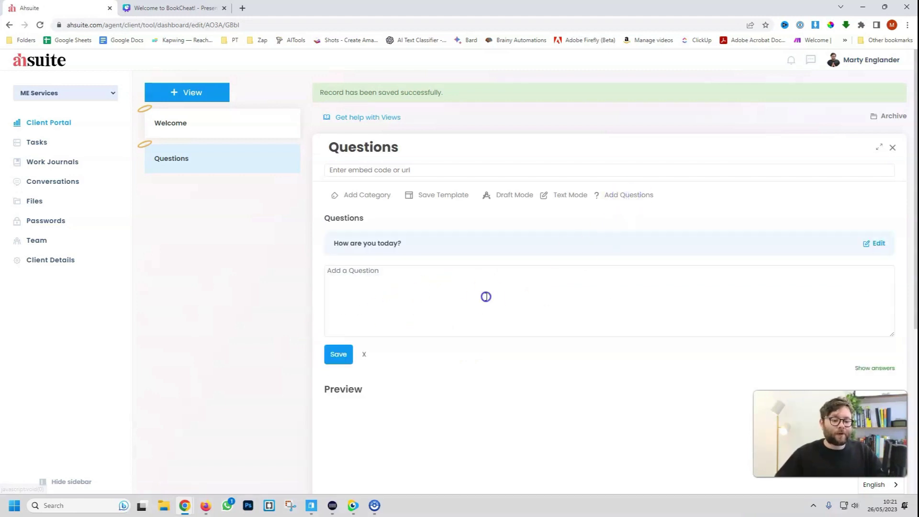
key("ctrl+v")
left_click(347, 357)
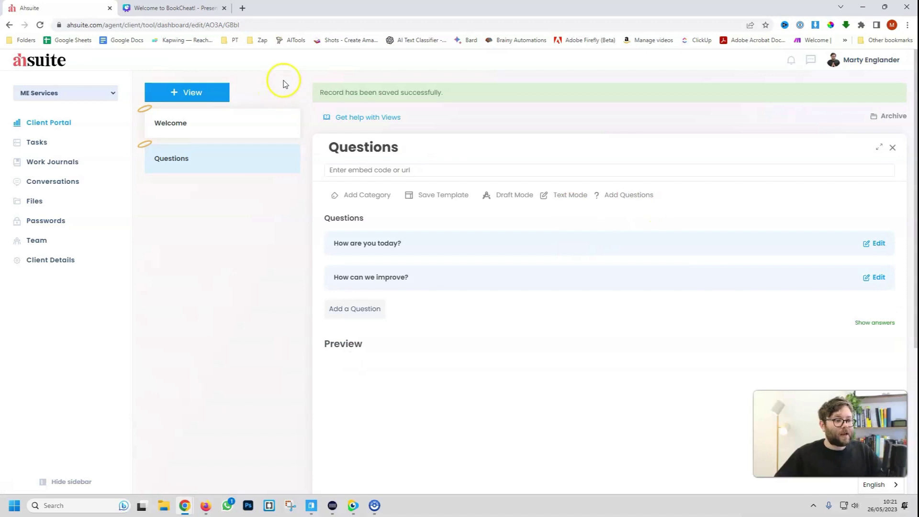
left_click(206, 505)
left_click(45, 30)
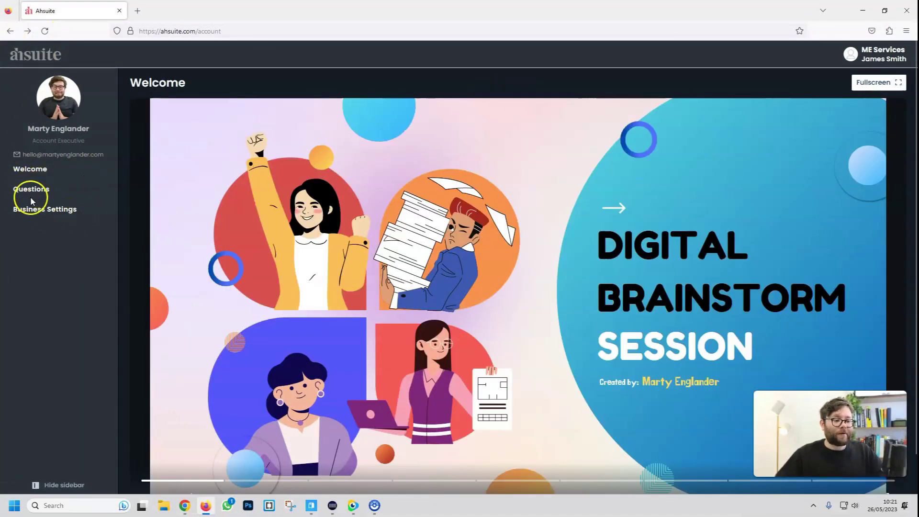
As the client, answer the Questions view with 'Good thanks' and 'You're the best'
left_click(28, 191)
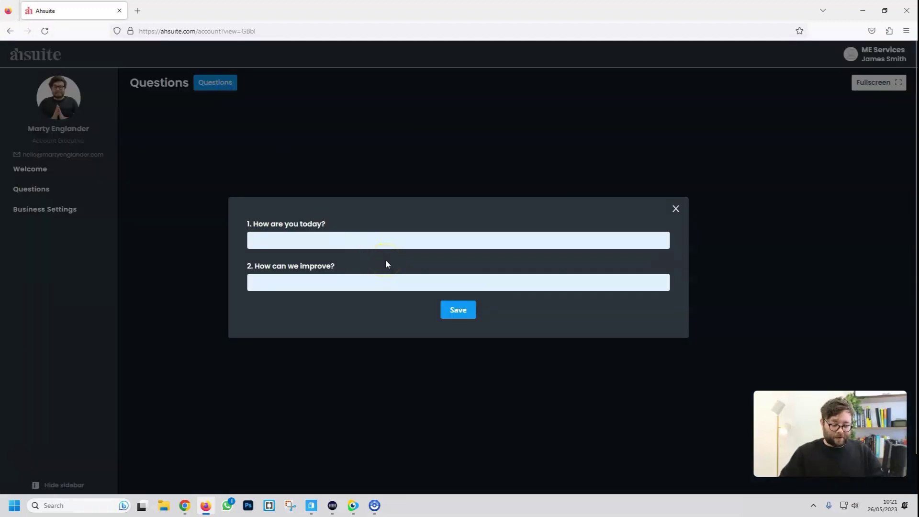
type("Good thanks")
left_click(410, 281)
type("You're the best")
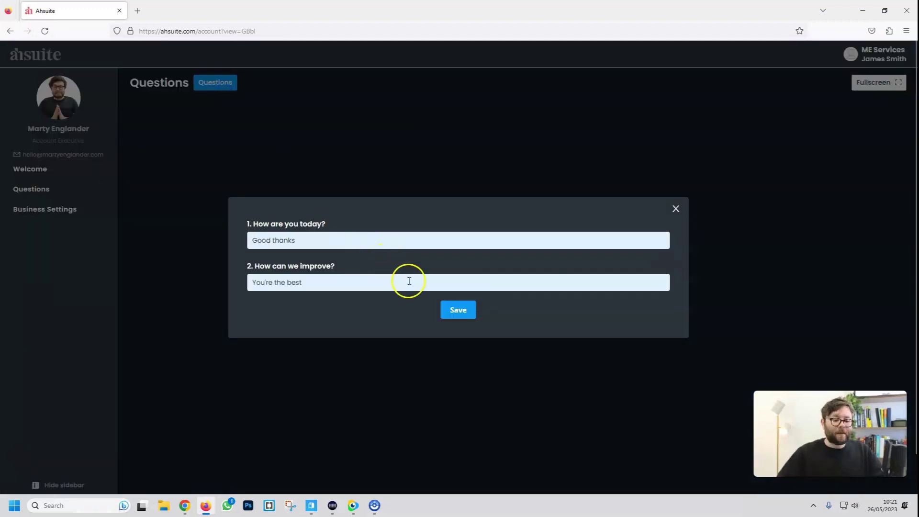
left_click(458, 311)
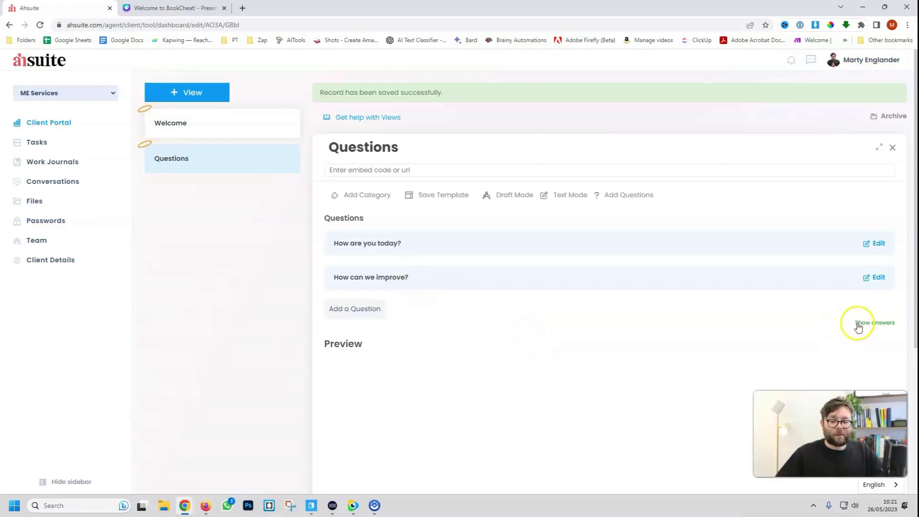
Review the client's answers from the agent side, then close back to Welcome
left_click(857, 323)
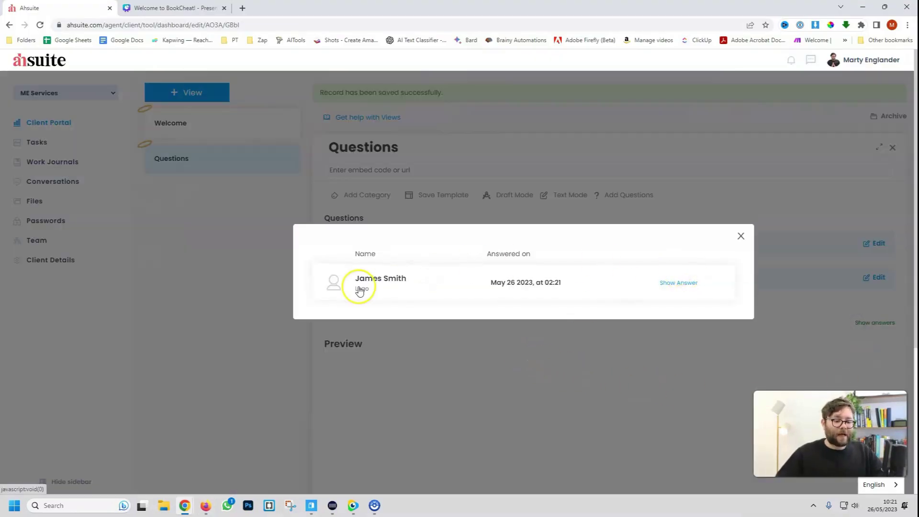
left_click(682, 285)
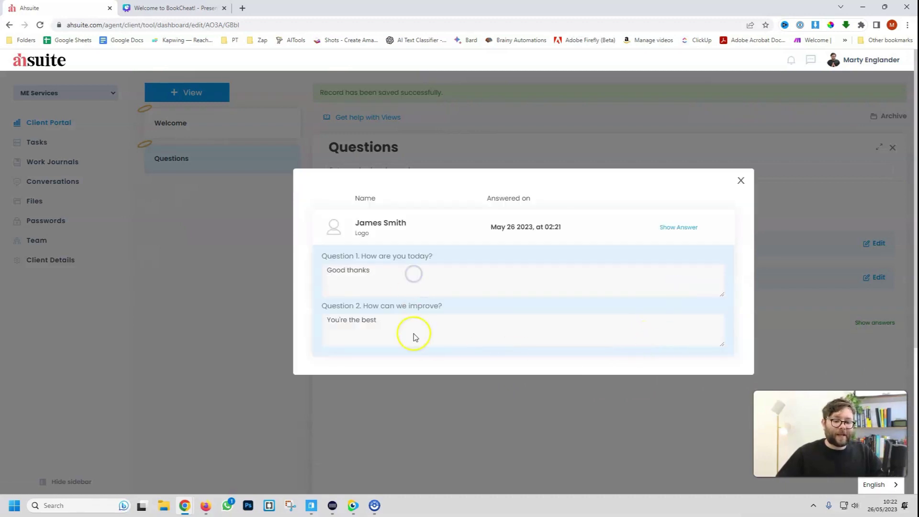
left_click(740, 181)
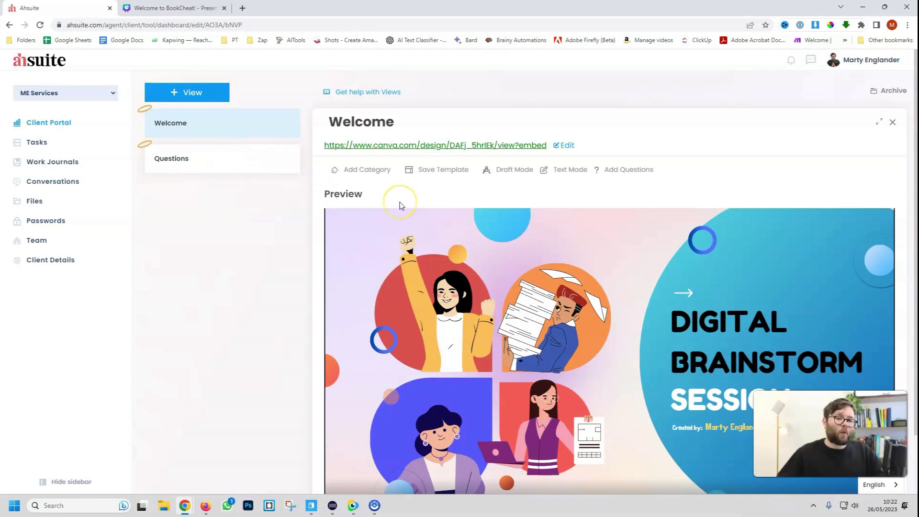
Save the Welcome view as a template and confirm
scroll(400, 202, "down", 2)
scroll(395, 220, "up", 1)
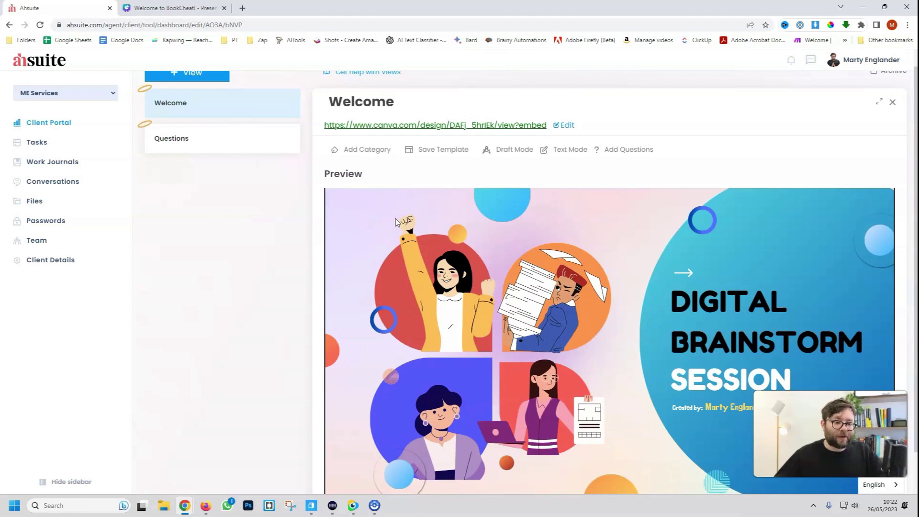
left_click(446, 149)
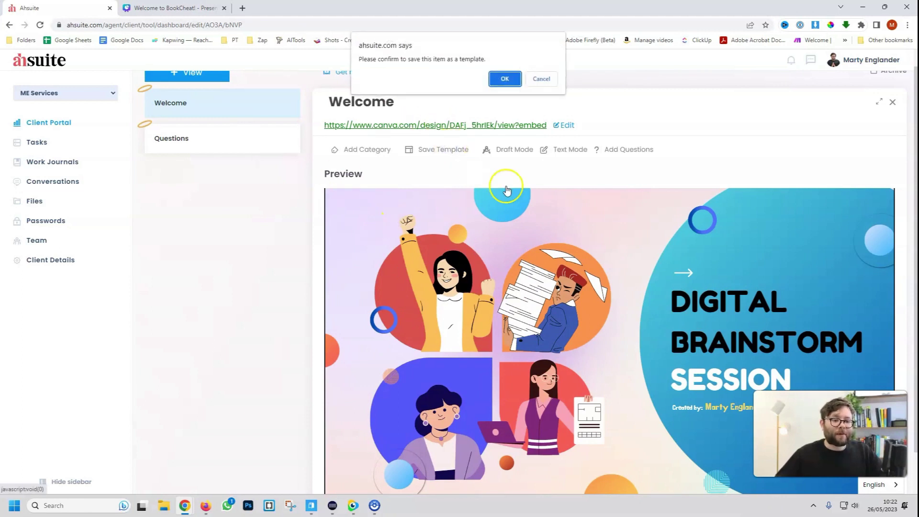
left_click(505, 79)
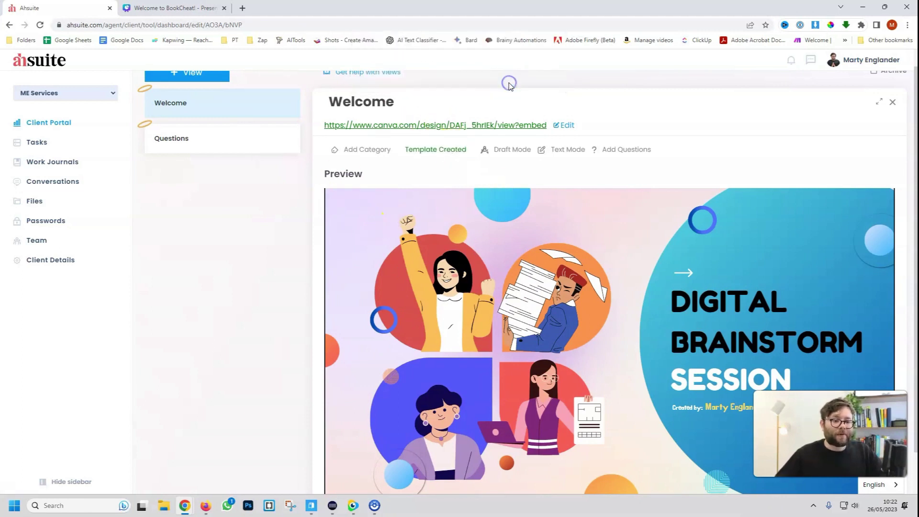
left_click(440, 152)
left_click(541, 79)
Create and save a new view based on the Welcome template
scroll(220, 101, "up", 1)
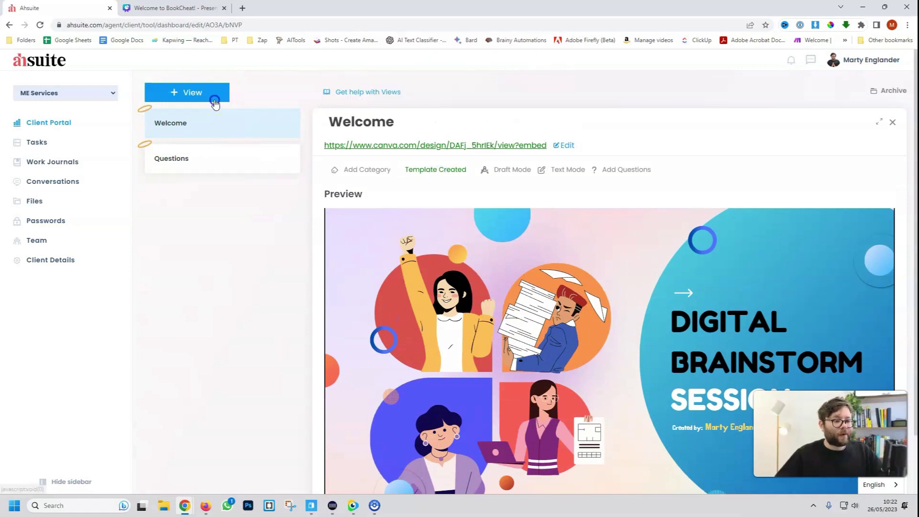
left_click(214, 100)
left_click(449, 263)
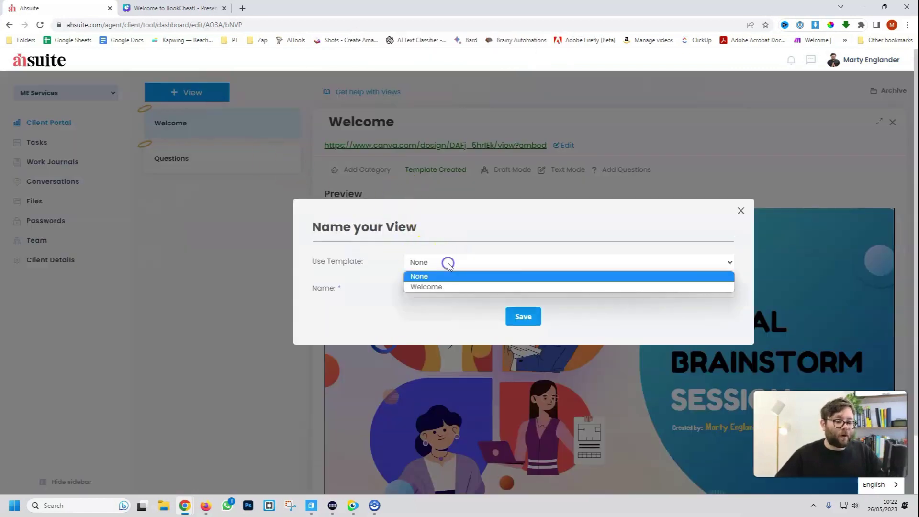
left_click(430, 289)
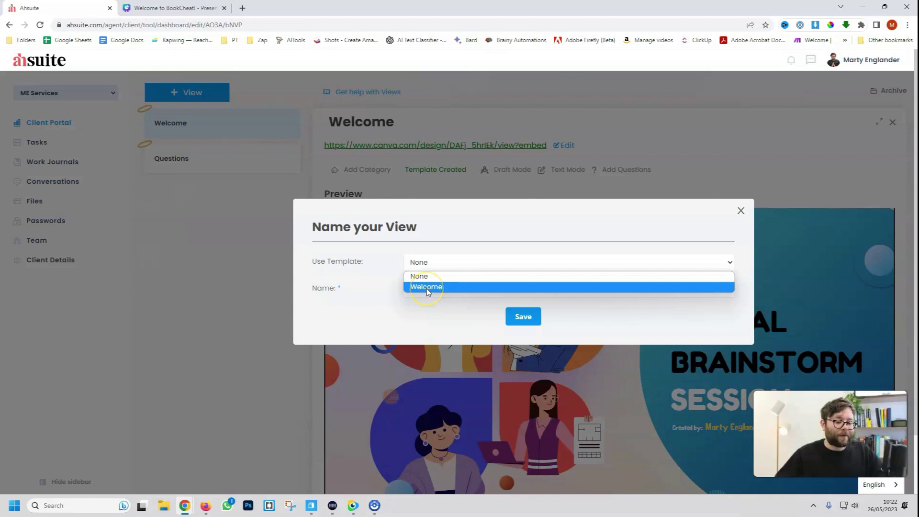
left_click(427, 287)
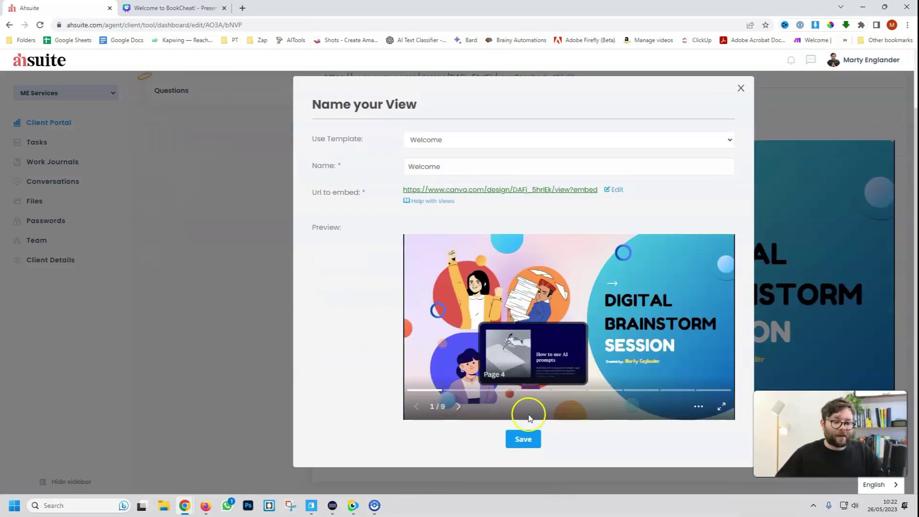
left_click(533, 438)
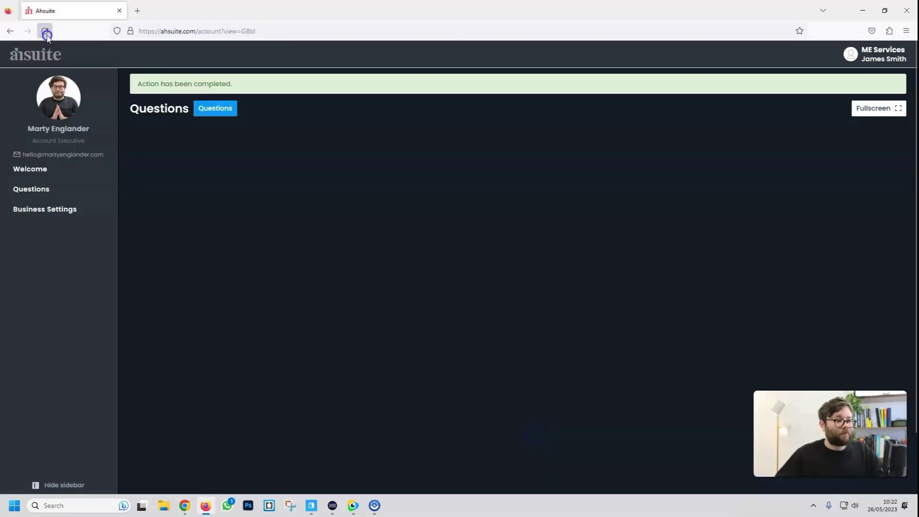
Preview the duplicate Welcome view in the client portal, then archive it in the dashboard
left_click(44, 31)
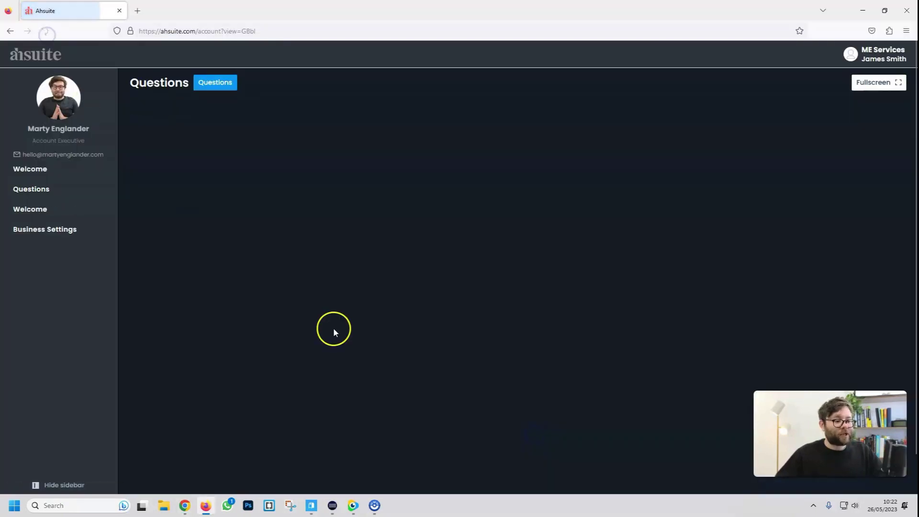
left_click(26, 210)
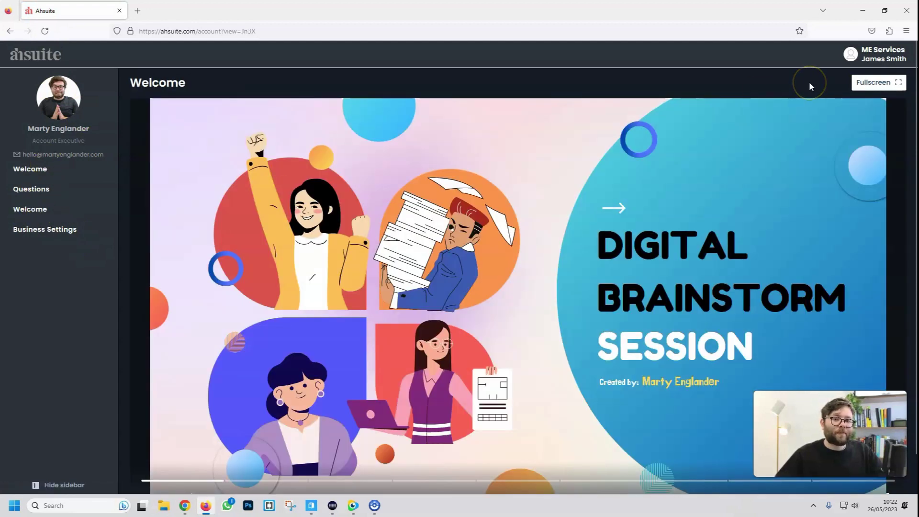
key("alt+Tab")
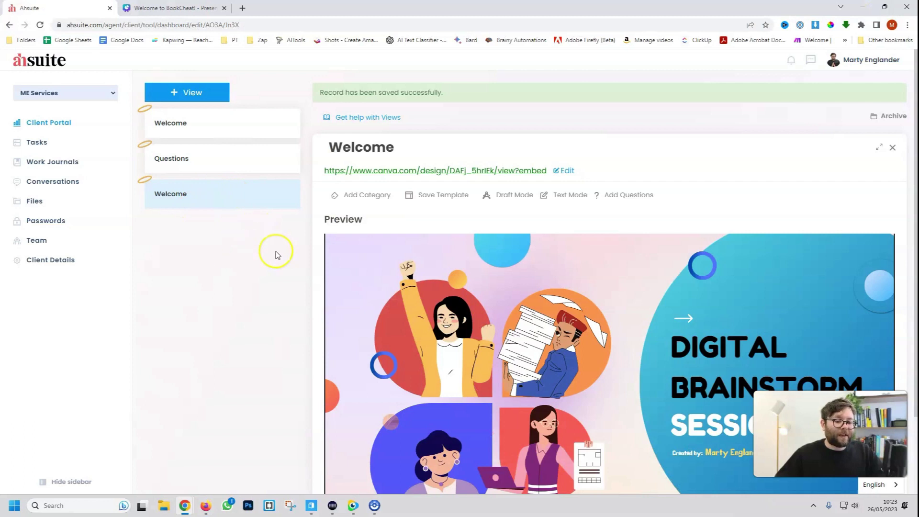
left_click(889, 117)
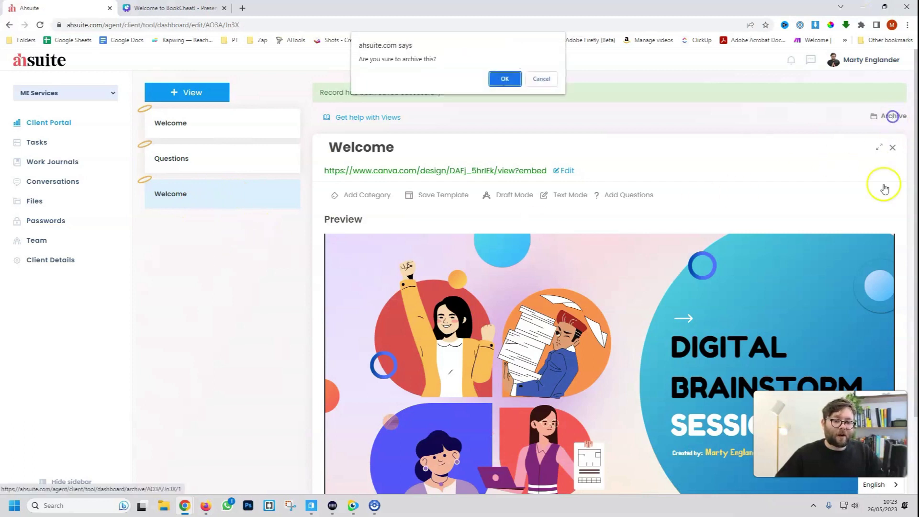
left_click(505, 79)
left_click(367, 195)
Create a category named Presentations for the Welcome view and close the popup
left_click(477, 282)
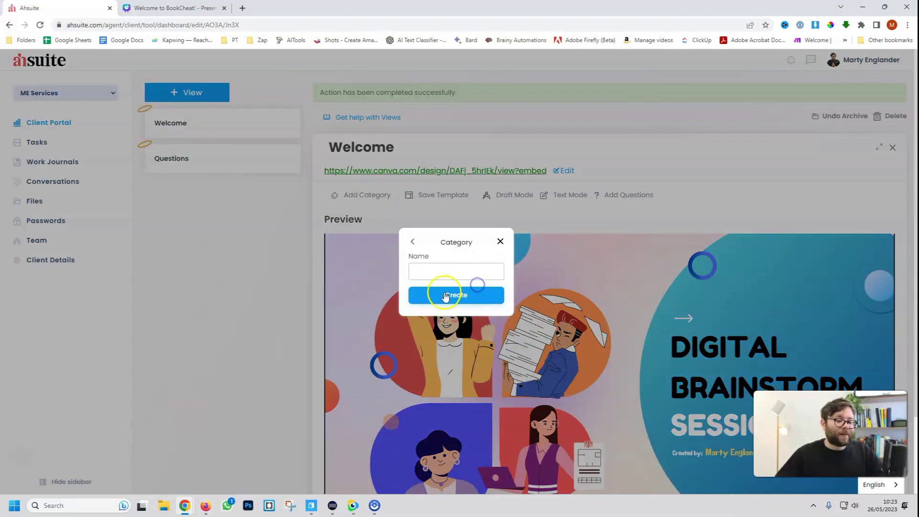
left_click(444, 279)
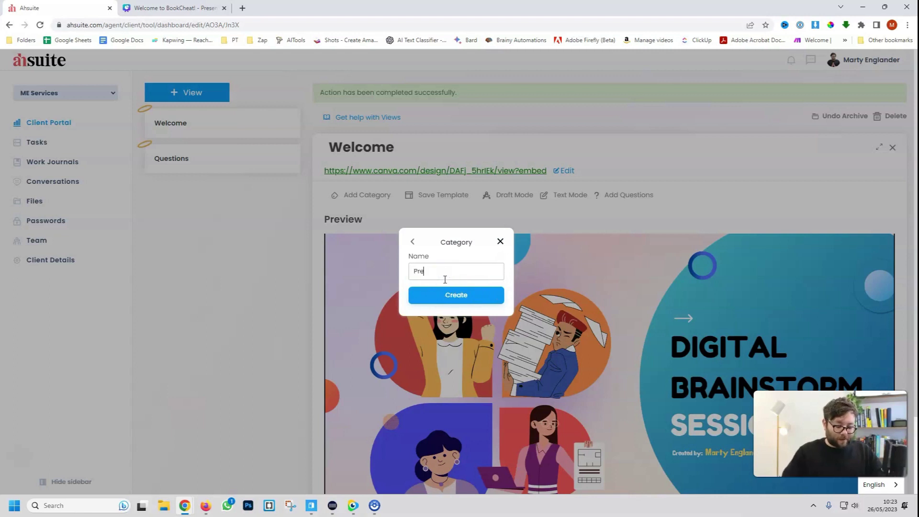
type("Presentations")
left_click(456, 295)
left_click(585, 259)
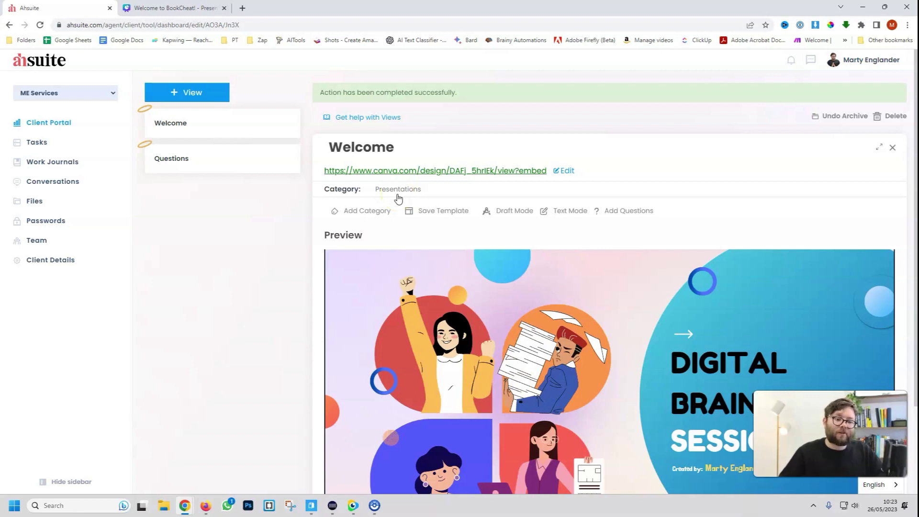
Create a task 'Create a website' with description 'Step one create a mockup'
left_click(37, 143)
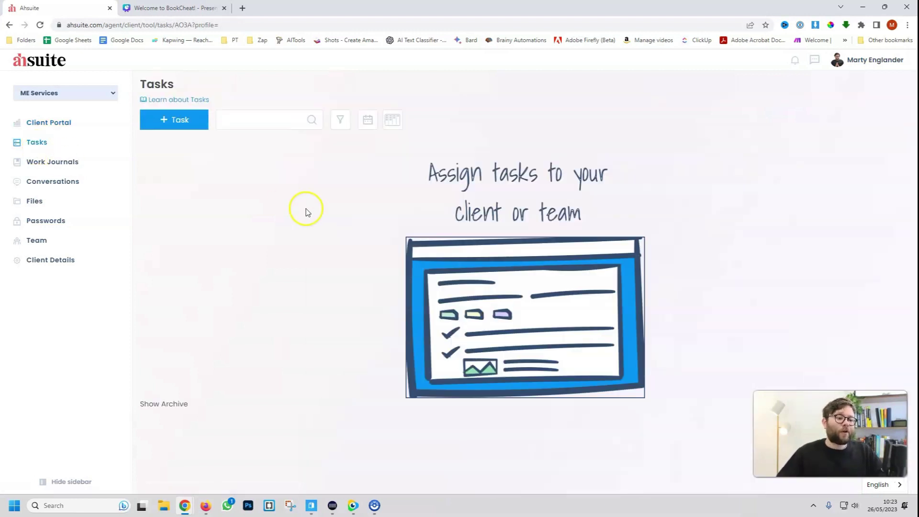
left_click(170, 119)
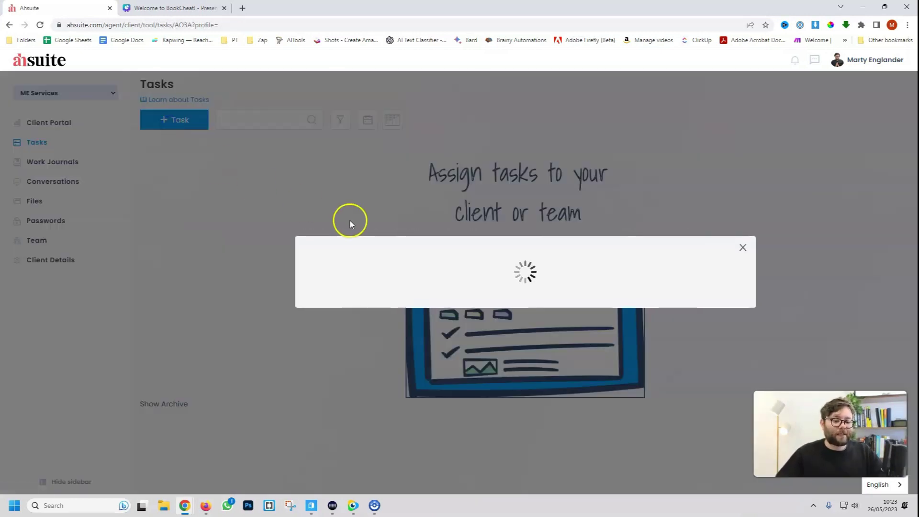
type("Create a webs")
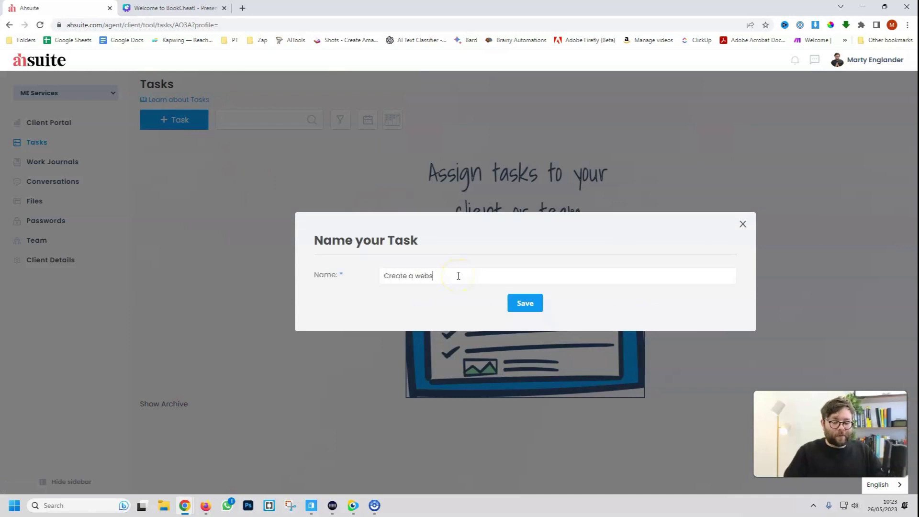
type("ite")
left_click(514, 302)
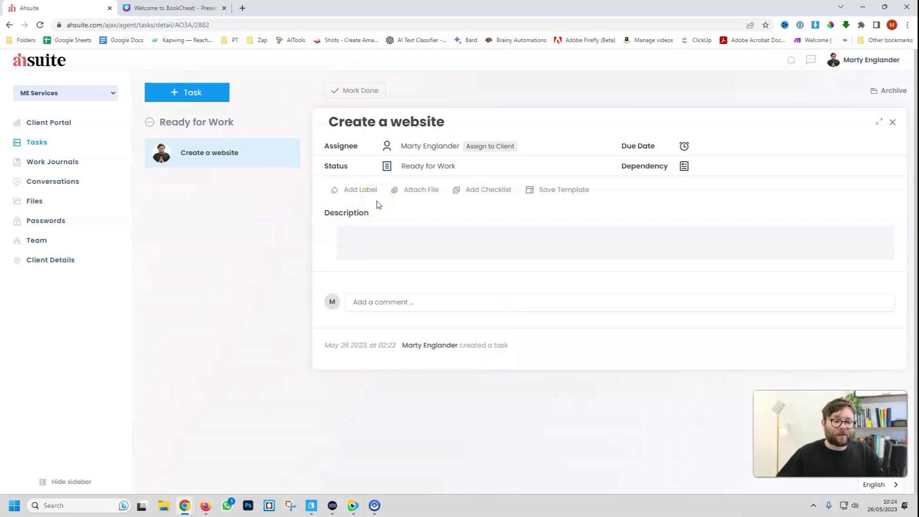
left_click(366, 234)
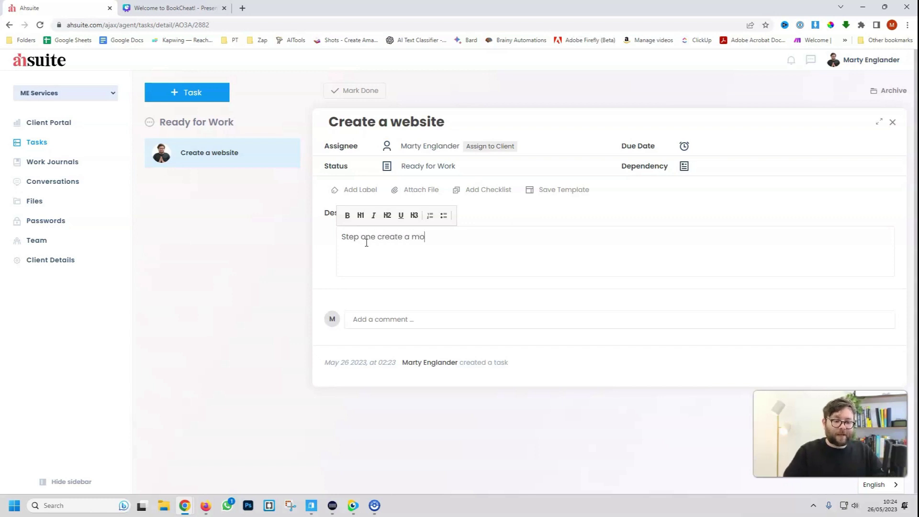
type("Step one create a mockup")
Tag the task with a newly created Websites label
left_click(360, 190)
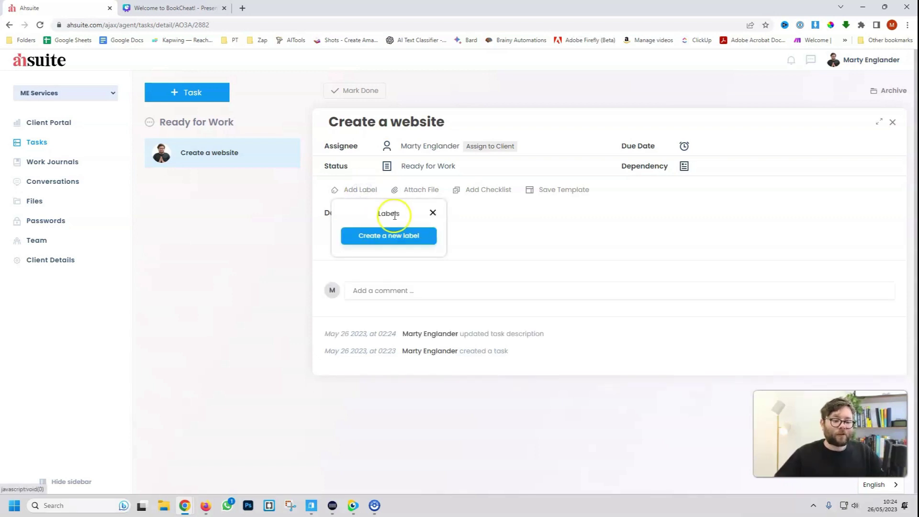
left_click(387, 236)
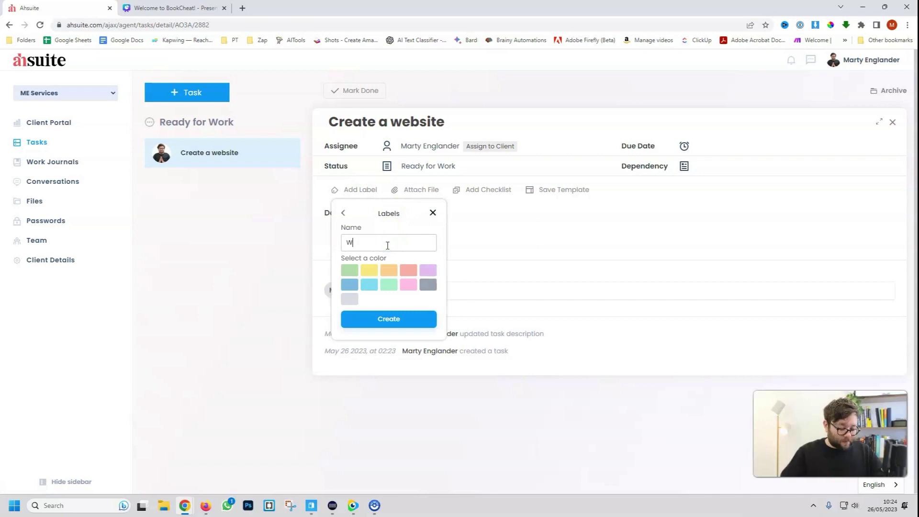
type("Websites")
left_click(397, 318)
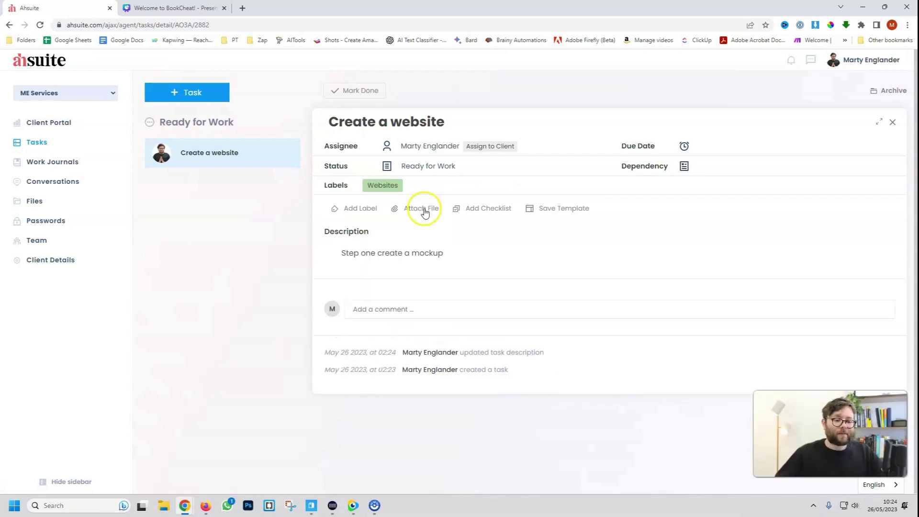
left_click(425, 211)
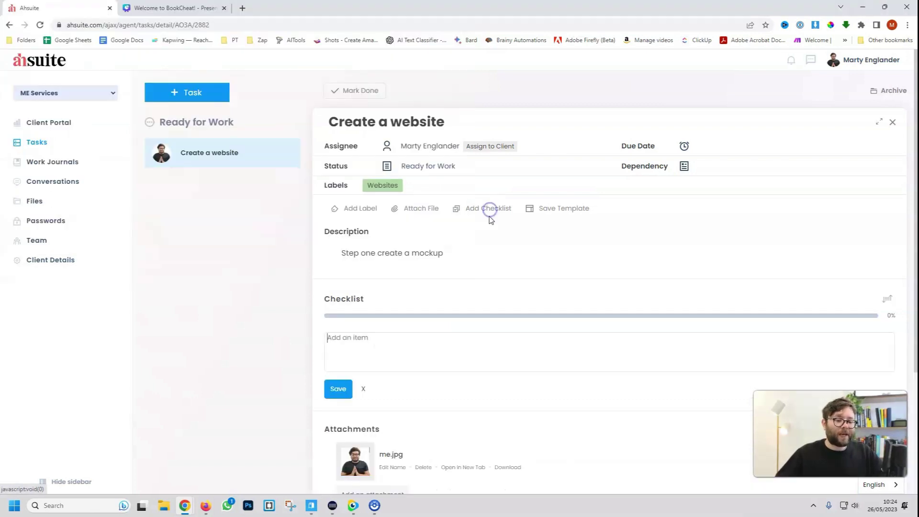
Attach me.jpg and add checklist items 'Create mockup' and 'Send to client to approve'
left_click(488, 208)
scroll(495, 299, "down", 2)
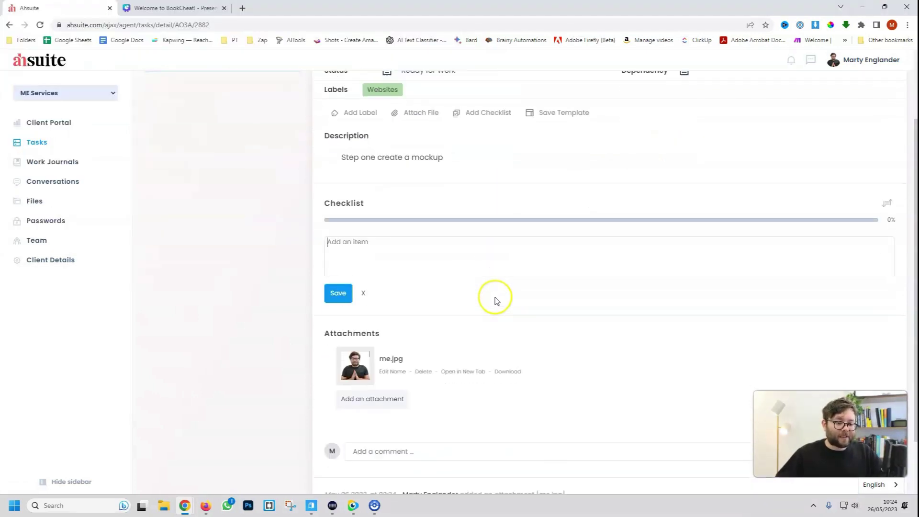
type("c")
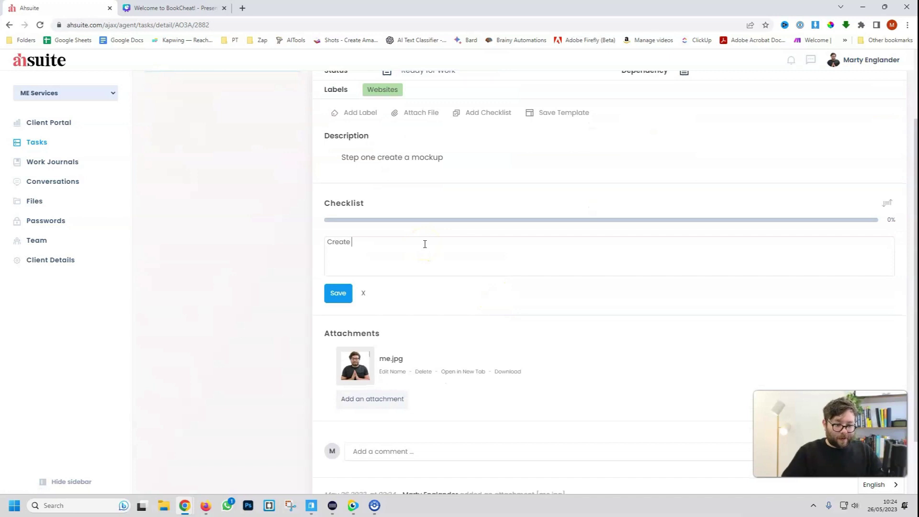
type("reate mockup")
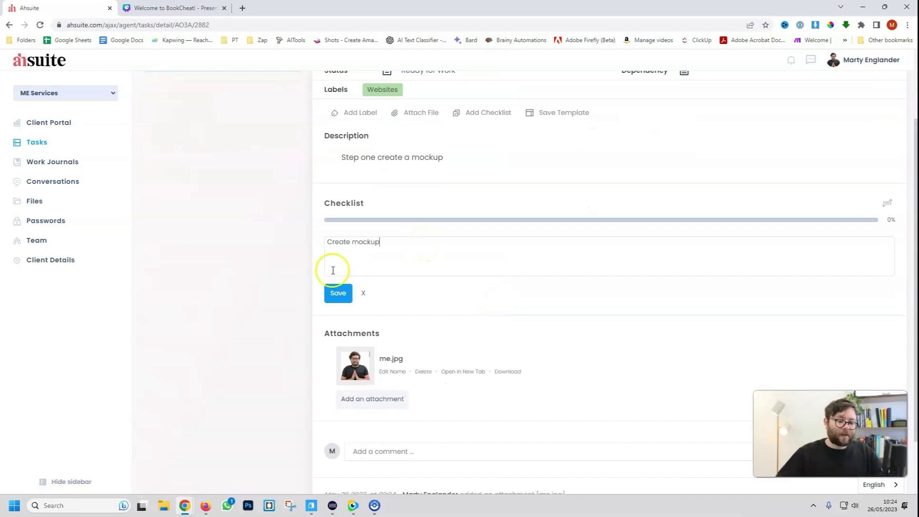
left_click(338, 292)
left_click(348, 265)
left_click(389, 272)
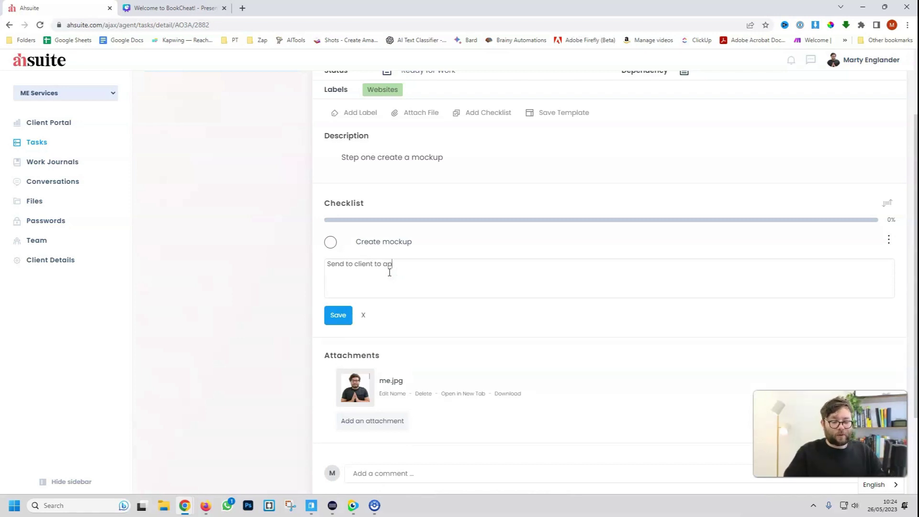
left_click(338, 315)
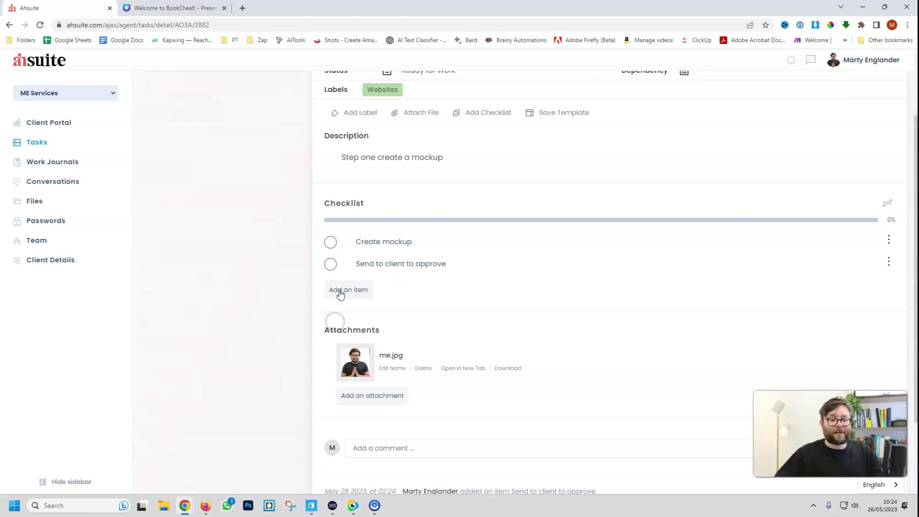
Keep the current assignee and set the task's due date to May 31, 2023
scroll(470, 148, "up", 2)
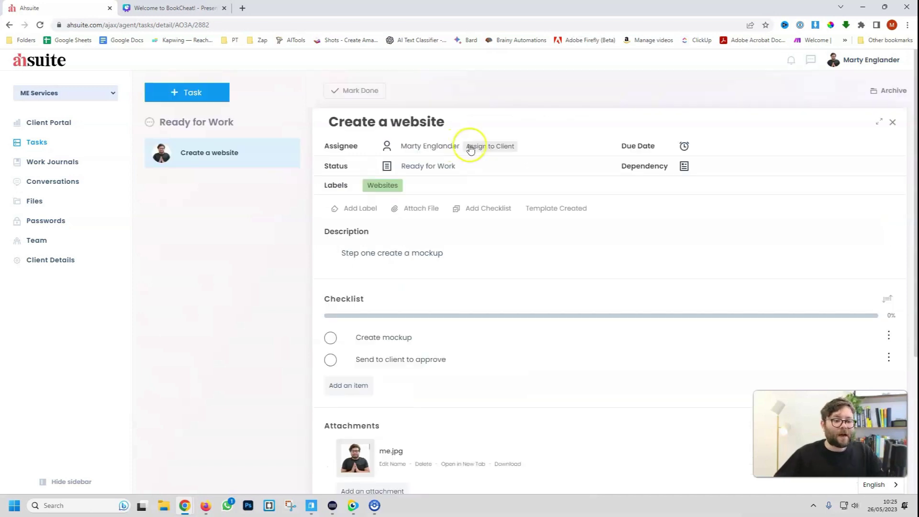
left_click(440, 146)
left_click(437, 158)
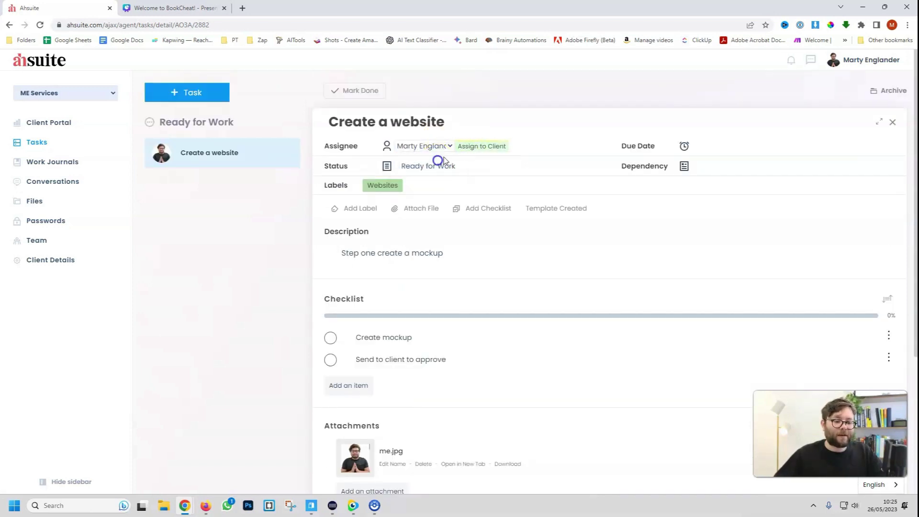
left_click(703, 146)
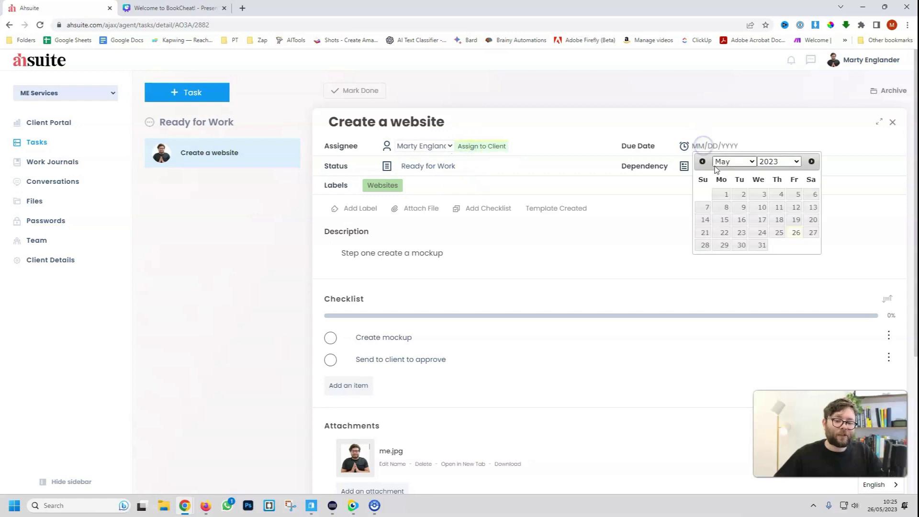
left_click(762, 246)
left_click_drag(643, 166, 676, 168)
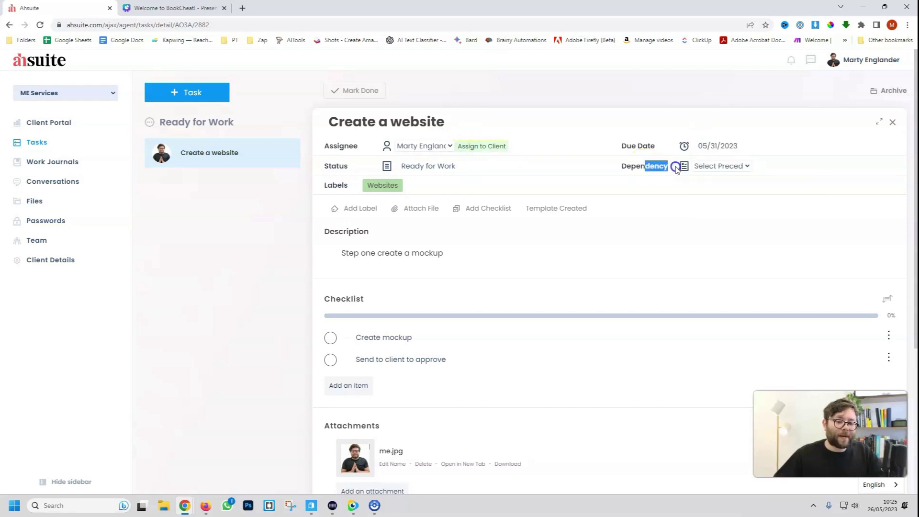
Post the comment 'Add comments' and return to the task list
scroll(428, 279, "down", 4)
left_click(379, 328)
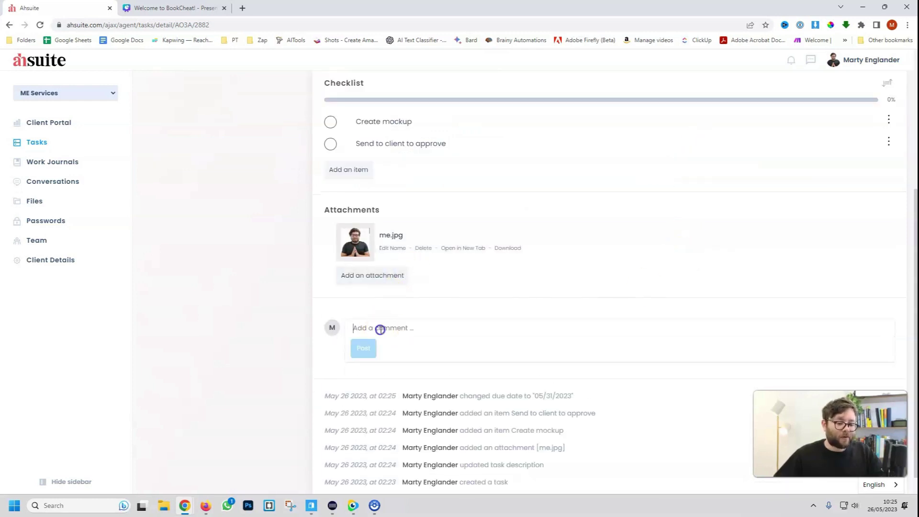
type("Add co")
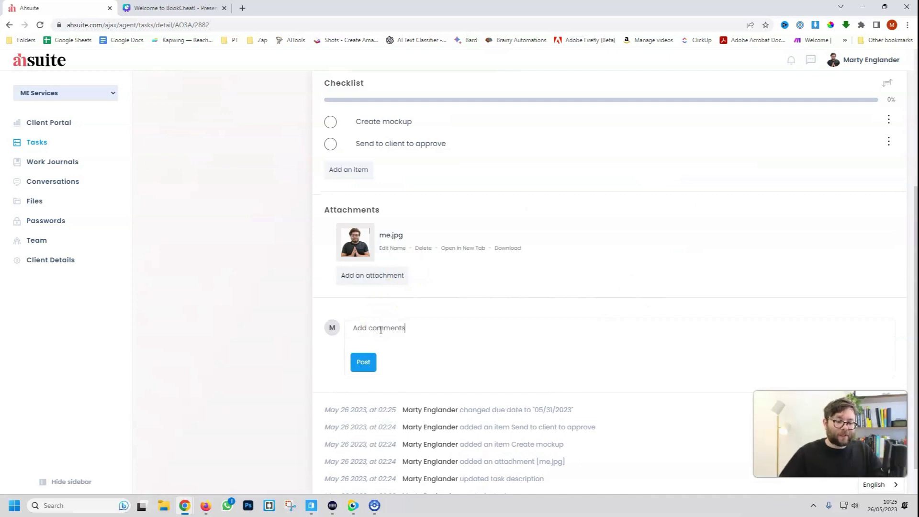
type("mments")
left_click(363, 361)
left_click_drag(513, 353, 339, 362)
left_click(522, 440)
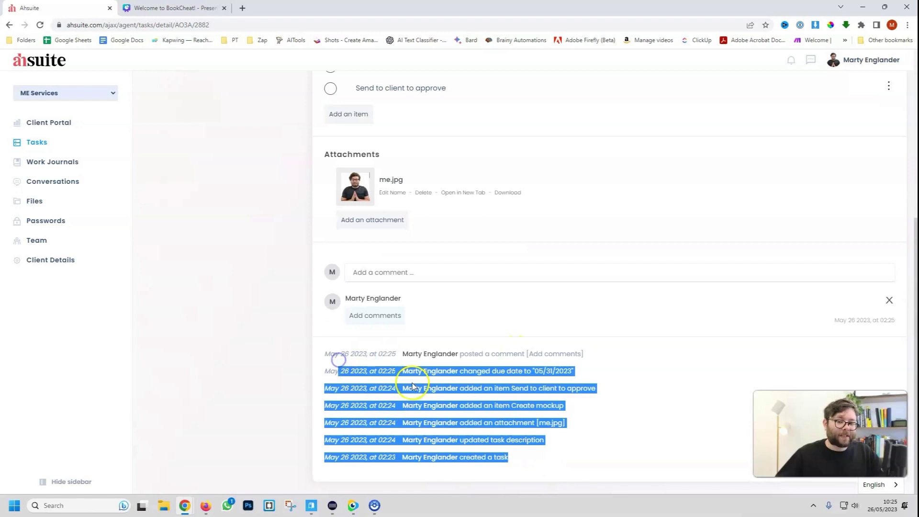
left_click(37, 142)
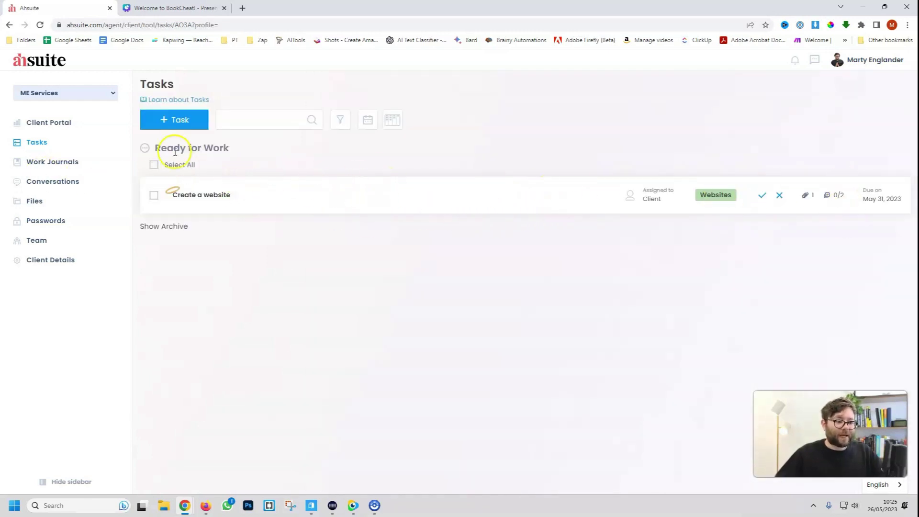
Start a new task based on the Create a website template
left_click(174, 120)
left_click(407, 261)
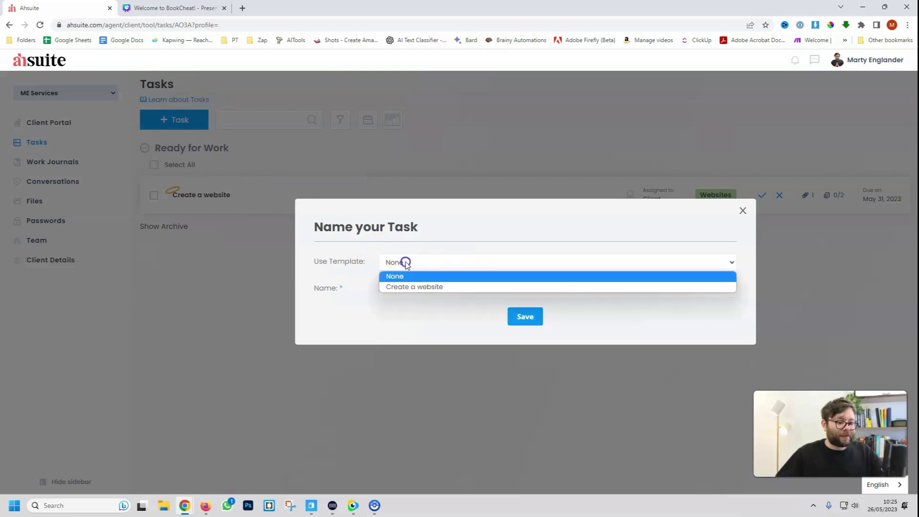
left_click(406, 287)
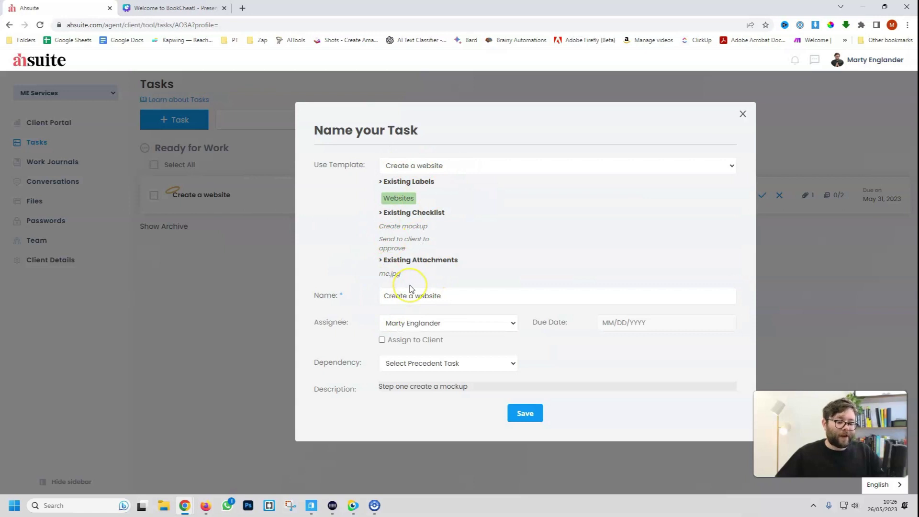
left_click_drag(443, 296, 214, 295)
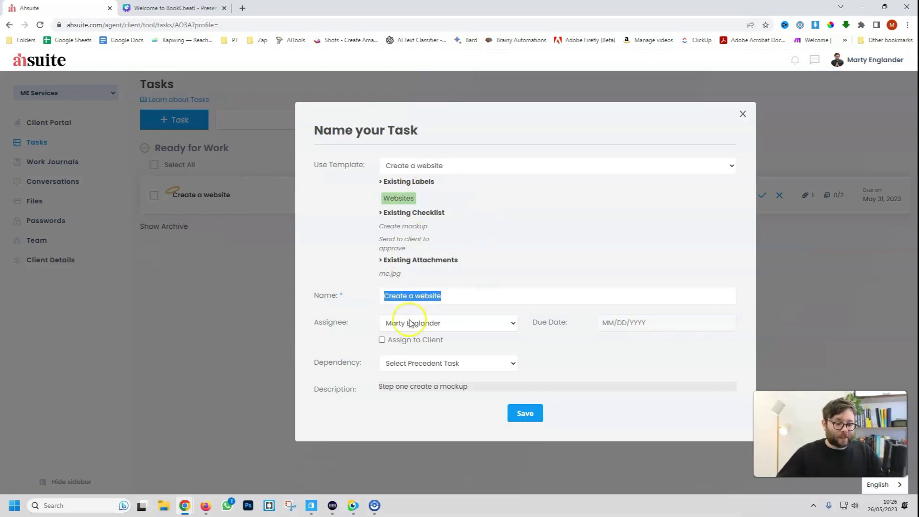
Set due 06/01/2023, assign to the client, depend on Create a website, and save
left_click(435, 324)
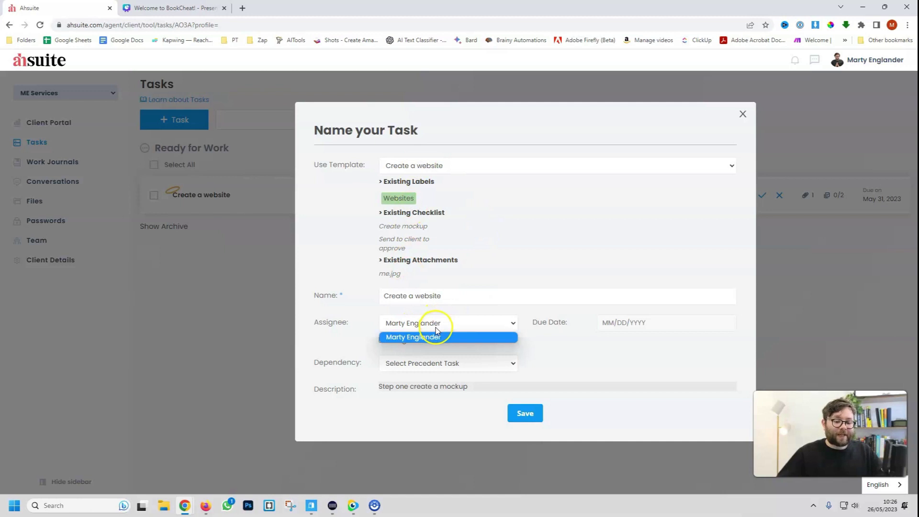
left_click(435, 324)
left_click(627, 407)
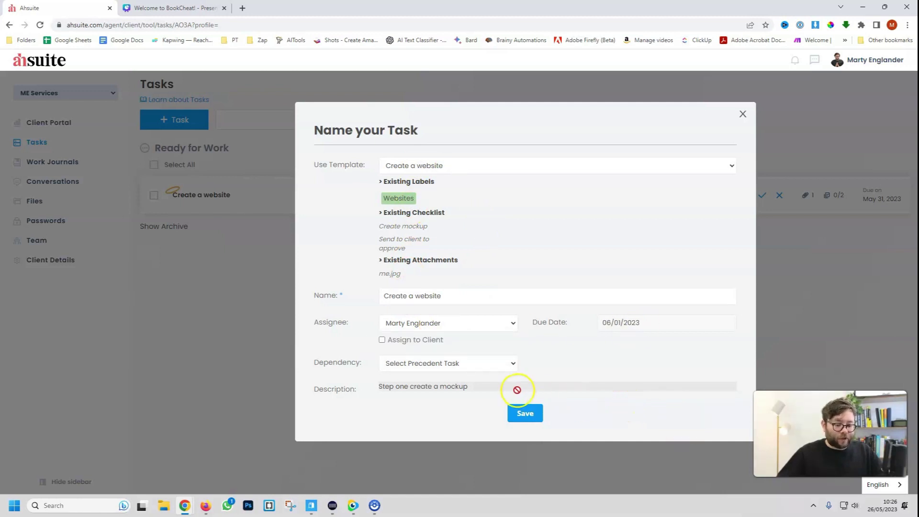
left_click(402, 340)
left_click(425, 364)
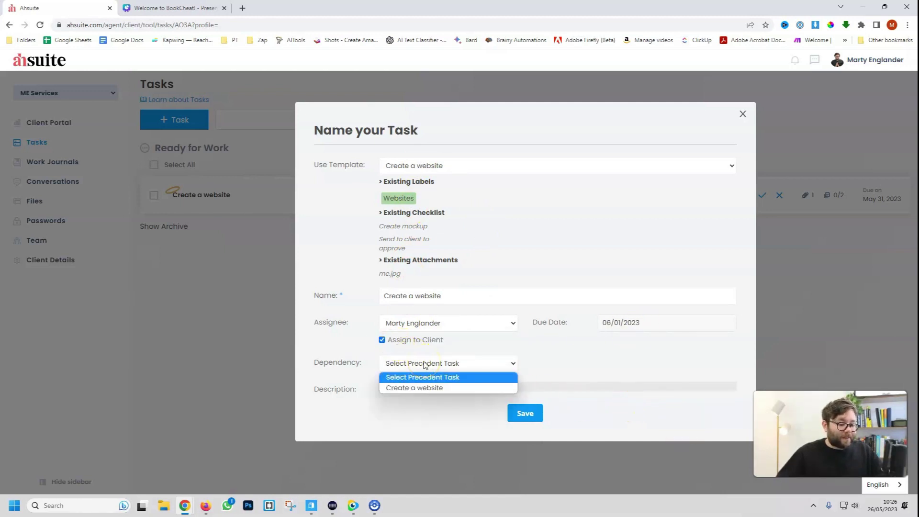
left_click(413, 387)
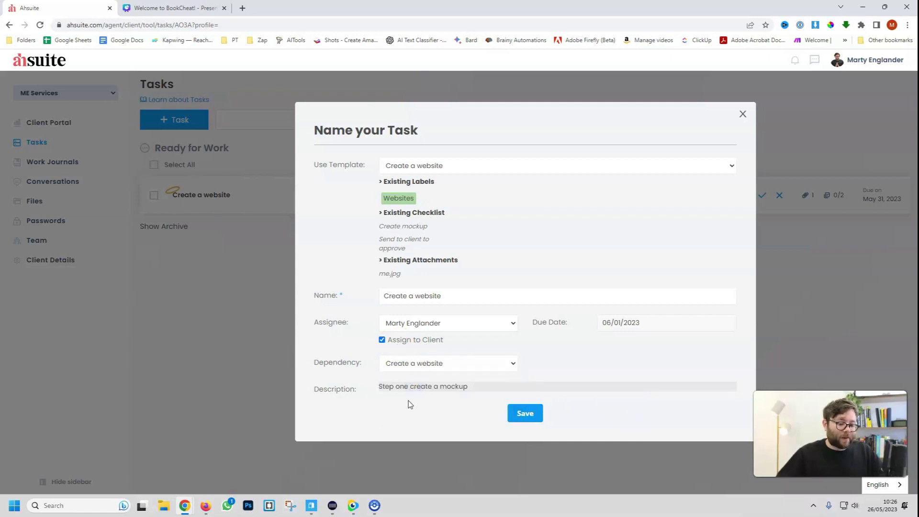
left_click(525, 413)
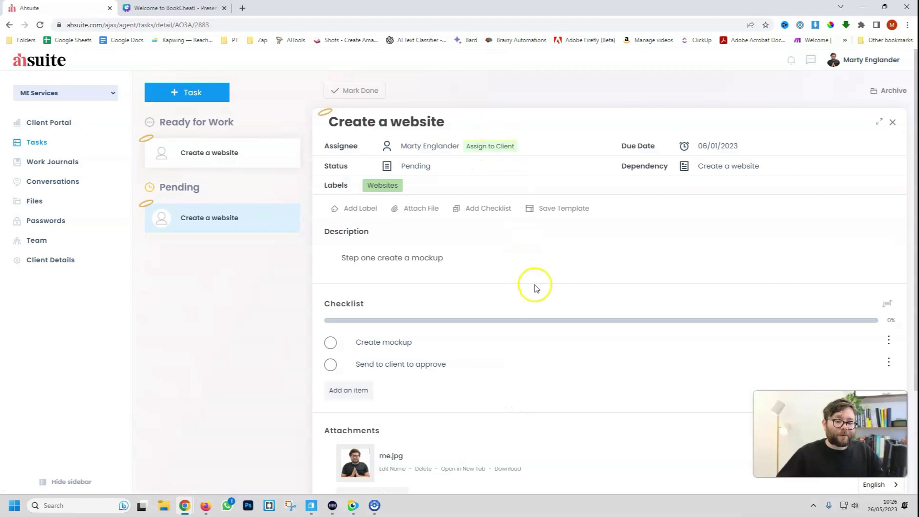
Rename the first checklist item from 'Create mockup' to 'Develop the code'
scroll(479, 259, "down", 3)
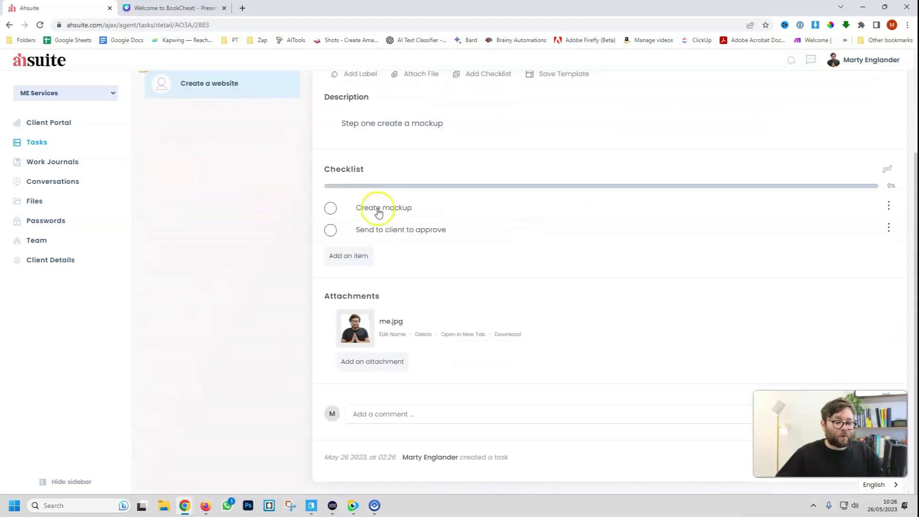
left_click(886, 207)
left_click(884, 221)
left_click_drag(478, 208, 256, 211)
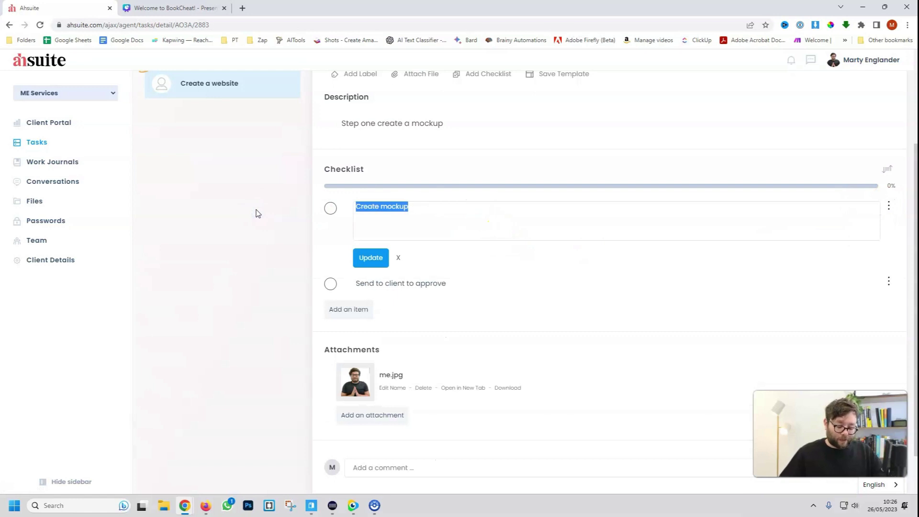
type("Develop")
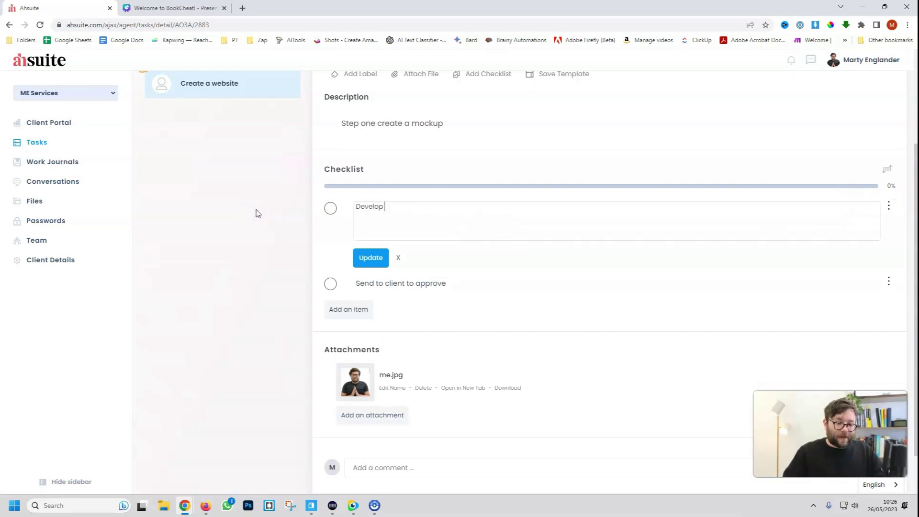
type(" the code")
key("Return")
left_click(888, 229)
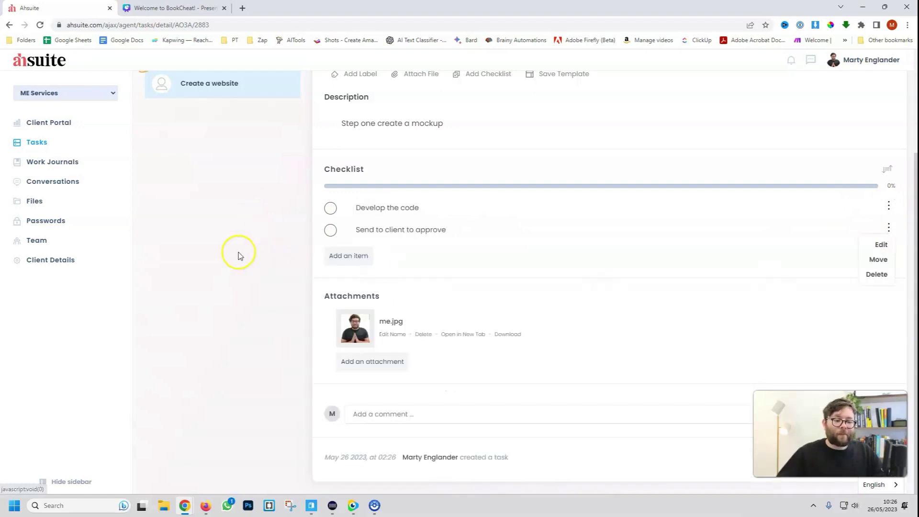
Mark the 'Create a website' task due May 31 as done and close it back to the task list
scroll(414, 258, "up", 1)
scroll(402, 294, "up", 2)
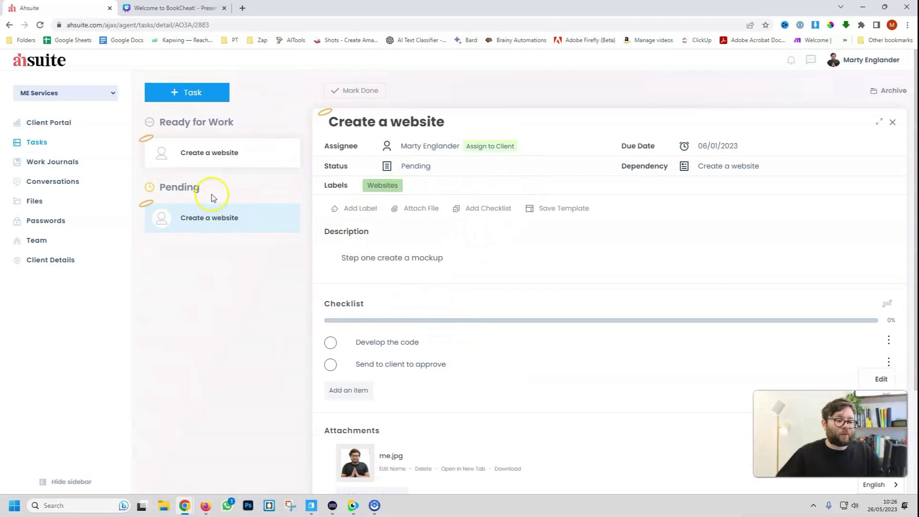
scroll(525, 257, "down", 1)
scroll(525, 256, "down", 2)
scroll(525, 255, "up", 3)
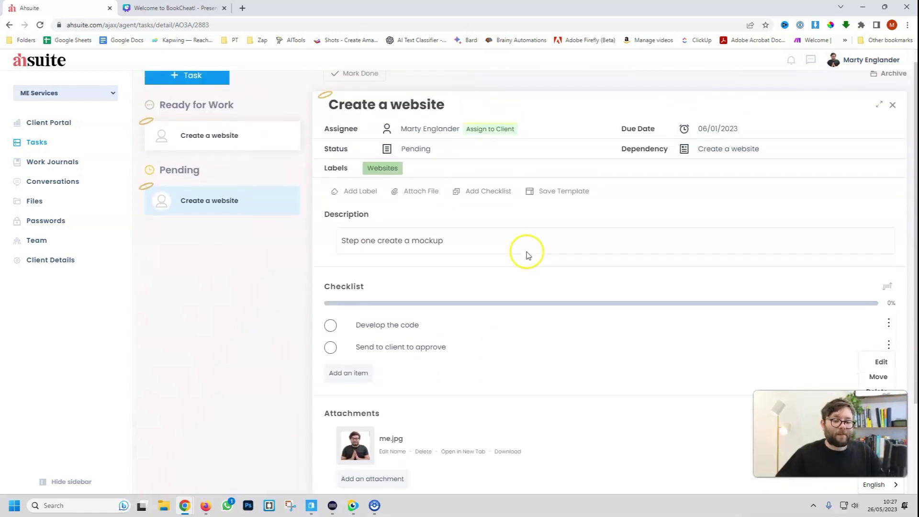
scroll(579, 261, "down", 3)
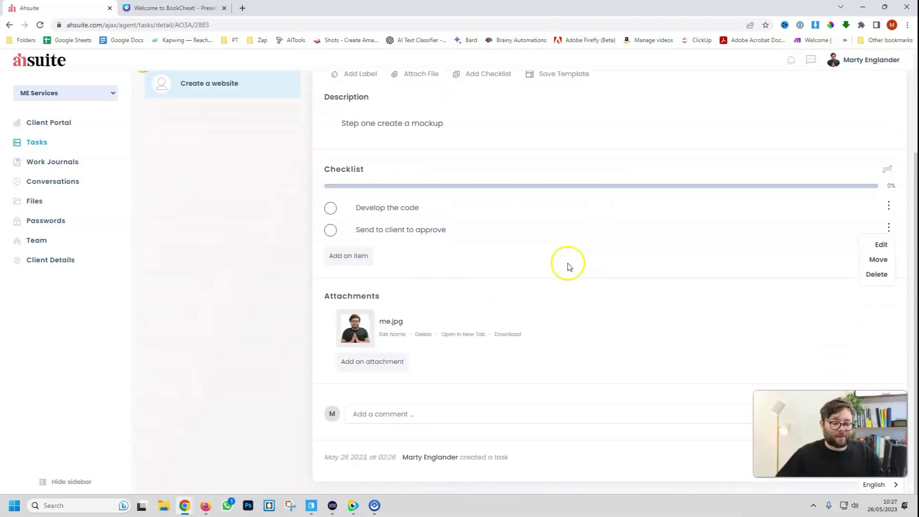
scroll(569, 267, "up", 3)
left_click(208, 219)
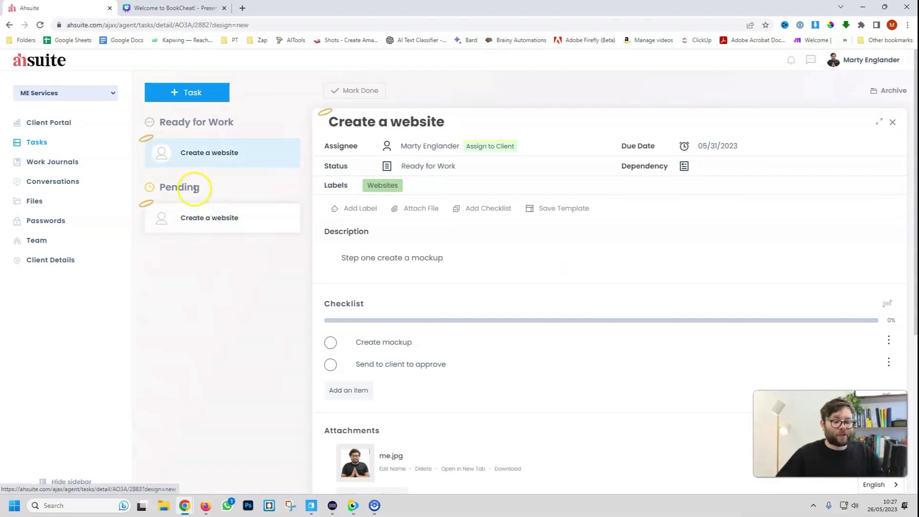
left_click(365, 90)
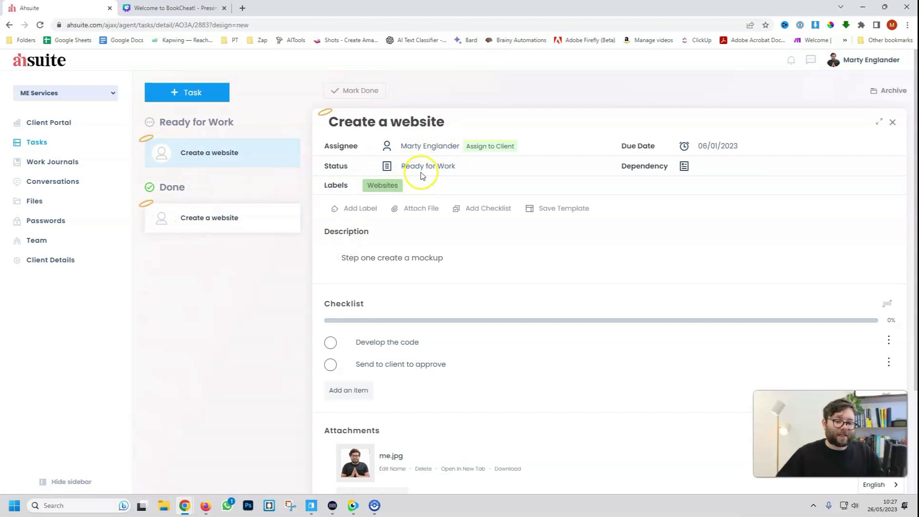
scroll(469, 172, "down", 1)
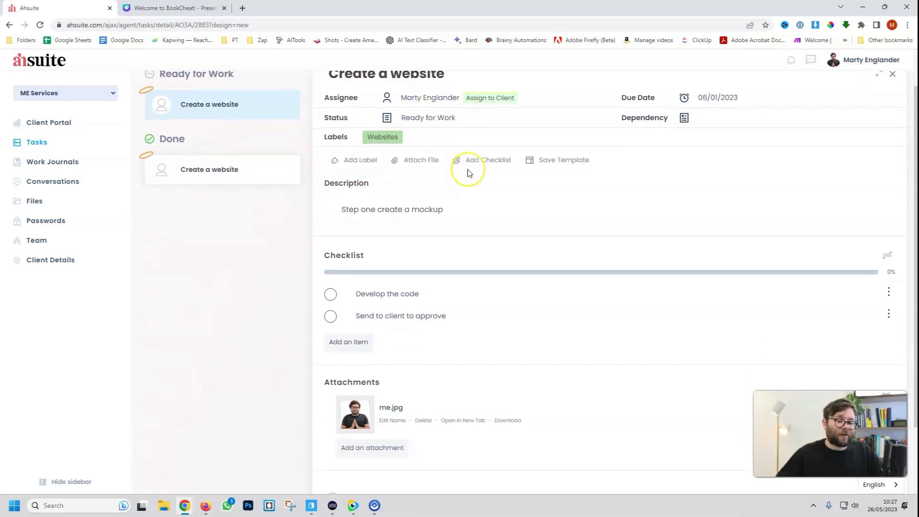
scroll(468, 173, "down", 2)
left_click(182, 170)
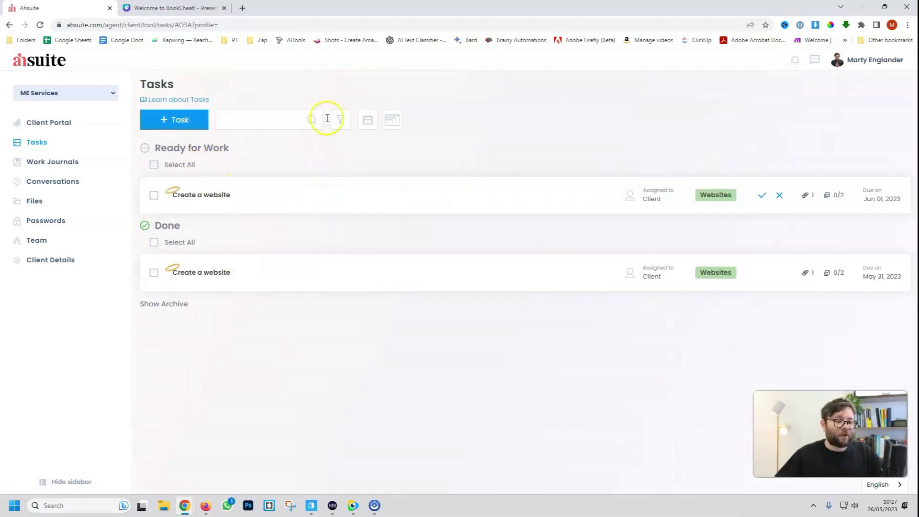
View the client's tasks as a board, check the filter options, then switch to calendar view
left_click(393, 120)
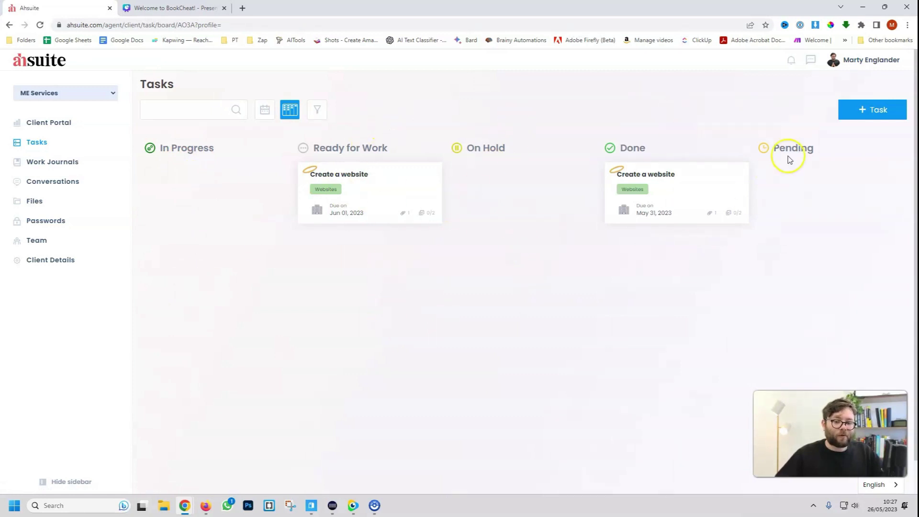
left_click(317, 110)
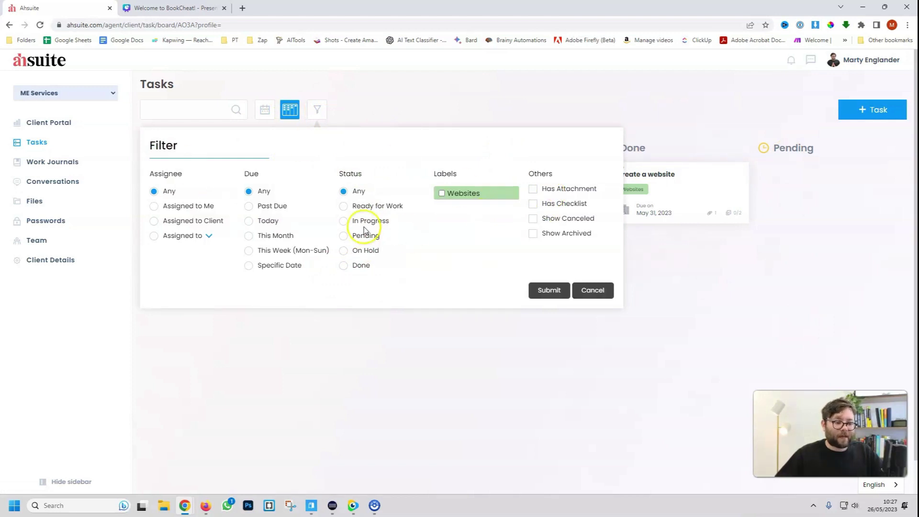
left_click(265, 110)
scroll(467, 213, "down", 5)
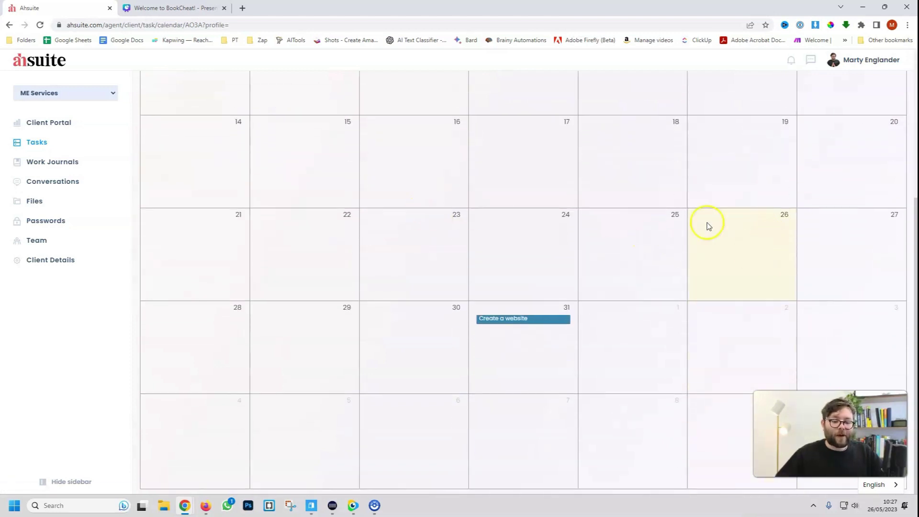
Open the May 31 website task from the calendar, then go to Work Journals
left_click(499, 319)
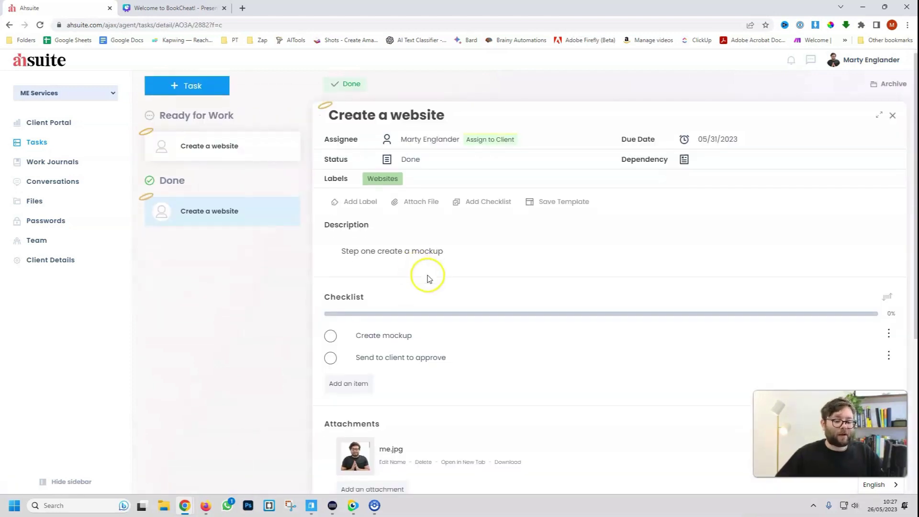
scroll(429, 278, "down", 5)
scroll(429, 259, "up", 5)
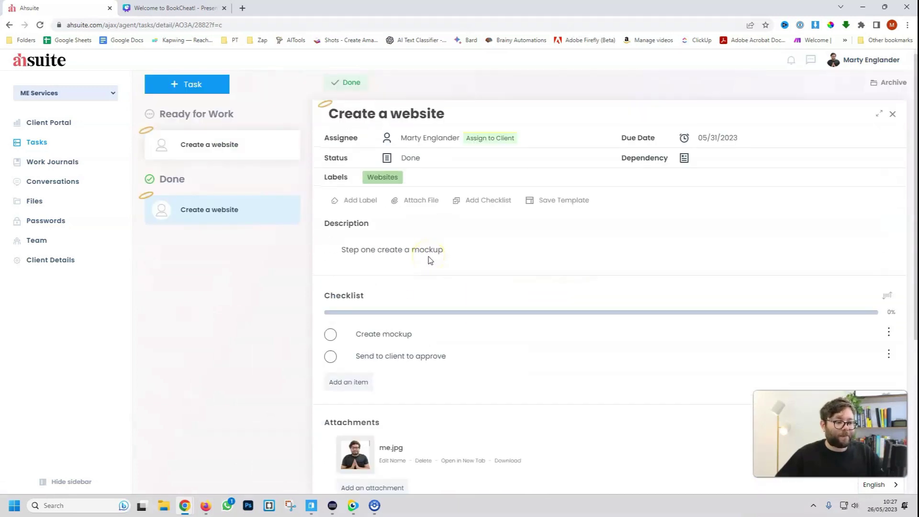
left_click(37, 164)
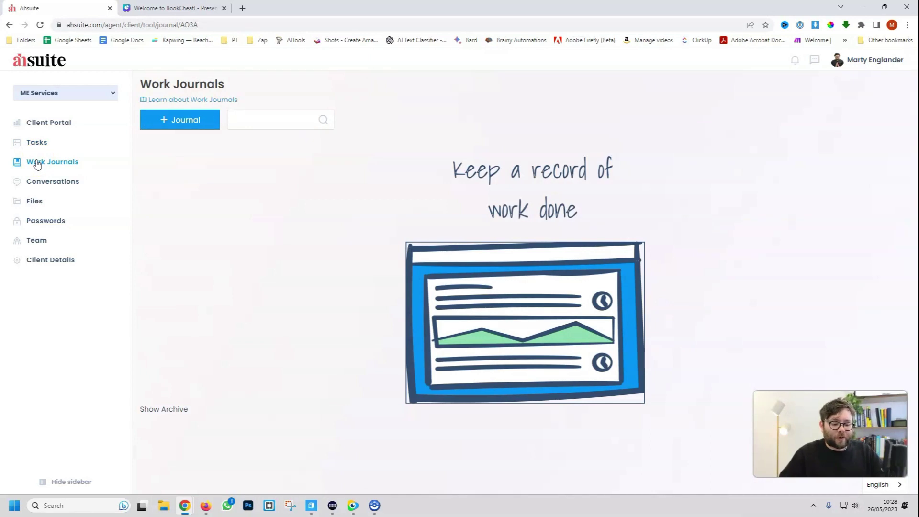
Create a new work journal for the website job
left_click(83, 171)
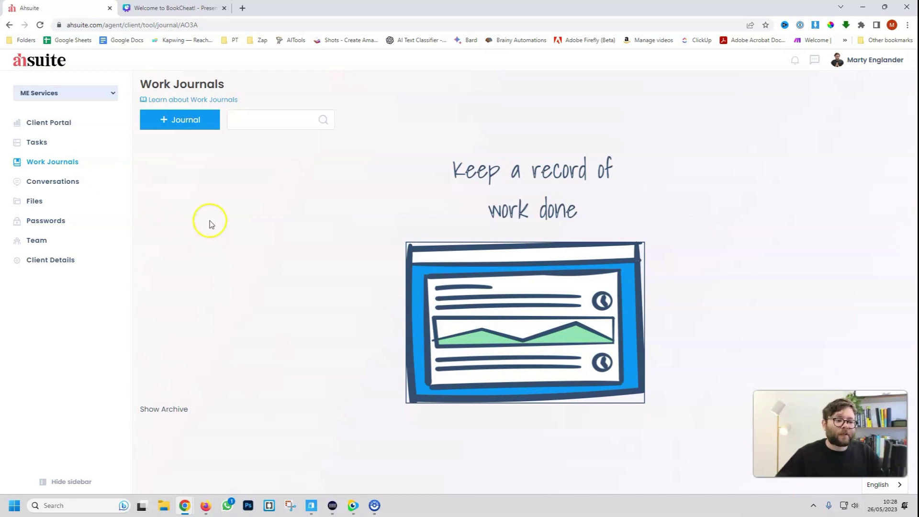
left_click(187, 125)
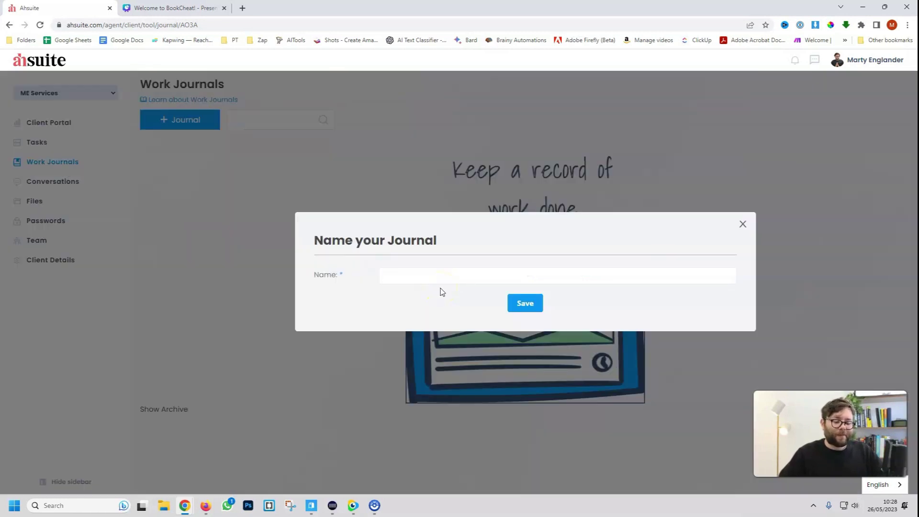
type("Worked on Martys website")
left_click(524, 301)
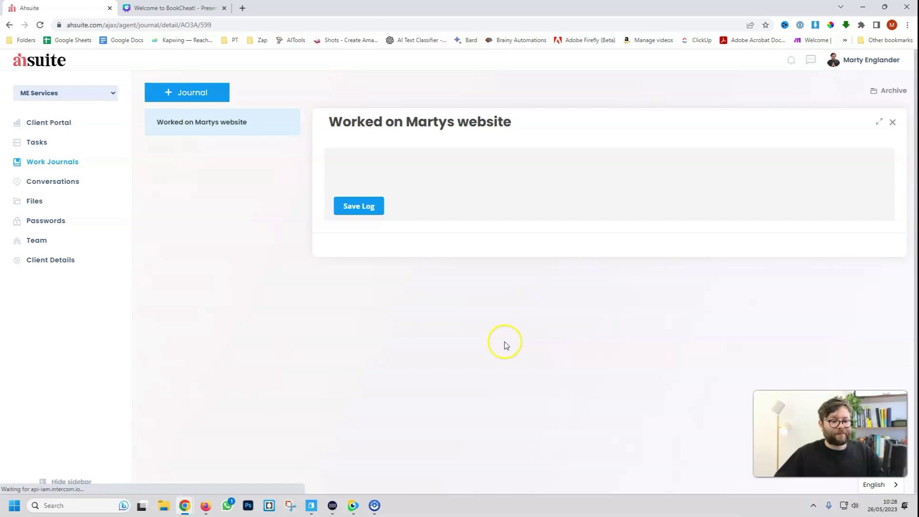
Post a log saying the initial website design was created and the client loved it
left_click(378, 167)
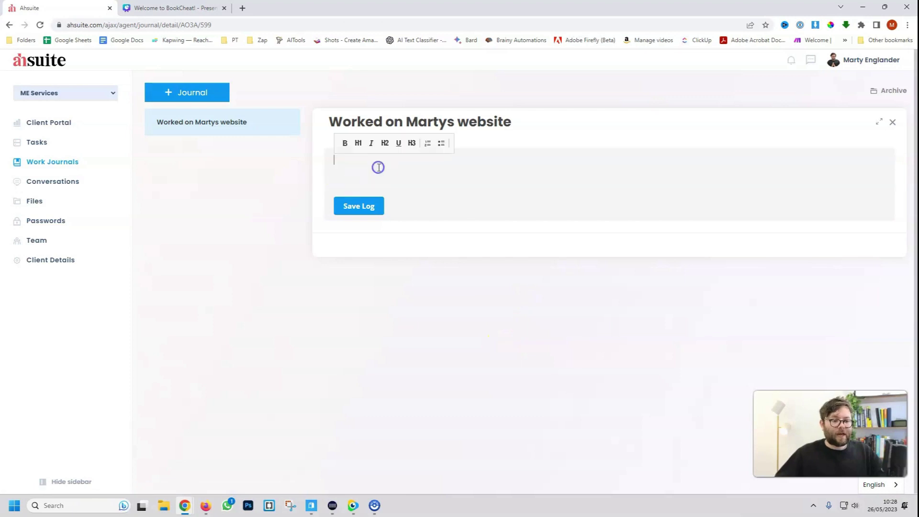
type("Created the intial desi")
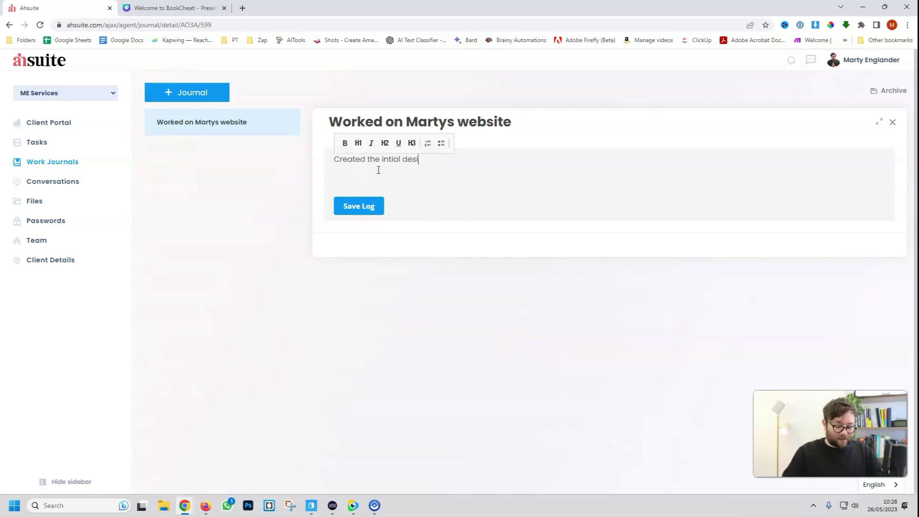
type("gn of the website, client loved it and started talking about their dog. Use the dog a")
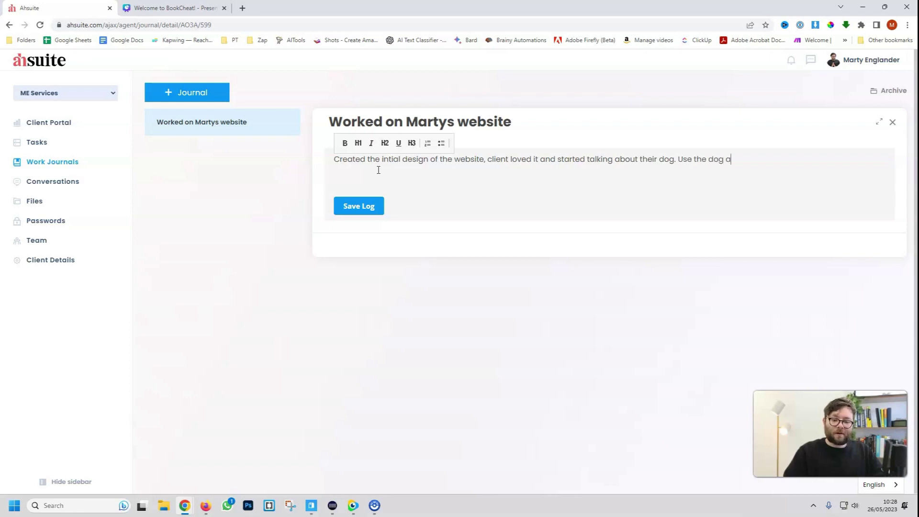
type("s a reference for general chitchat.")
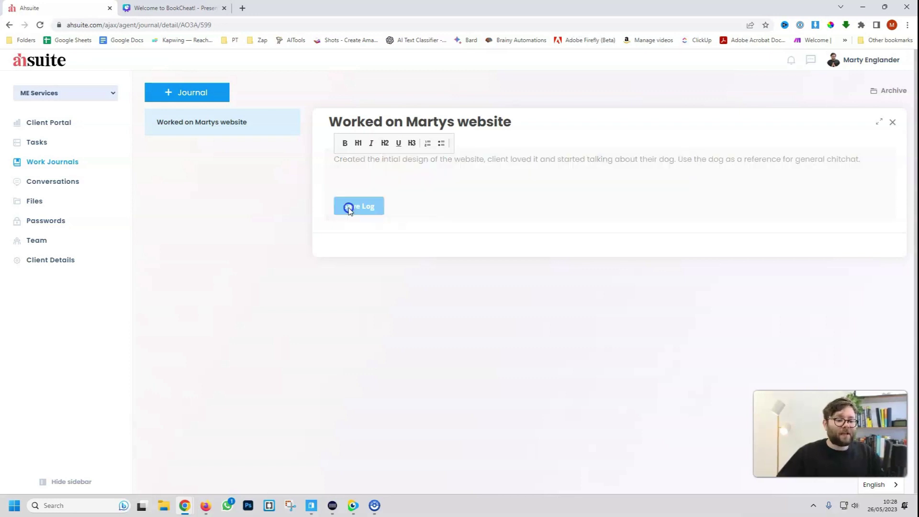
left_click(350, 206)
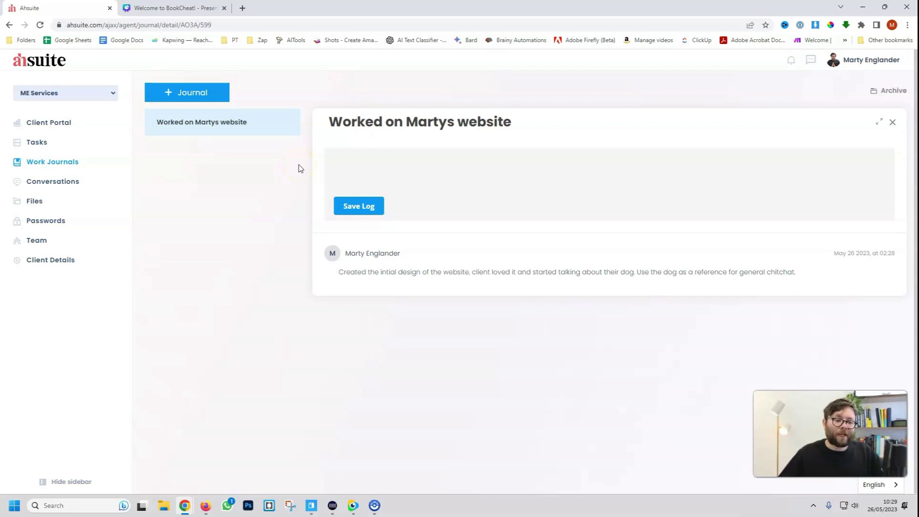
left_click(354, 241)
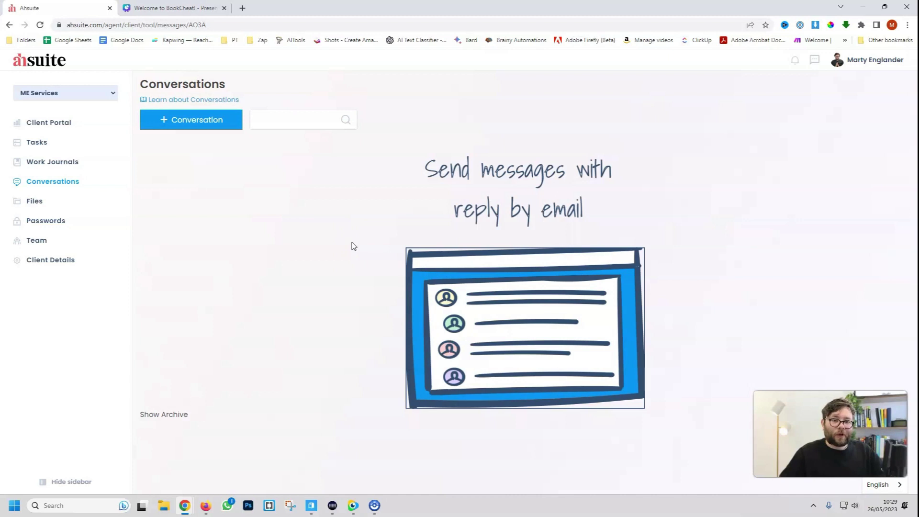
Create a conversation named 'Follow Up'
left_click(201, 126)
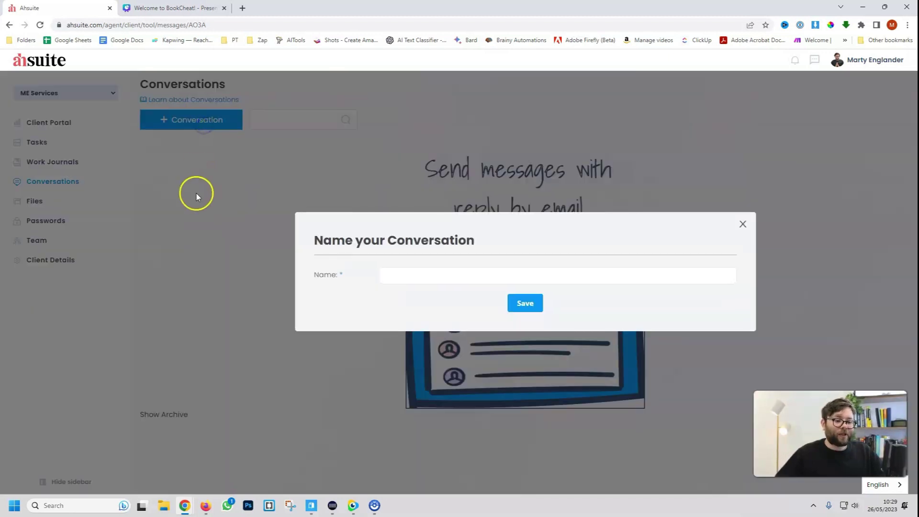
type("Follow Up")
left_click(525, 304)
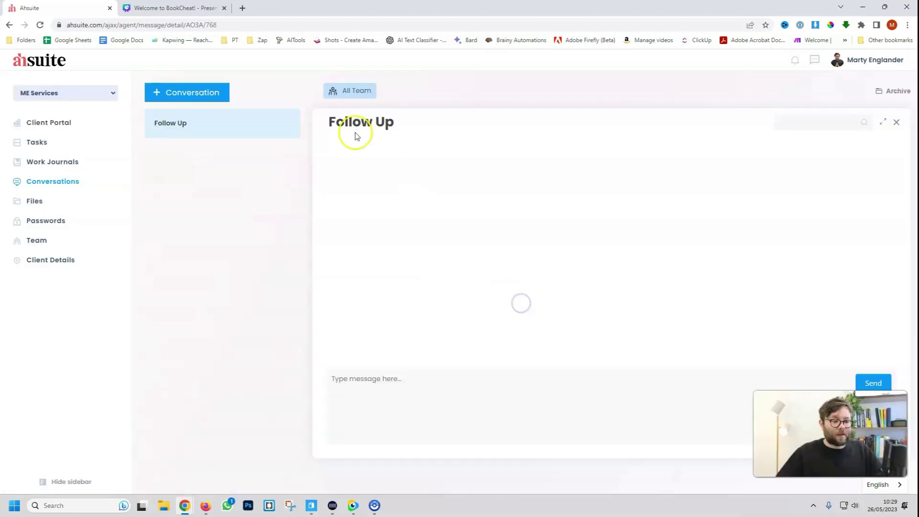
Share it with the client plus all team and type 'Hey, did you see the draft I sent over?'
left_click(357, 93)
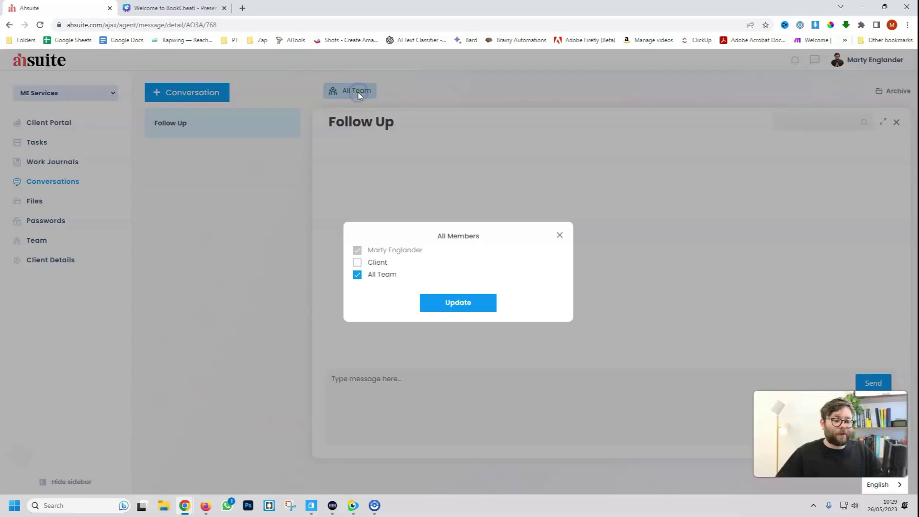
left_click(357, 262)
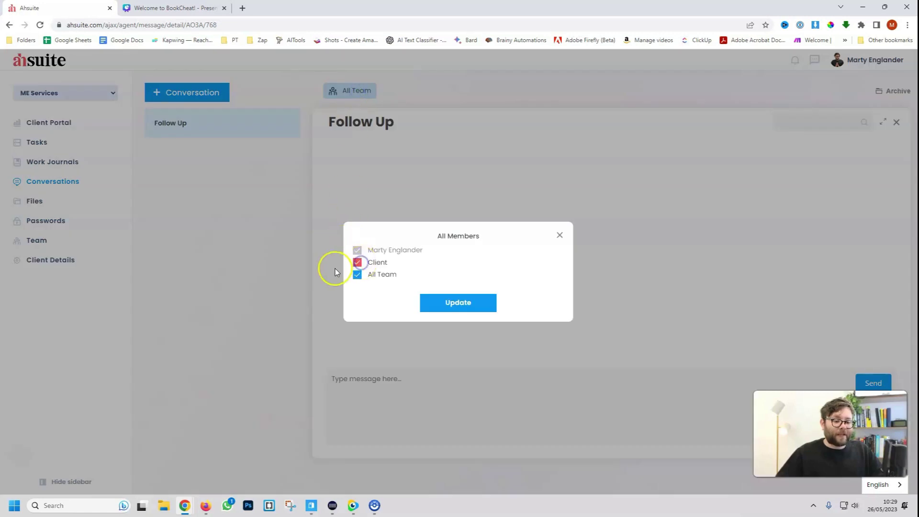
left_click(474, 310)
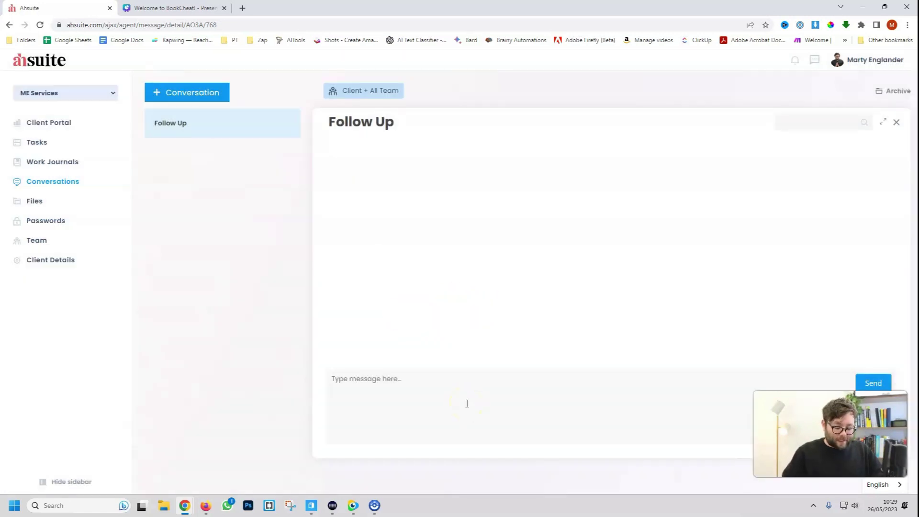
type("Hey, did you see")
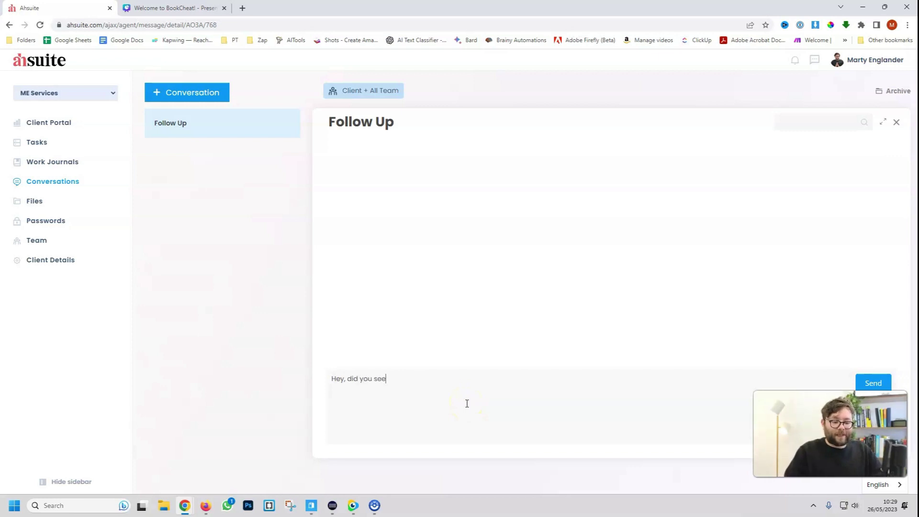
type(" the draft I se")
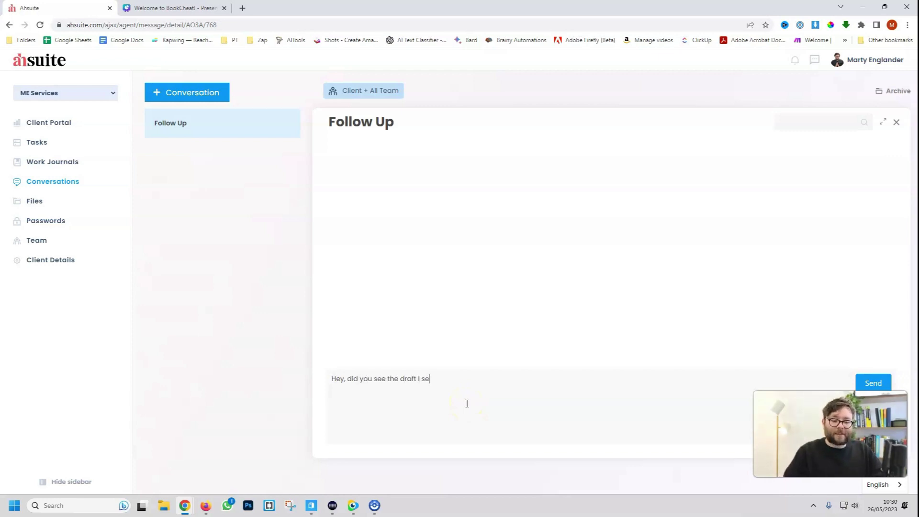
type("nt over?")
Send the draft question, then in Postbox reply 'Sorry, later' to the Follow Up message
key("Return")
key("alt+Tab")
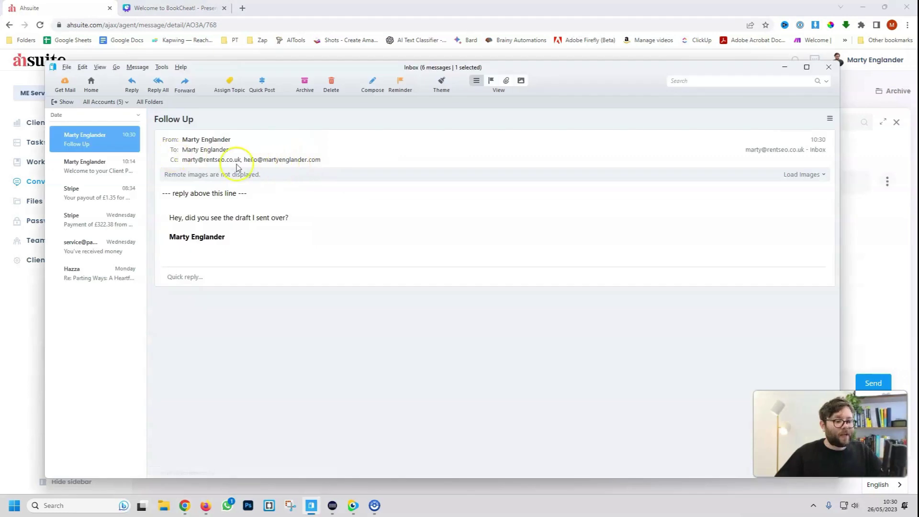
left_click_drag(169, 217, 293, 234)
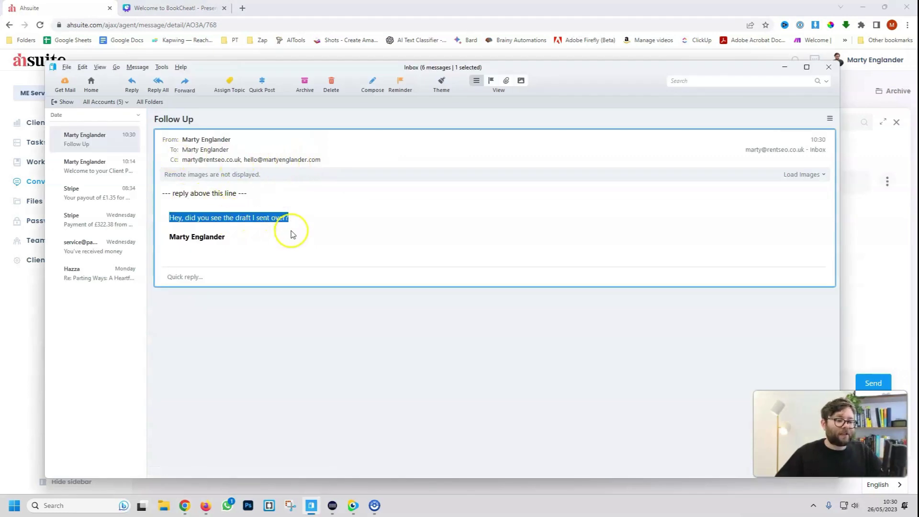
left_click(287, 234)
left_click(132, 85)
type("Sorry, been mad busy")
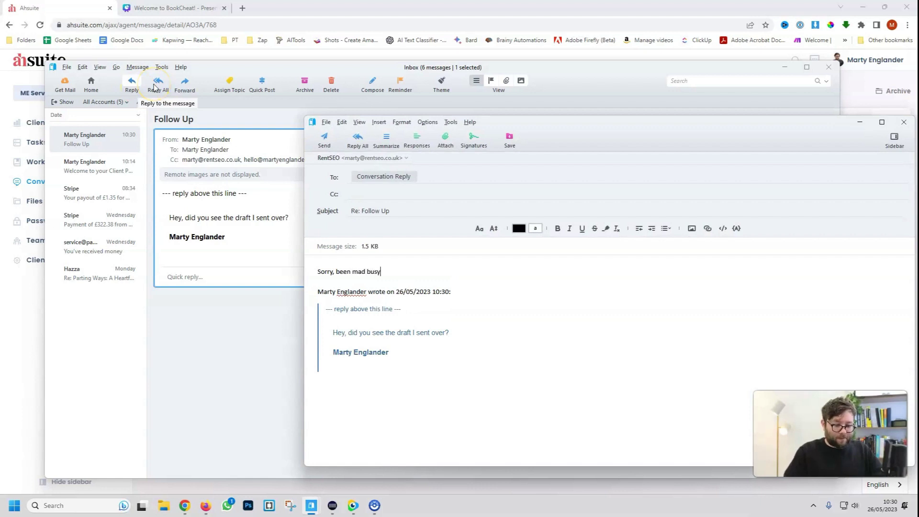
type(" later")
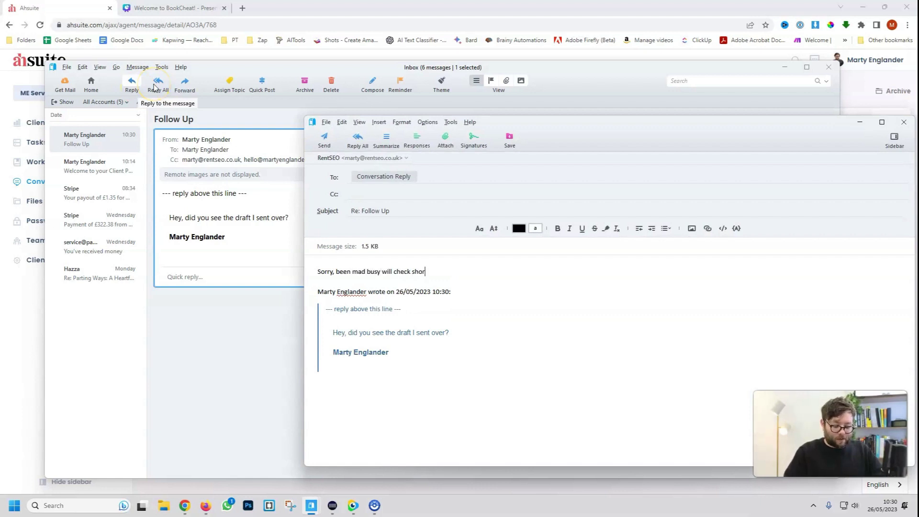
left_click(324, 139)
Return to Ahsuite and open the ME Services Files page
key("alt+Tab")
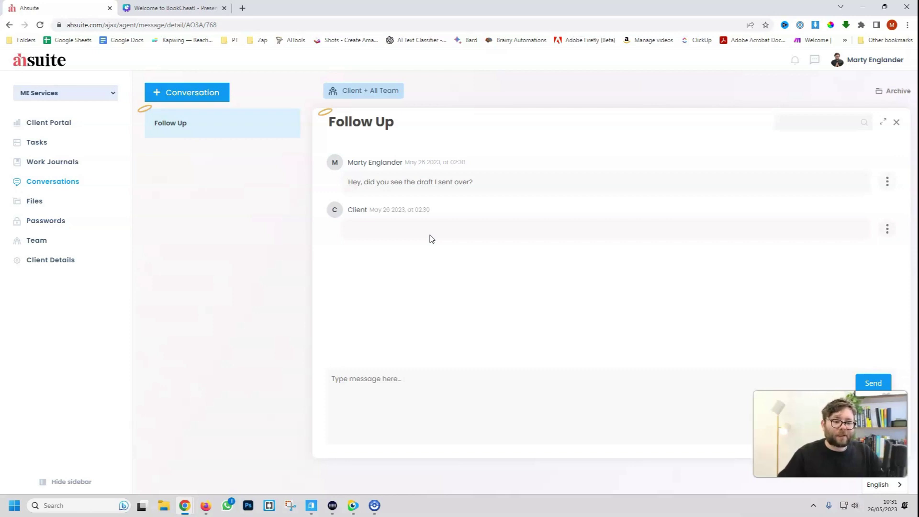
left_click(390, 228)
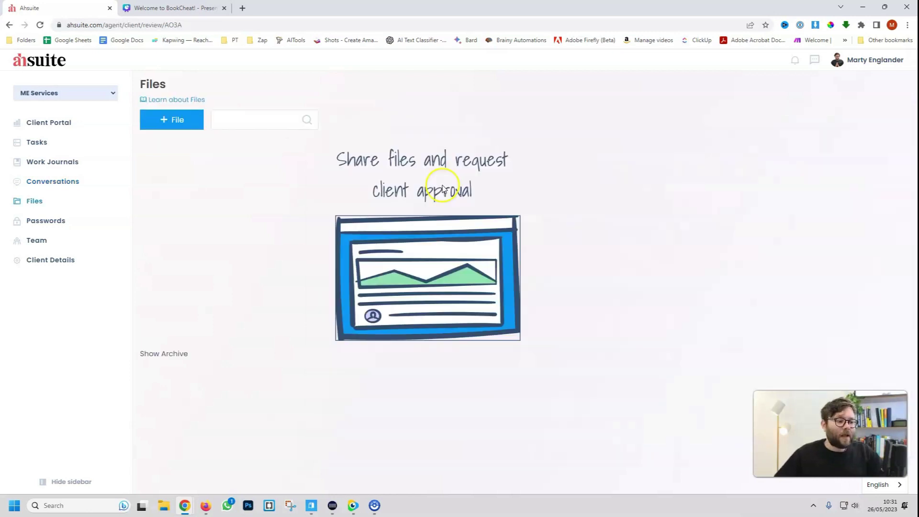
Create a new file container named 'Mockup v1'
left_click(185, 120)
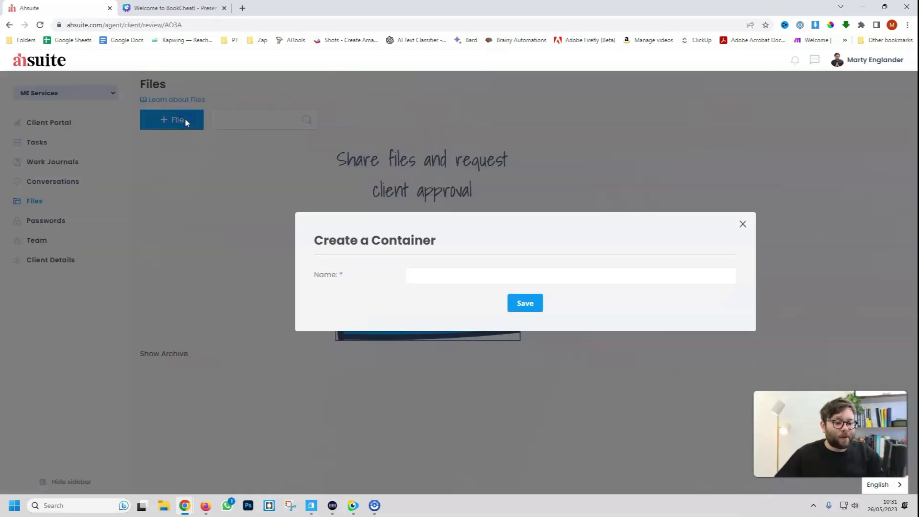
left_click(548, 274)
type("Mockup v1")
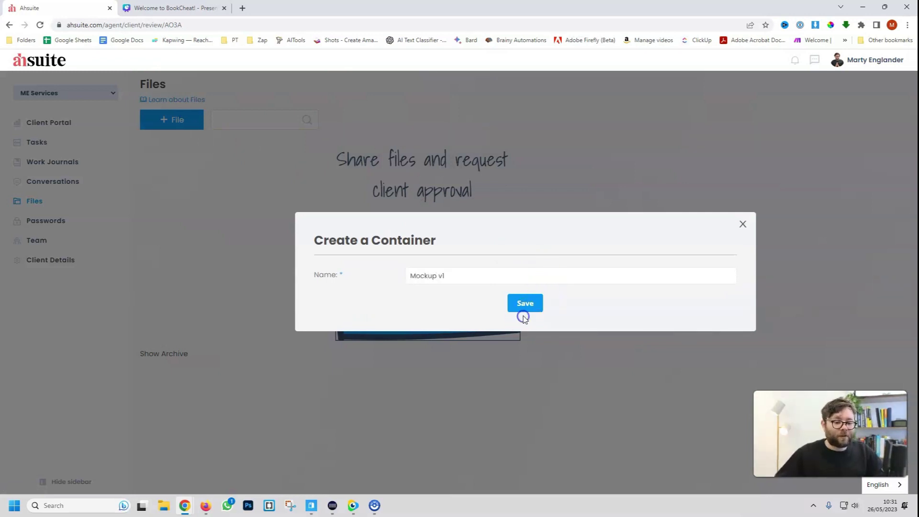
left_click(521, 316)
Upload the mockup image and post the comment 'Let me know what you think'
left_click(419, 174)
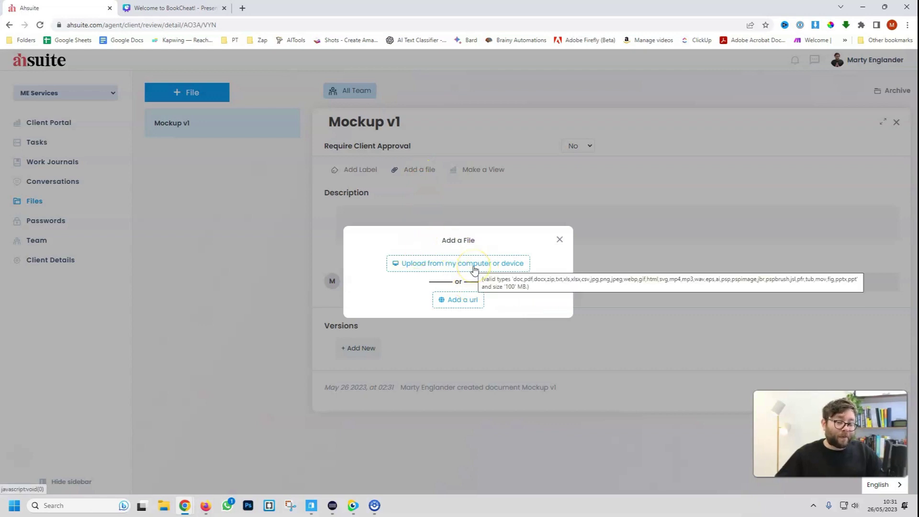
left_click(473, 265)
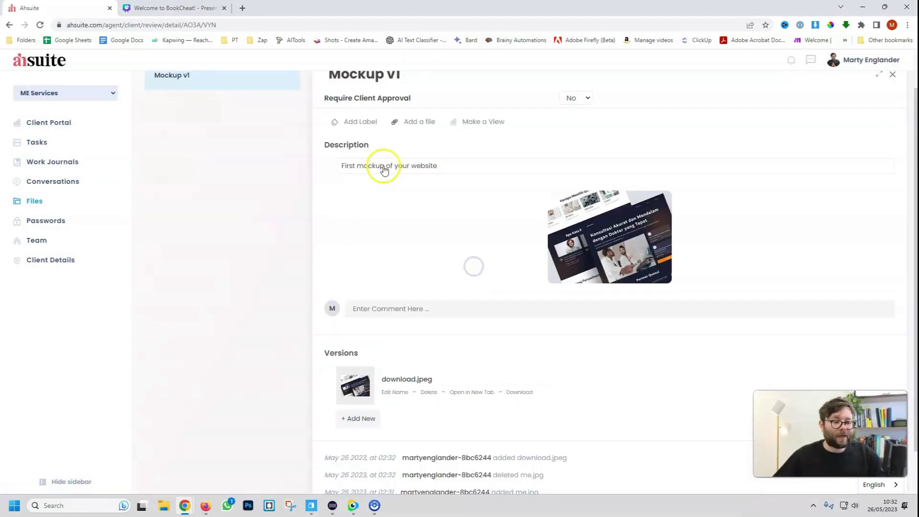
scroll(422, 259, "down", 1)
left_click(411, 289)
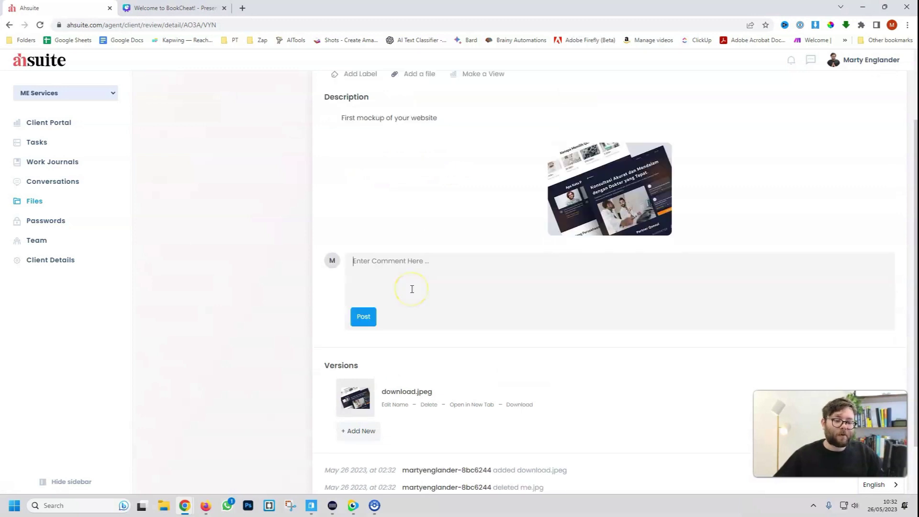
type("Let me know what you think")
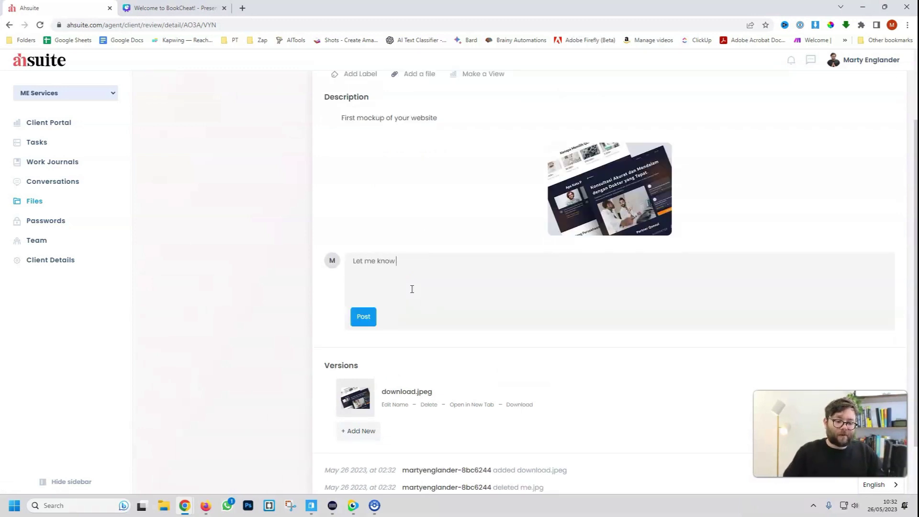
key("Return")
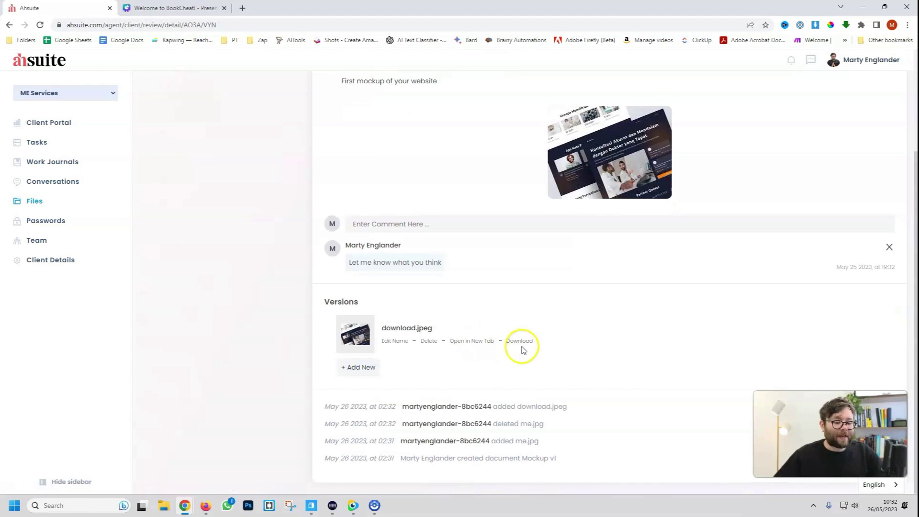
Make Mockup v1 visible in the client portal and set Require Client Approval to Yes
scroll(473, 359, "up", 3)
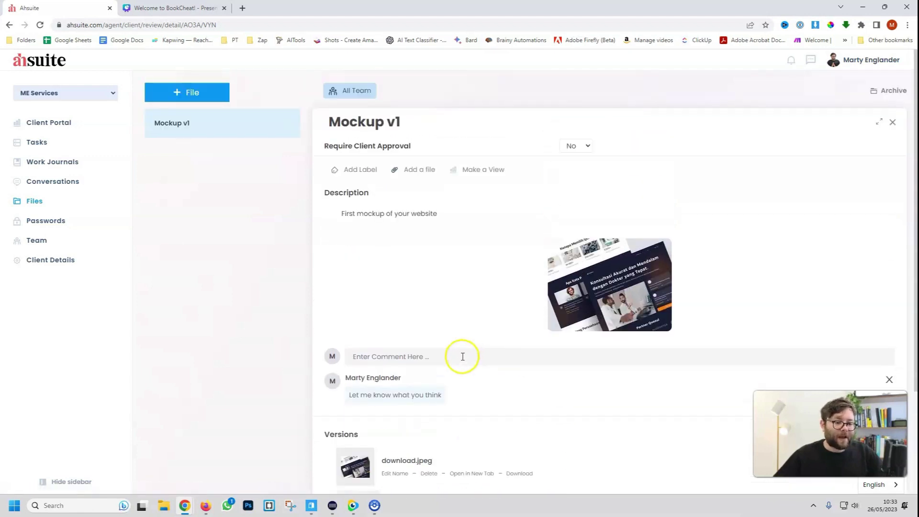
left_click(481, 171)
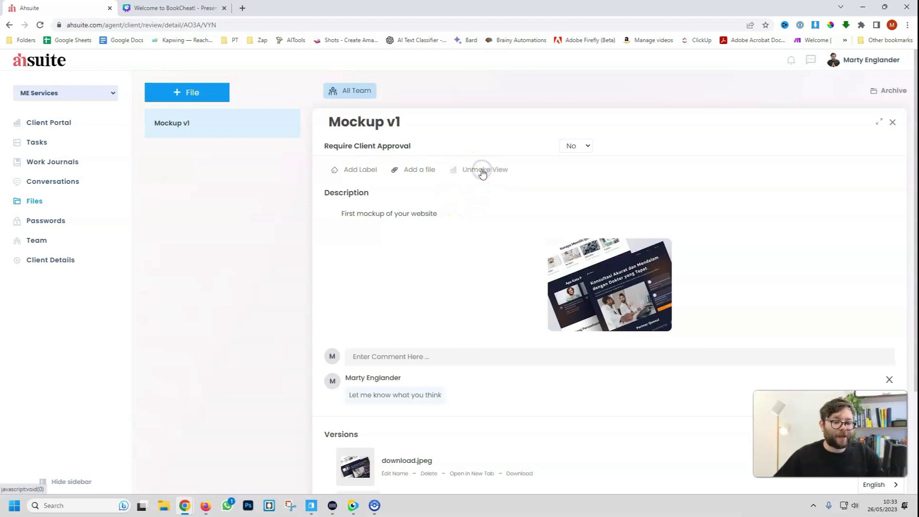
left_click(588, 146)
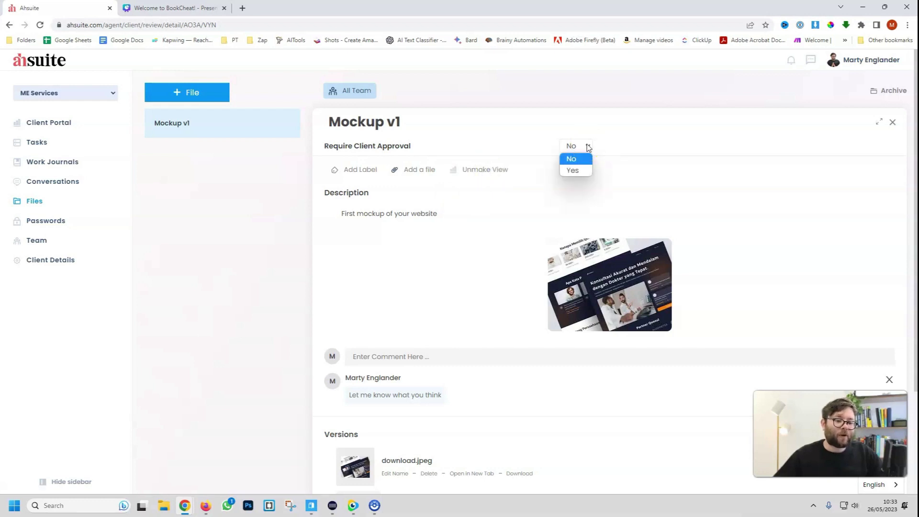
left_click(579, 171)
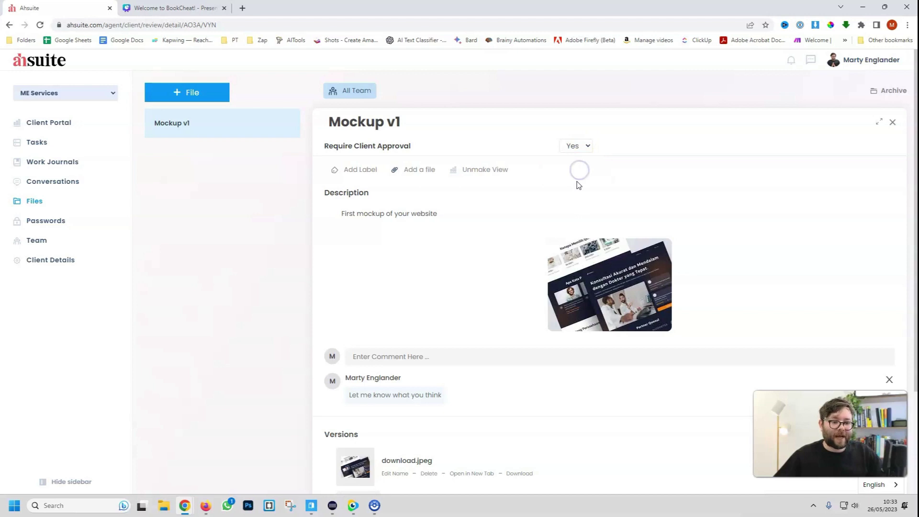
Share Mockup v1 with the client and all team, then refresh the client's portal window
left_click(380, 93)
left_click(455, 303)
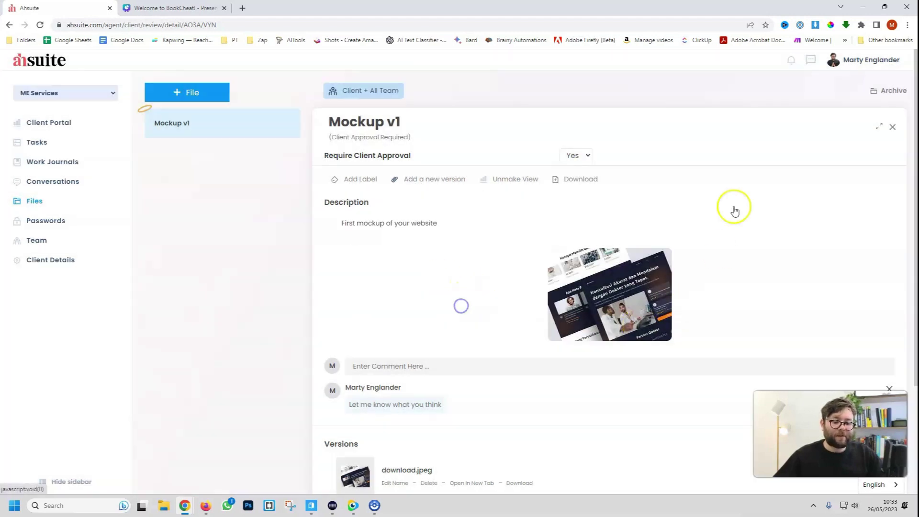
left_click(205, 506)
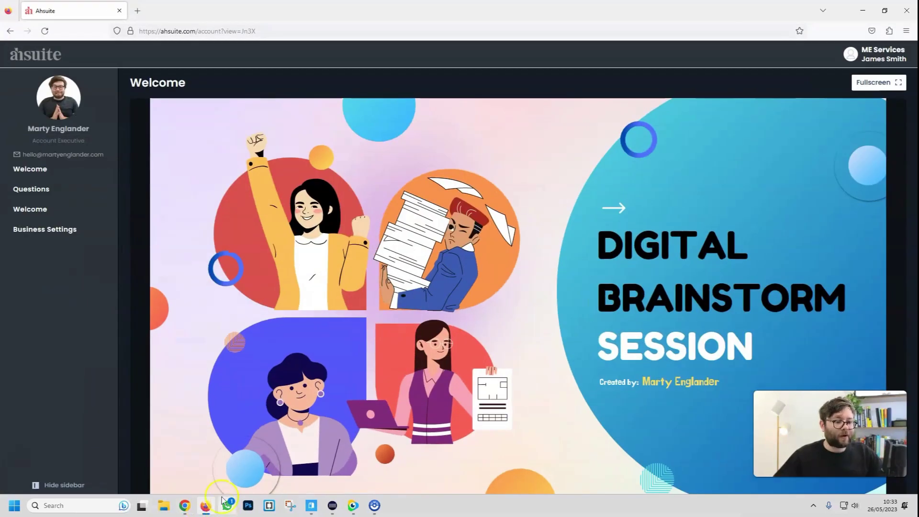
left_click(44, 31)
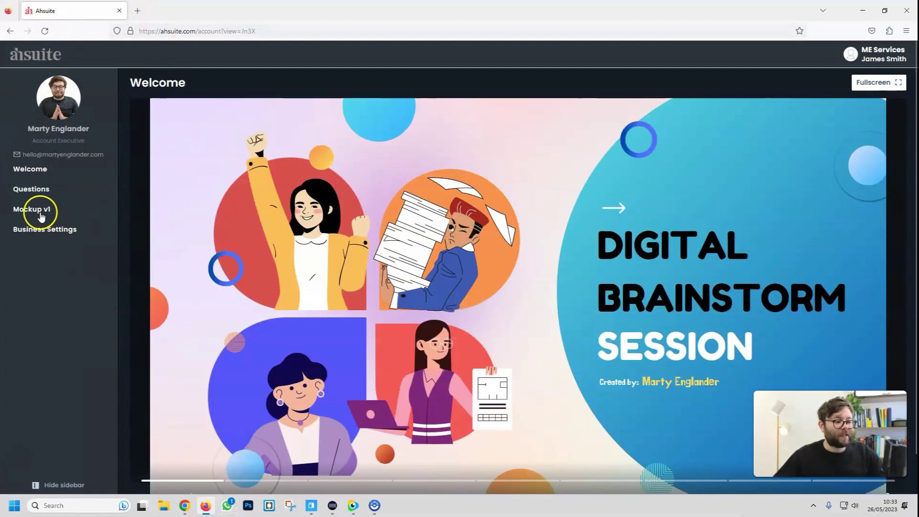
Approve Mockup v1 as the client and hide the client window
left_click(41, 215)
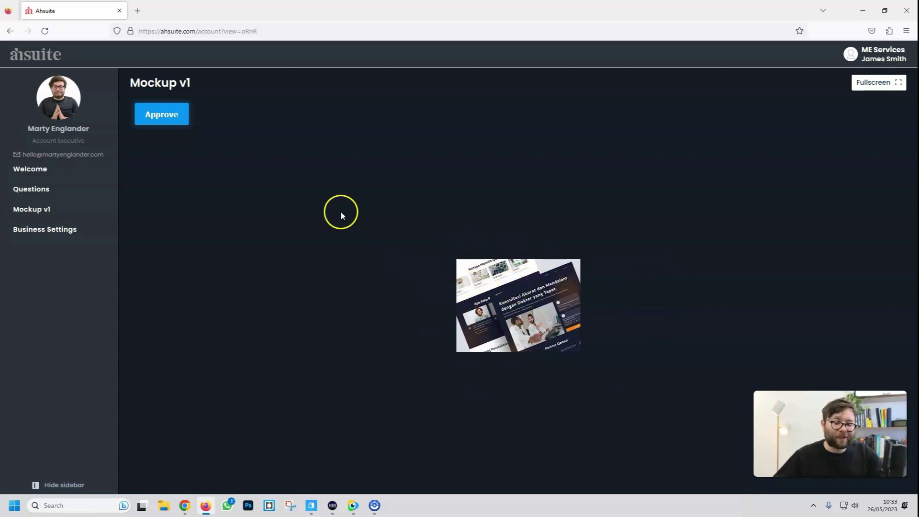
left_click(181, 122)
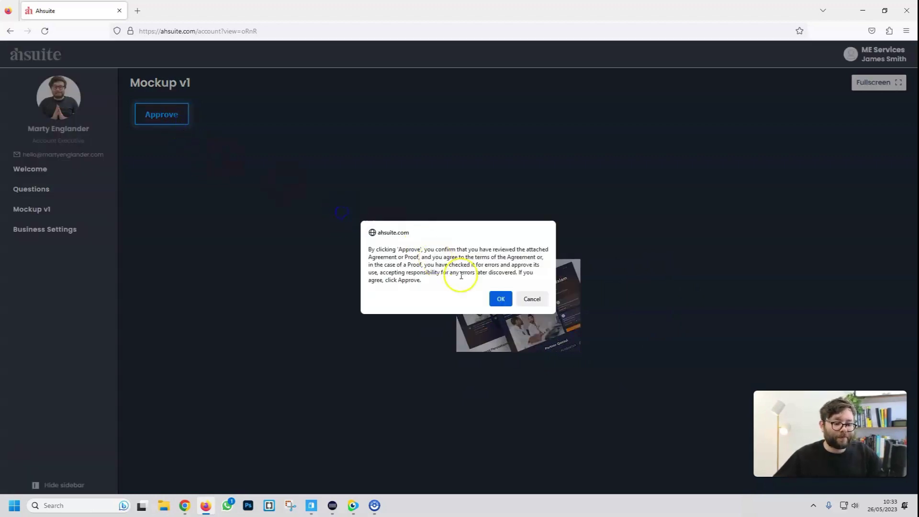
left_click(498, 298)
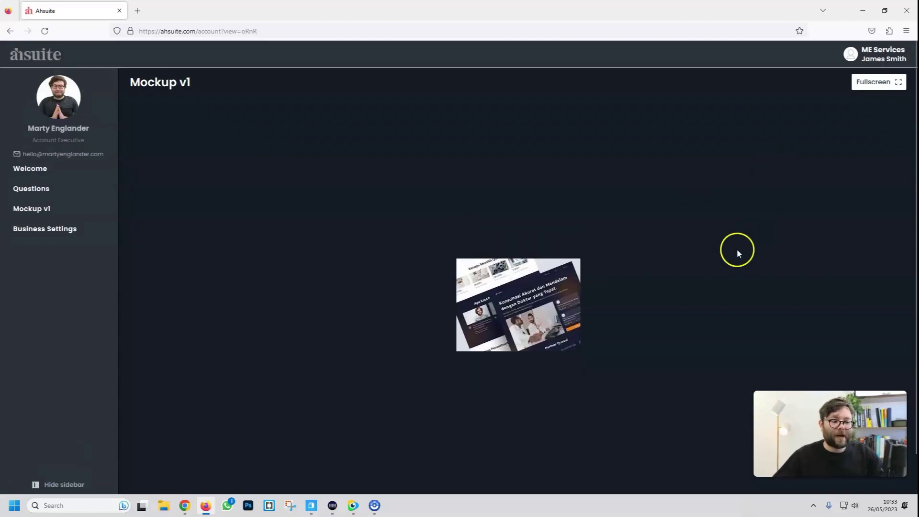
left_click(862, 10)
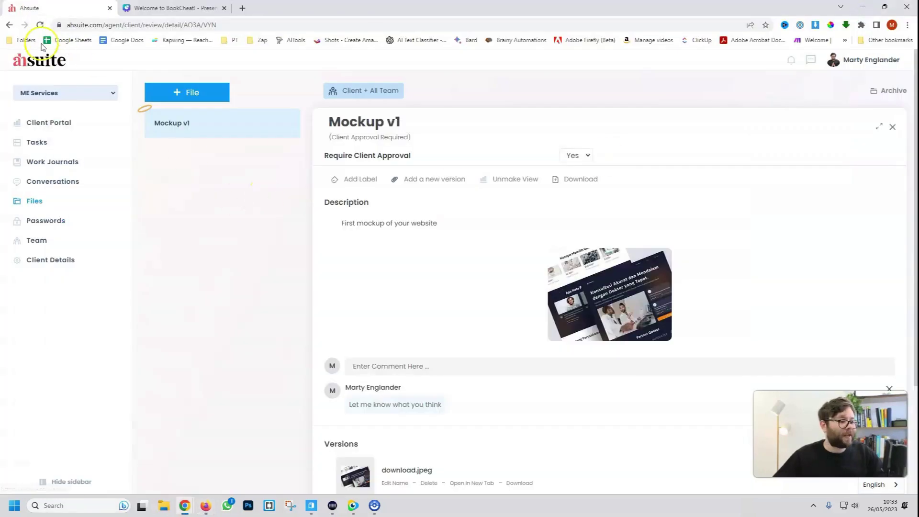
Refresh the agent view, confirm Mockup v1's Client Approved label, and open its approval notification
left_click(42, 25)
left_click_drag(337, 137, 405, 137)
left_click(792, 62)
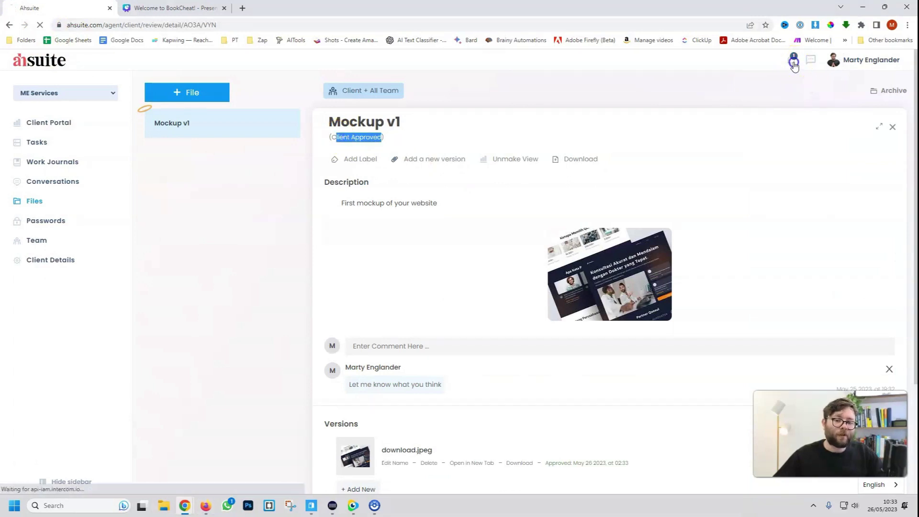
left_click(35, 146)
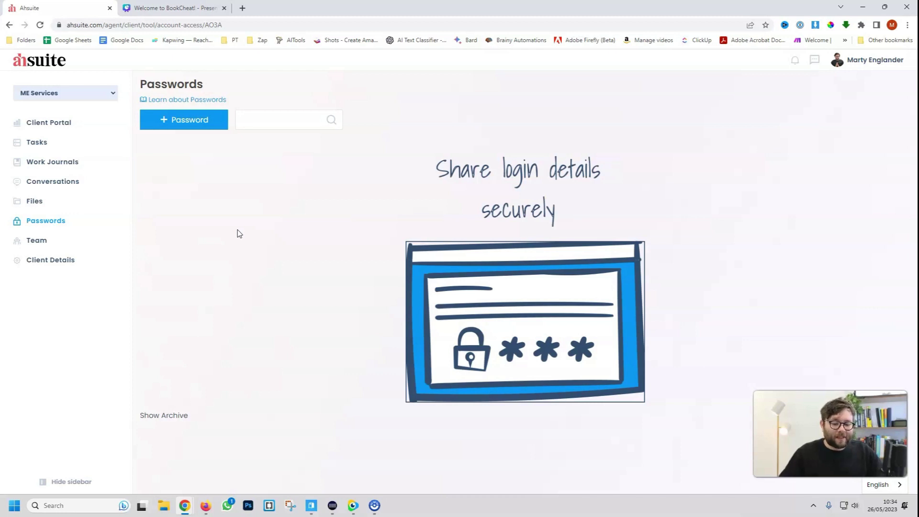
Create a new password entry named 'Staging Website'
left_click(206, 127)
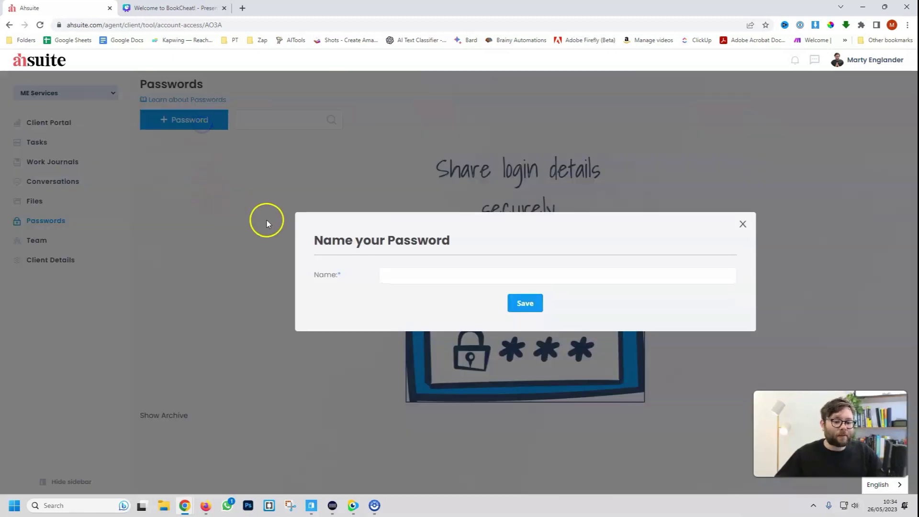
left_click(446, 283)
type("Staging W")
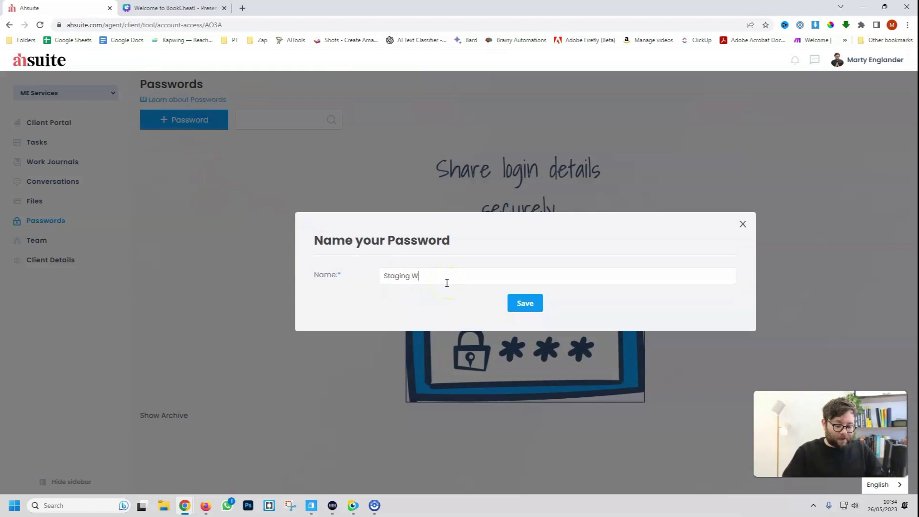
type("ebsite")
key("Return")
left_click(406, 181)
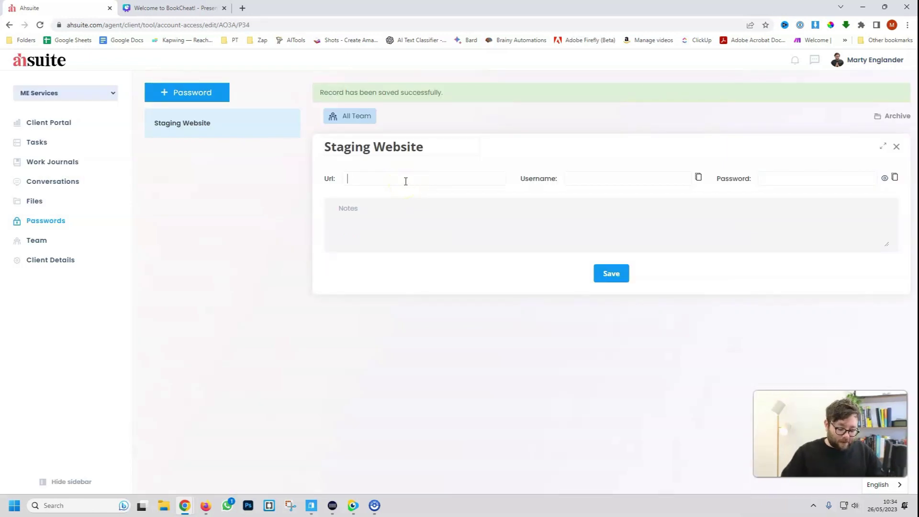
type("https://yourwebsite.com")
left_click(581, 175)
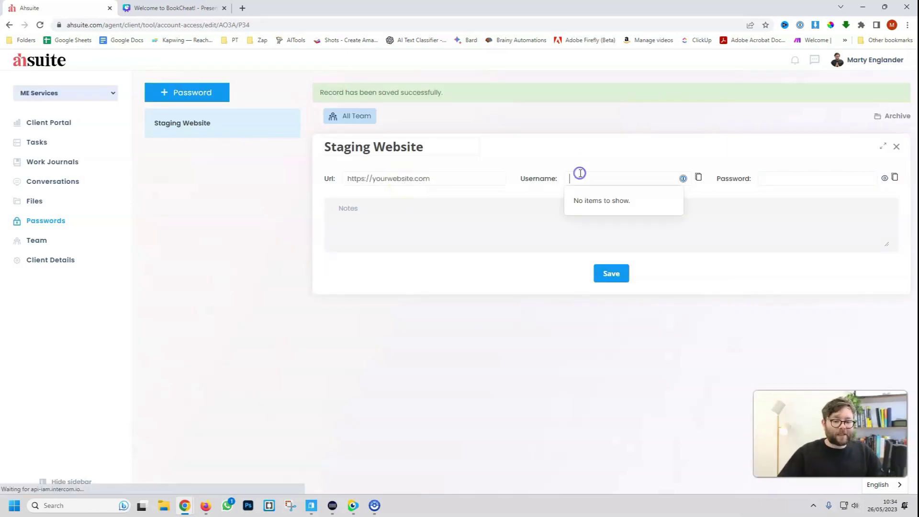
type("admin")
key("Tab")
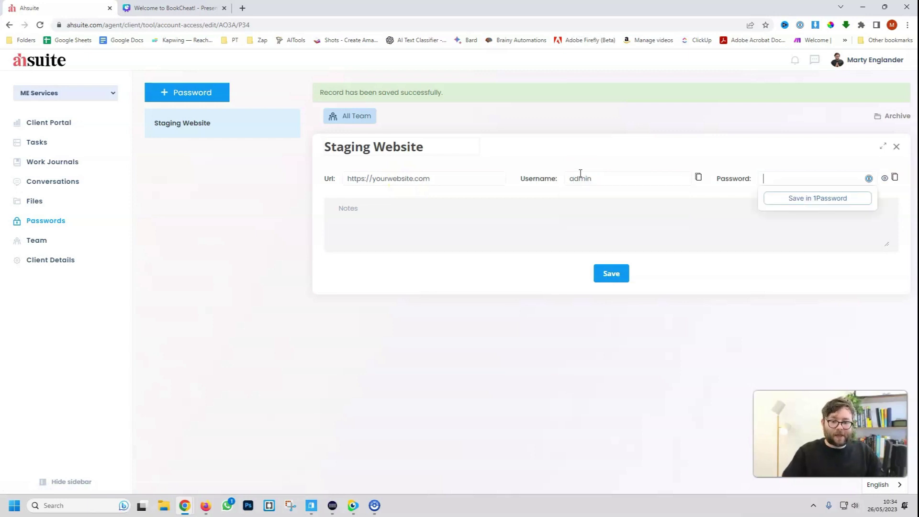
type("123456")
left_click(583, 237)
type("Use this info to see your staging website")
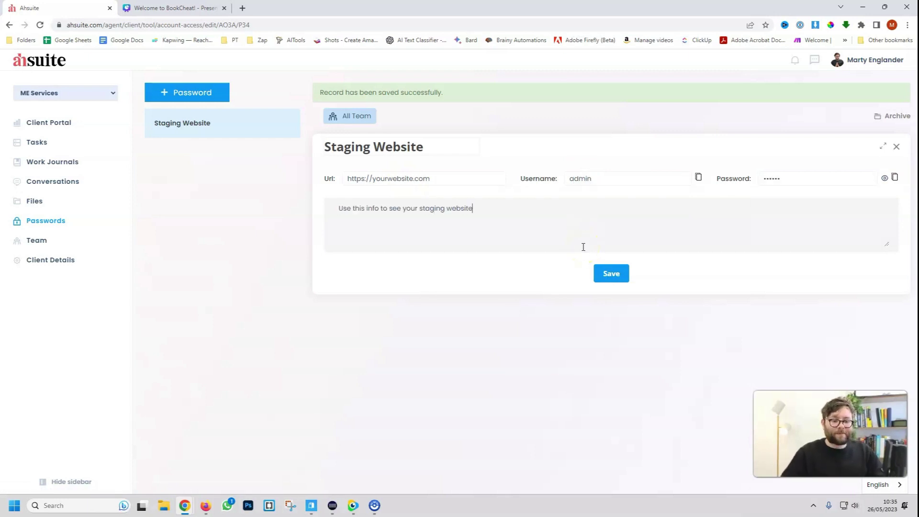
left_click(594, 272)
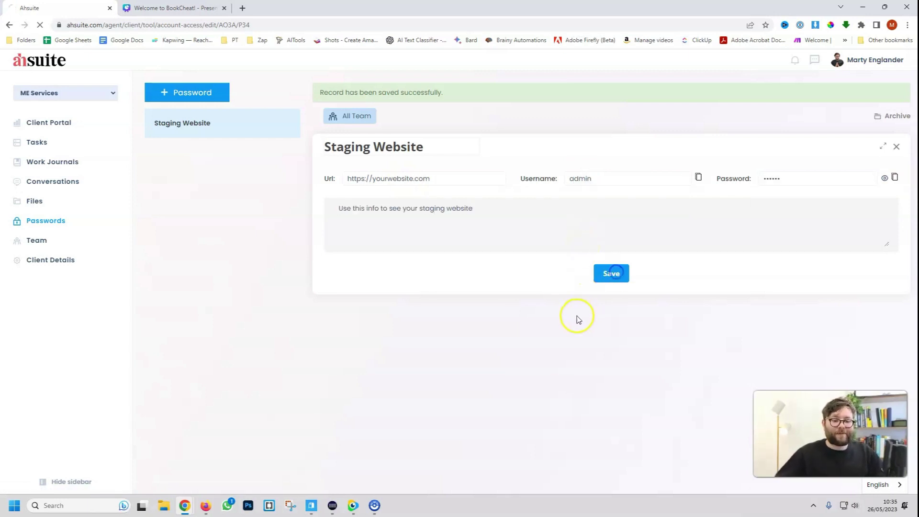
Check the stored password, share the entry with the client plus all team, and save it
left_click(884, 177)
left_click(883, 178)
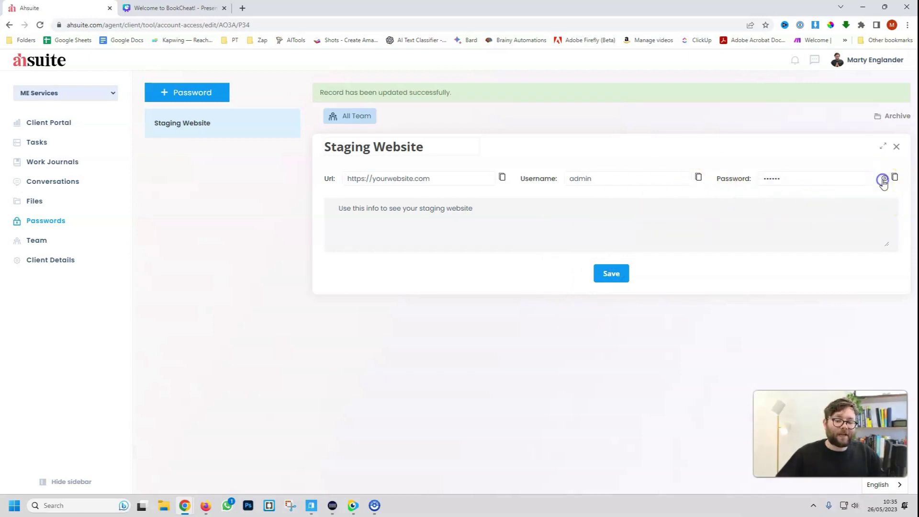
left_click(883, 178)
left_click(353, 117)
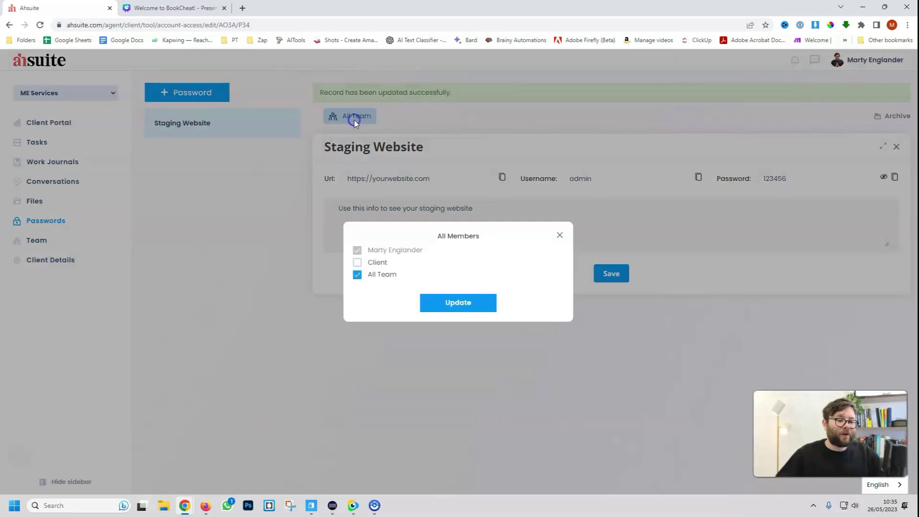
left_click(383, 261)
left_click(447, 299)
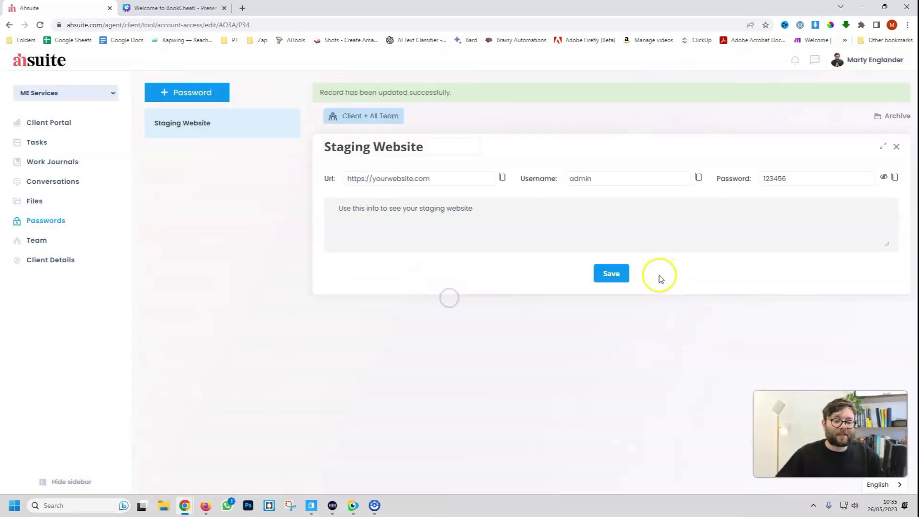
left_click(643, 333)
left_click(610, 275)
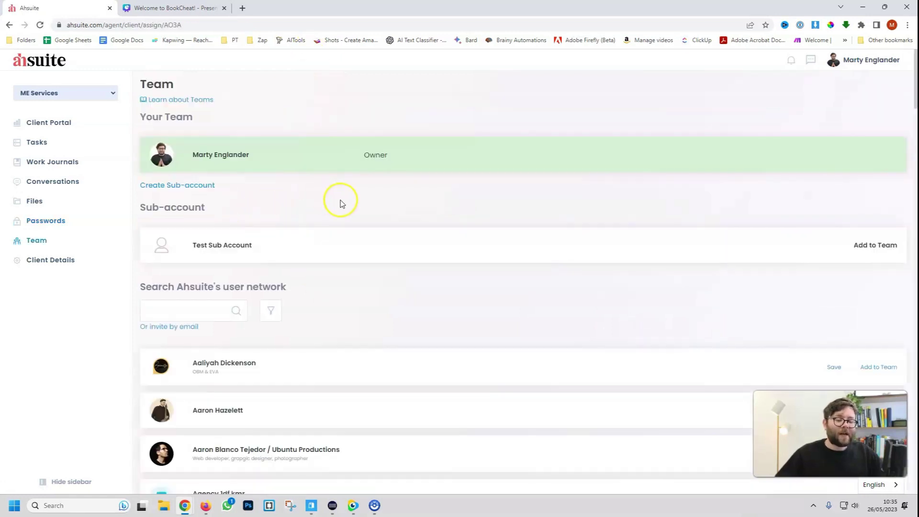
Invite a new team member by pasting their e-mail address and sending the invitation
scroll(342, 203, "down", 3)
scroll(343, 203, "up", 3)
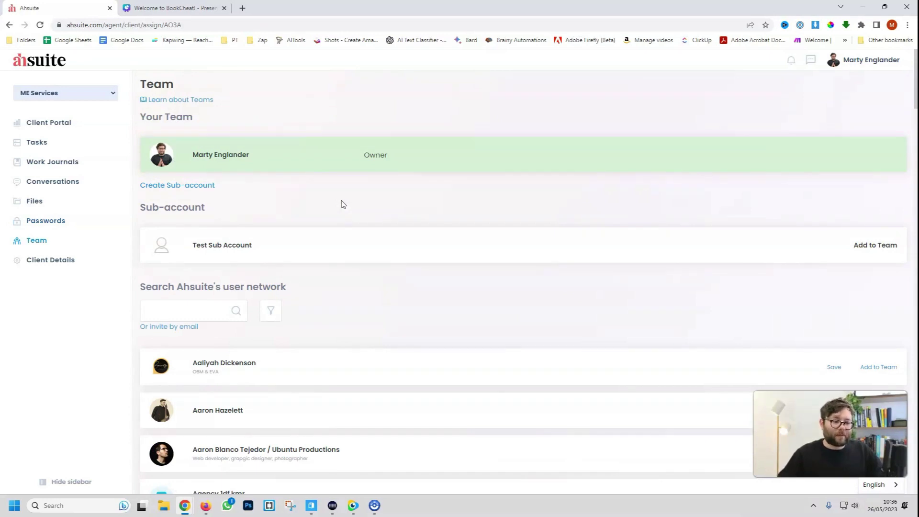
scroll(394, 230, "down", 2)
scroll(393, 232, "up", 1)
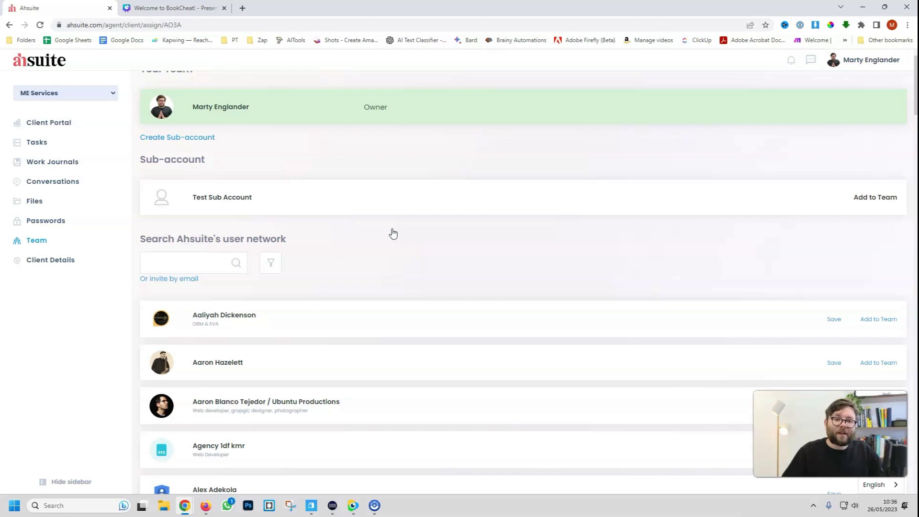
scroll(392, 233, "down", 3)
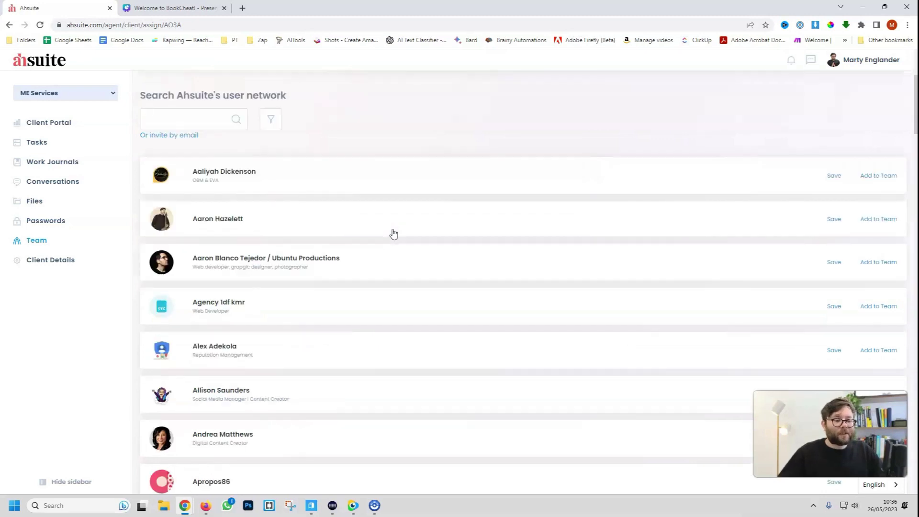
scroll(393, 234, "up", 1)
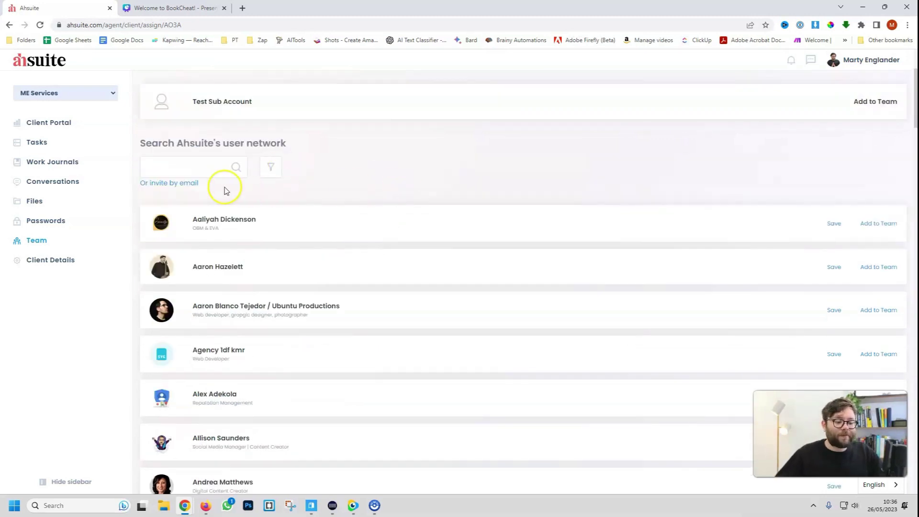
left_click(170, 184)
left_click(484, 270)
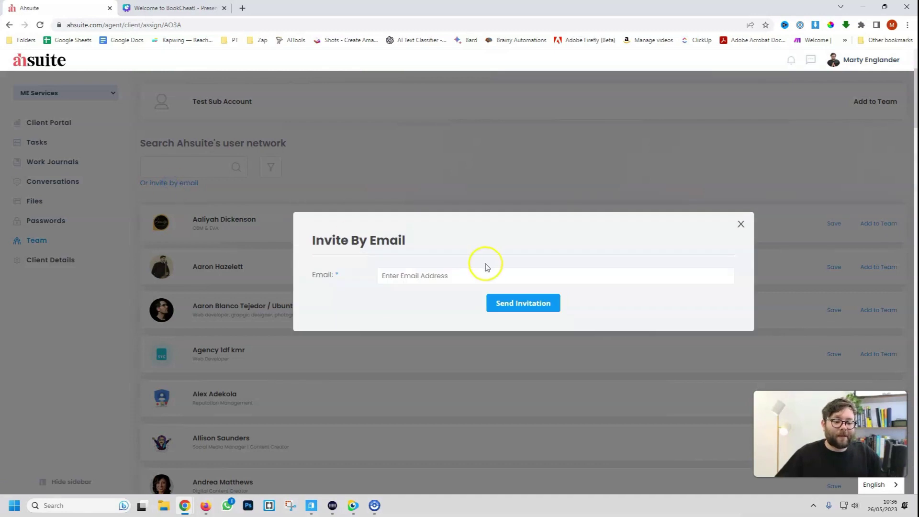
key("ctrl+v")
left_click(497, 304)
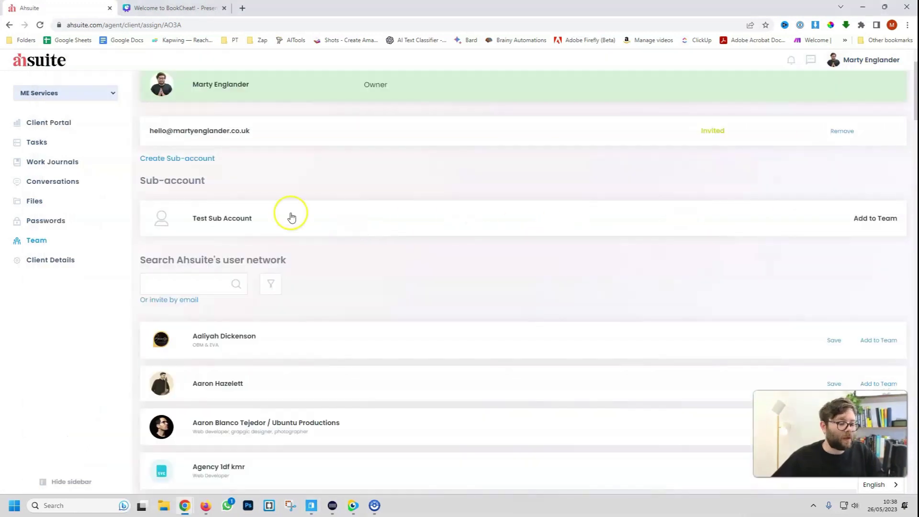
Add Test Sub Account to the ME Services team and open the Ahsuite agent home in a new tab
left_click(887, 226)
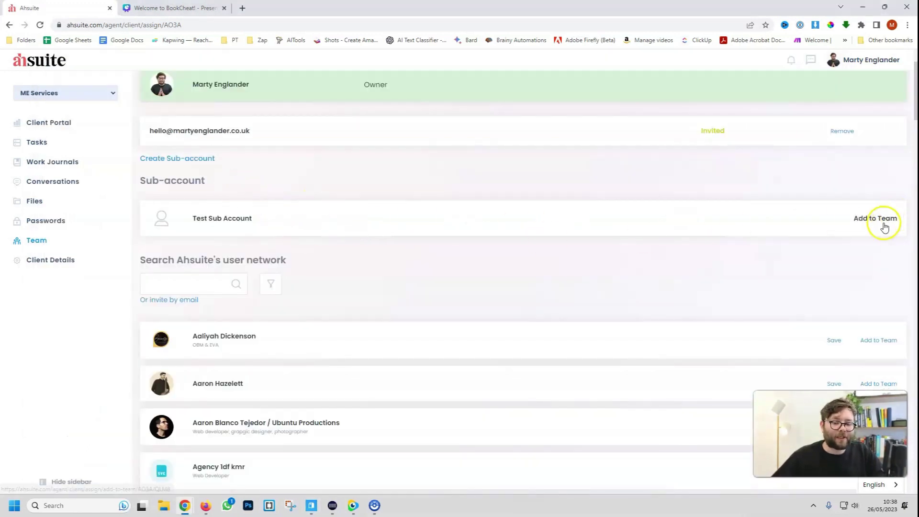
scroll(297, 275, "up", 1)
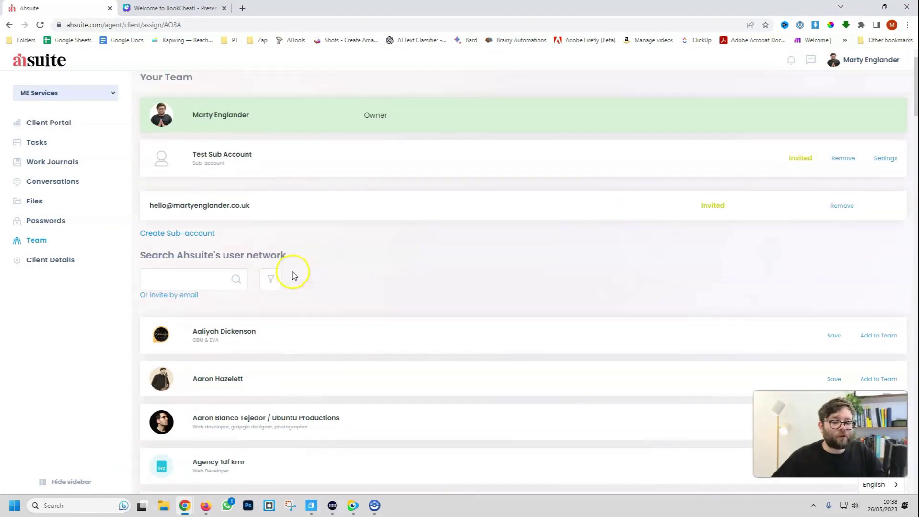
left_click(191, 251)
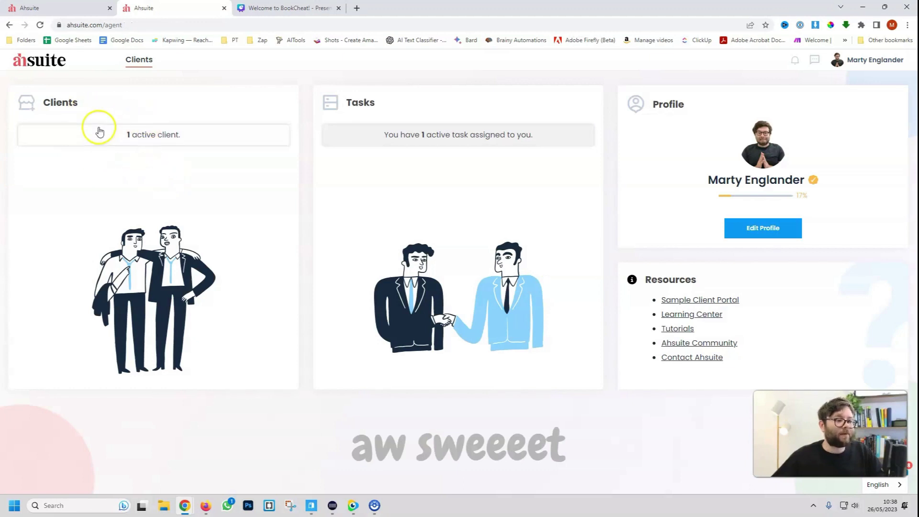
Open the ME Services client portal and move Mockup v1 ahead of Questions
left_click(158, 144)
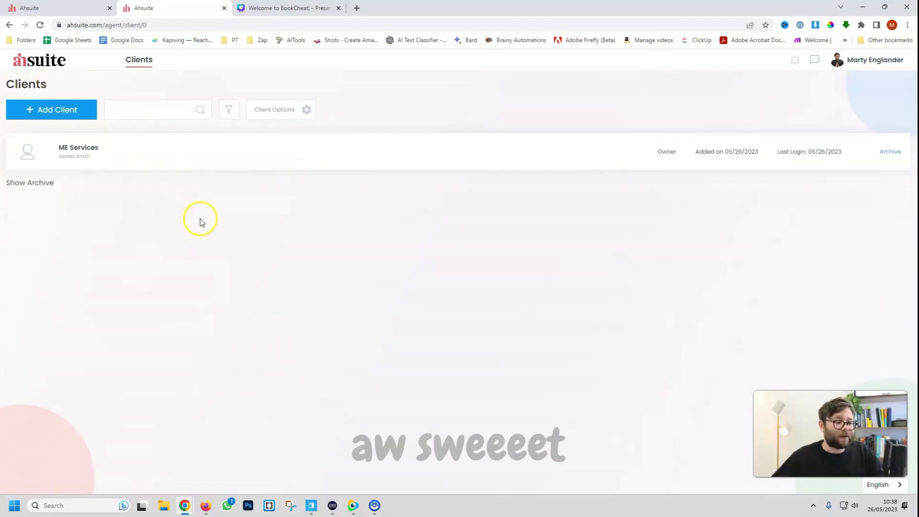
left_click(225, 151)
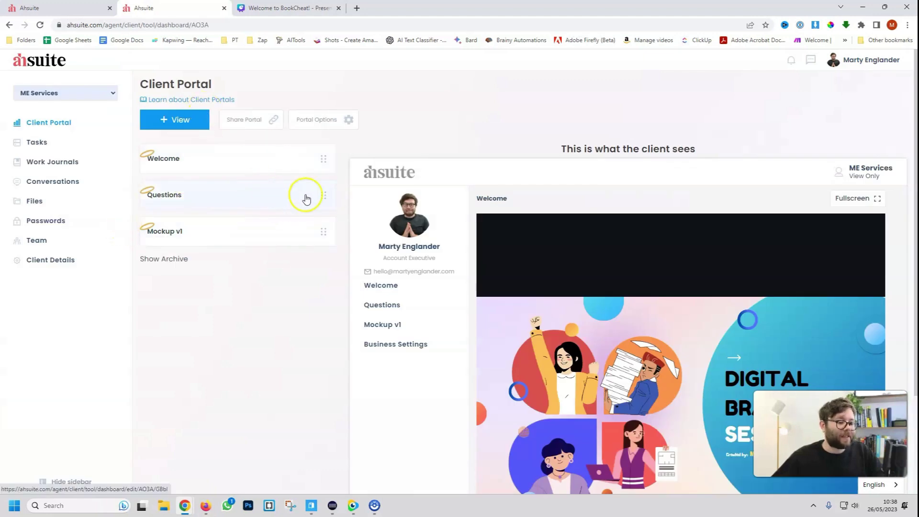
left_click_drag(323, 199, 323, 261)
Reload the client's view of the portal in Firefox to confirm the new order, then return to Chrome
key("alt+Tab")
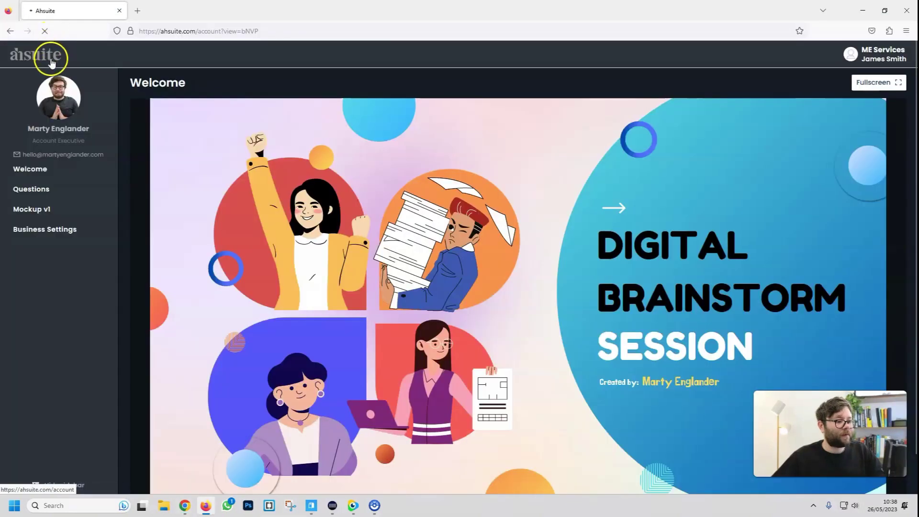
key("F5")
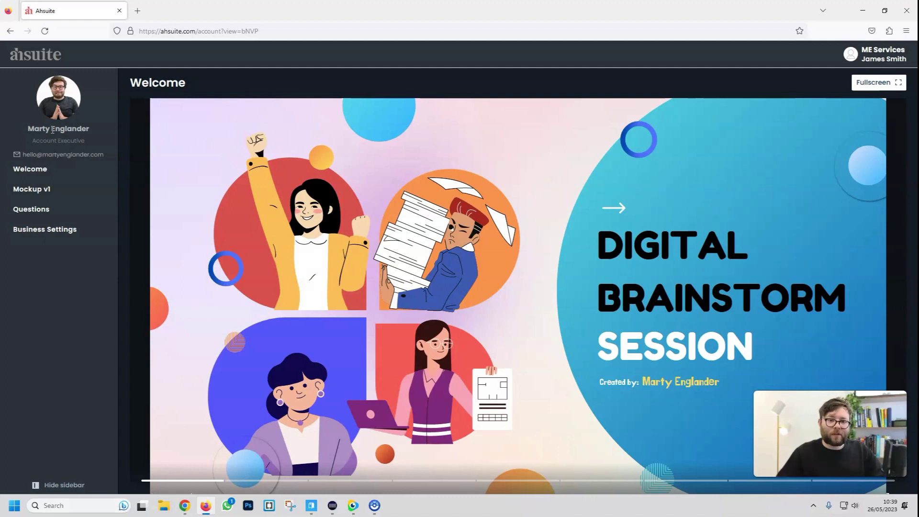
key("alt+Tab")
Go to the Integrations settings and open the 'About webhooks in Ahsuite' help article
left_click(860, 62)
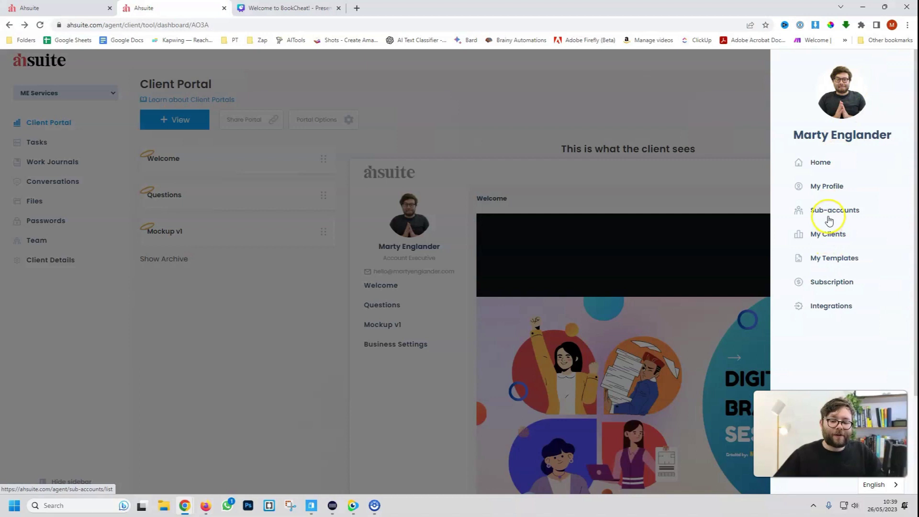
left_click(831, 305)
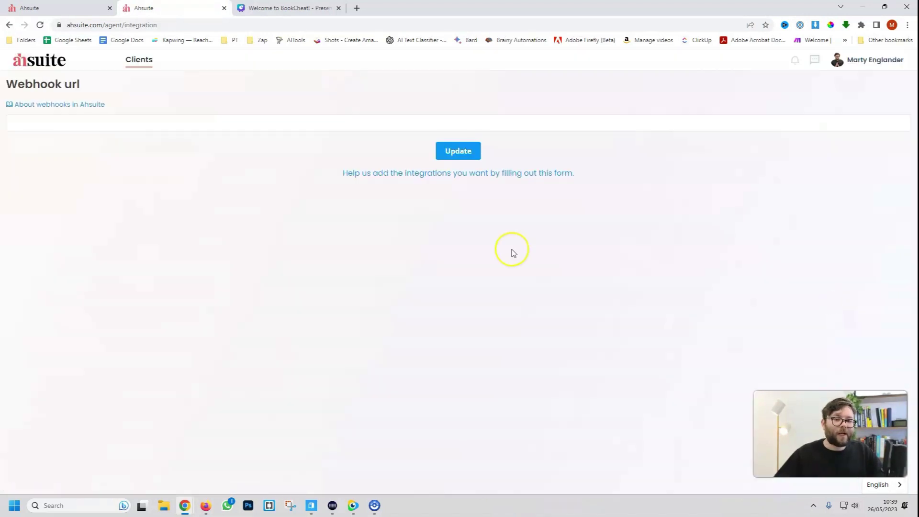
left_click(482, 175)
Read the webhooks article, including its client-field list and last-updated note, then return to Ahsuite
left_click_drag(915, 157, 915, 232)
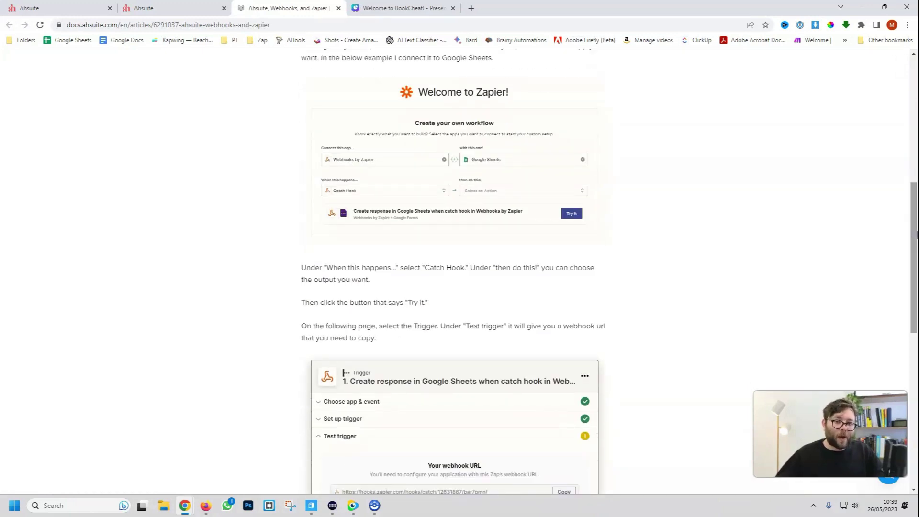
left_click_drag(912, 236, 904, 329)
scroll(383, 242, "up", 13)
left_click_drag(383, 242, 316, 216)
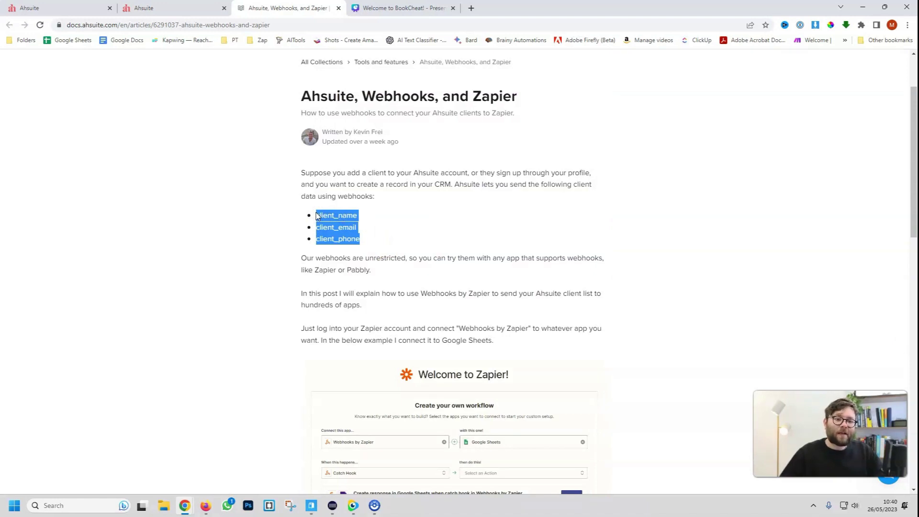
left_click_drag(419, 144, 323, 140)
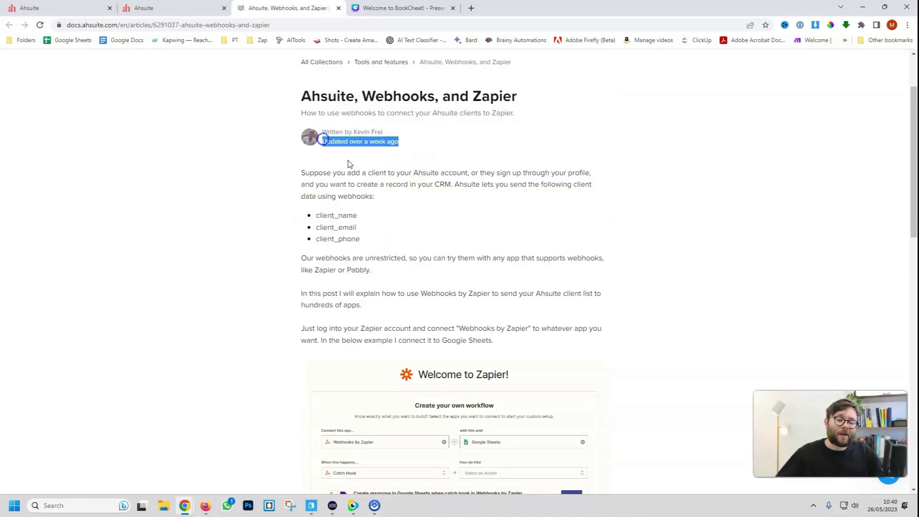
left_click(388, 196)
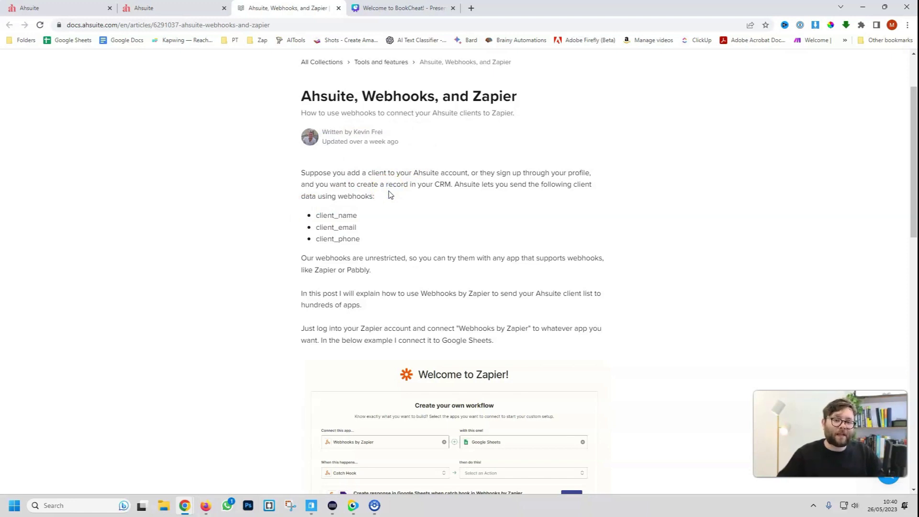
key("ctrl+shift+Tab")
Open My Templates from the profile menu and start a new template with '+ Template'
left_click(831, 260)
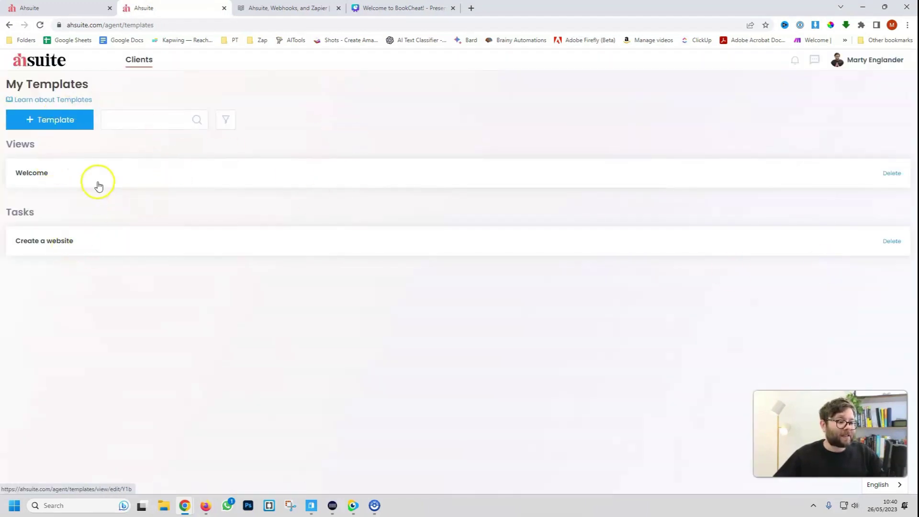
left_click(40, 118)
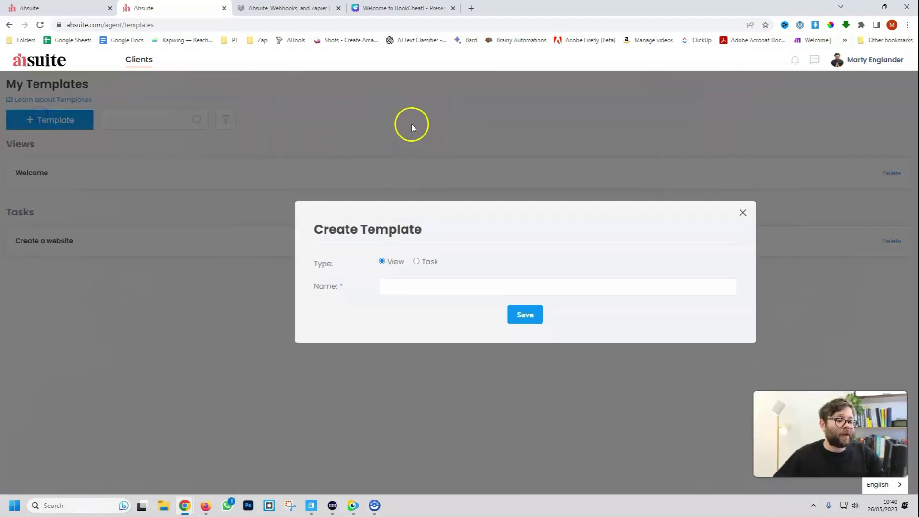